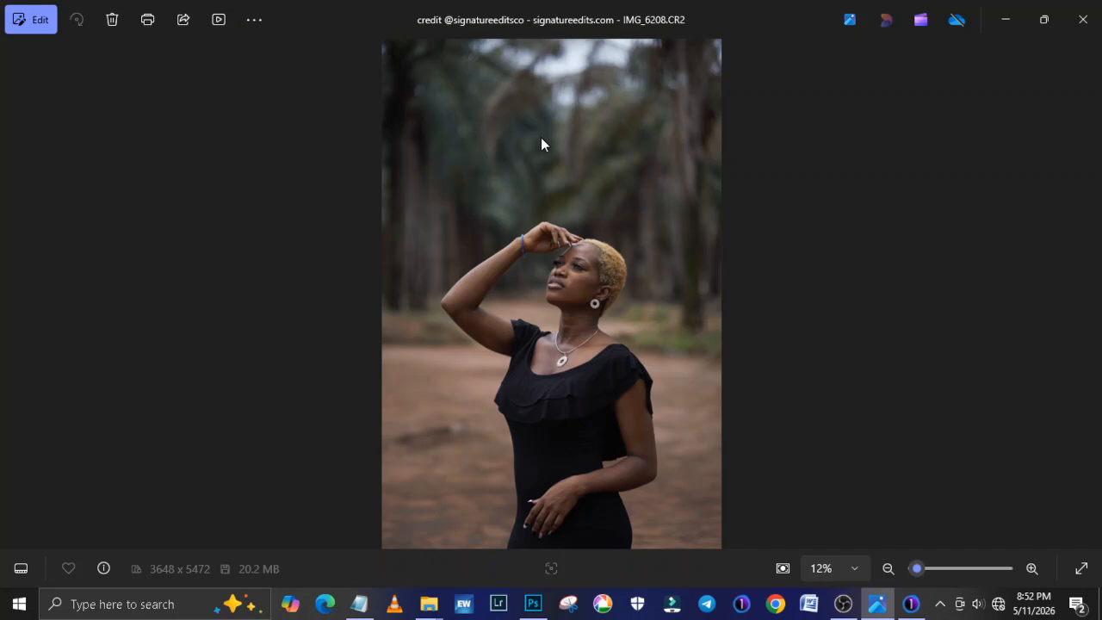
Switch to Capture One and apply the "CZ4A9886 outdoor color edited Ebzy" style to the portrait.
{"action": "scroll", "coordinate": [541, 144], "scroll_direction": "up", "scroll_amount": 3}
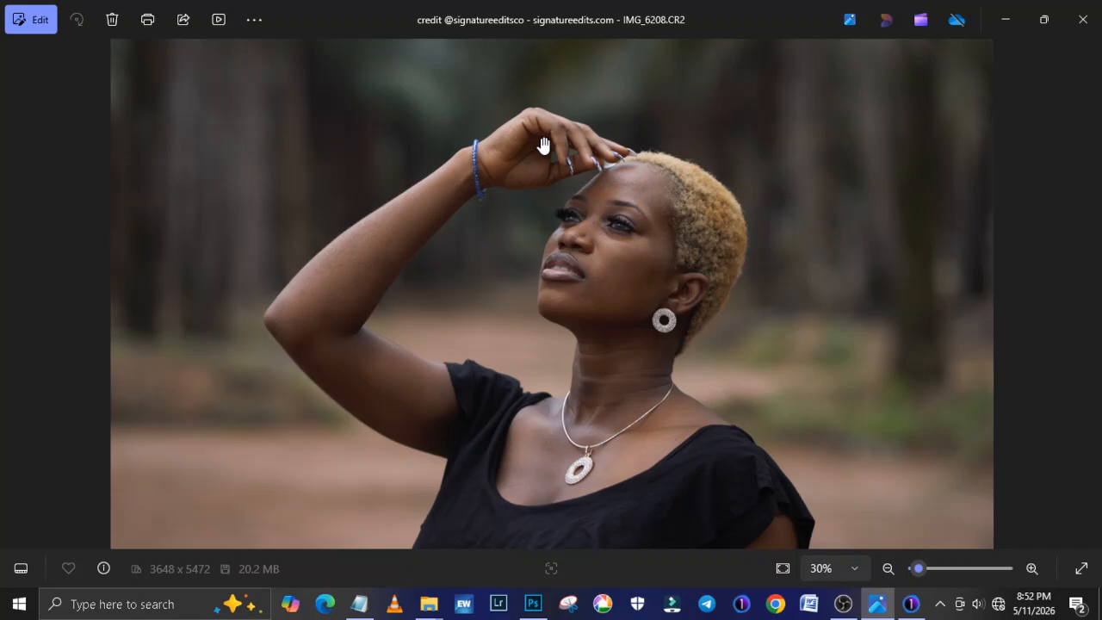
{"action": "scroll", "coordinate": [544, 146], "scroll_direction": "up", "scroll_amount": 1}
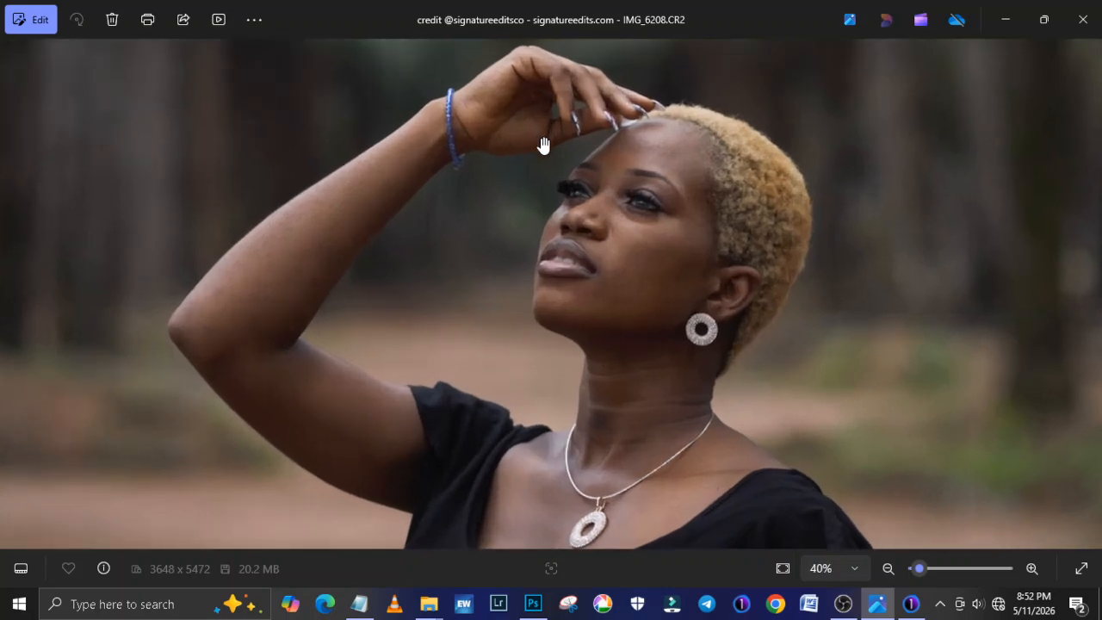
{"action": "scroll", "coordinate": [542, 145], "scroll_direction": "down", "scroll_amount": 4}
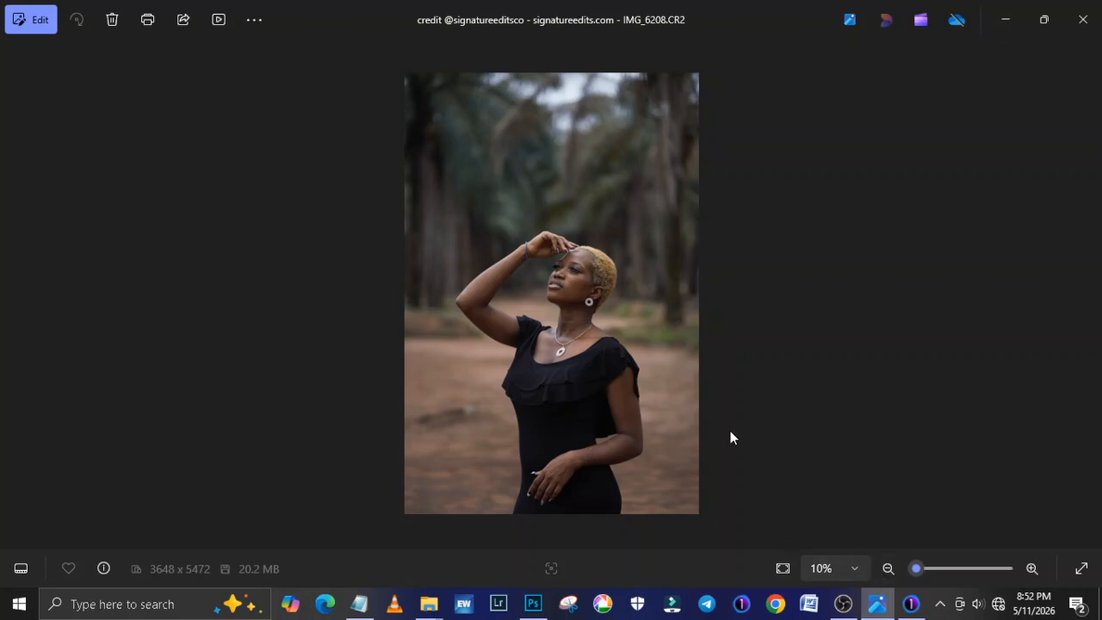
{"action": "mouse_move", "coordinate": [904, 593]}
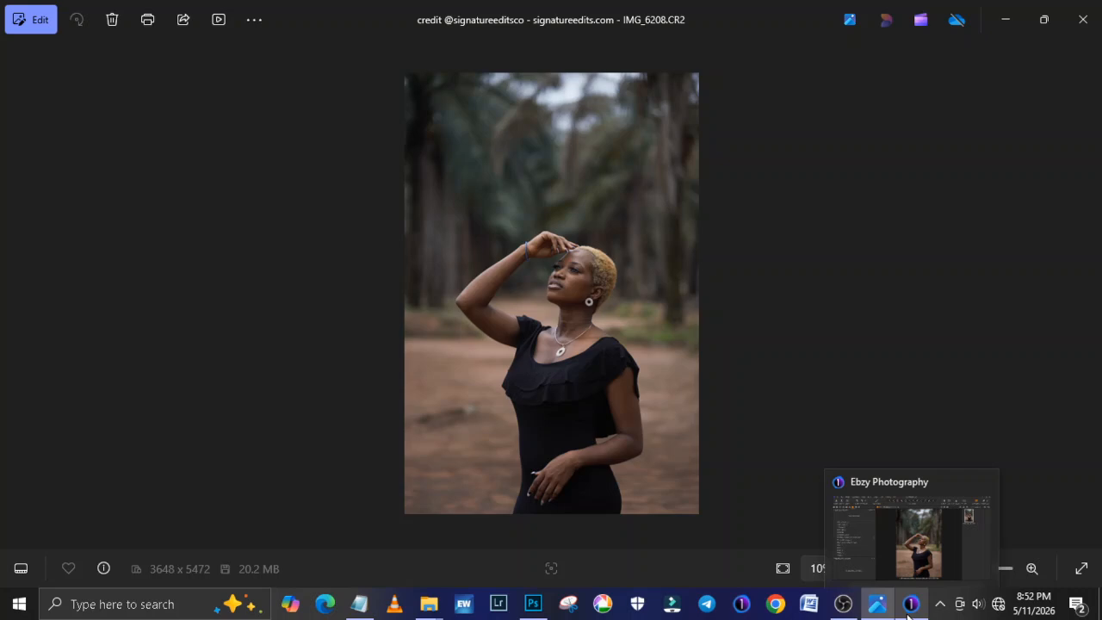
{"action": "left_click", "coordinate": [903, 543]}
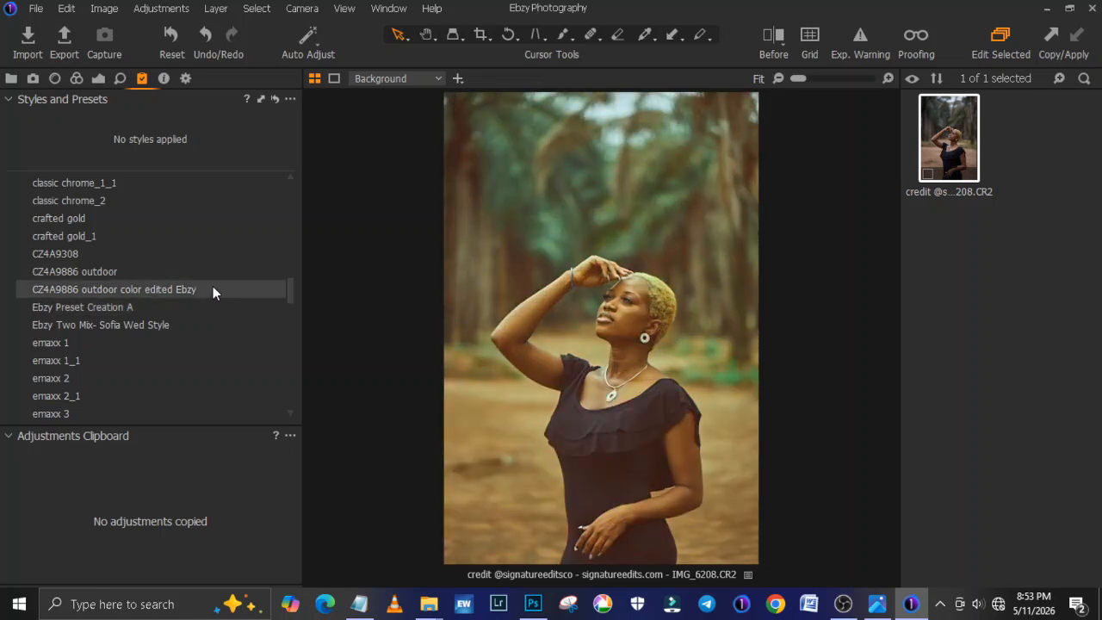
{"action": "left_click", "coordinate": [213, 289]}
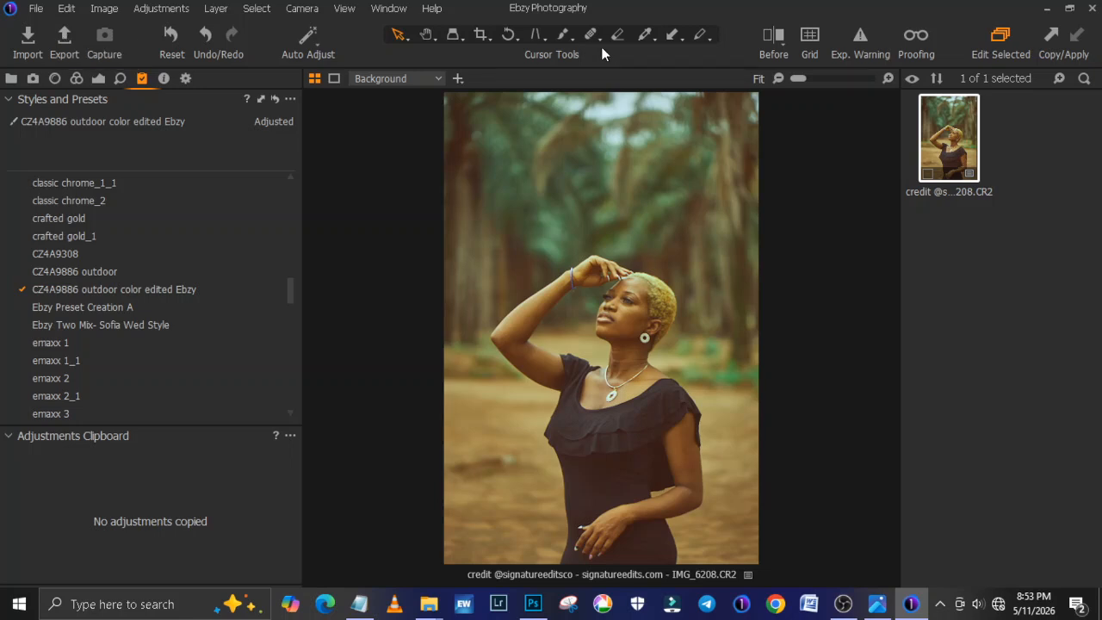
Compare the portrait before and after the style with the split view, sweeping the divider across to the raised elbow.
{"action": "left_click", "coordinate": [774, 38]}
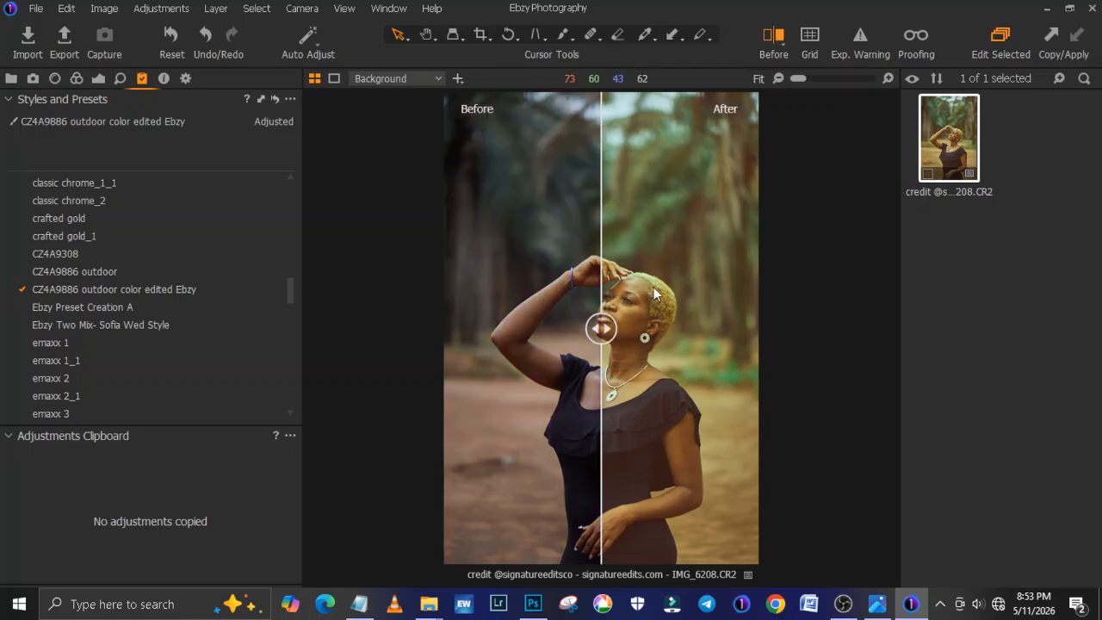
{"action": "mouse_move", "coordinate": [602, 328]}
{"action": "left_mouse_down"}
{"action": "mouse_move", "coordinate": [758, 348]}
{"action": "mouse_move", "coordinate": [450, 328]}
{"action": "mouse_move", "coordinate": [586, 328]}
{"action": "left_mouse_up"}
{"action": "left_click_drag", "start_coordinate": [558, 372], "coordinate": [489, 353]}
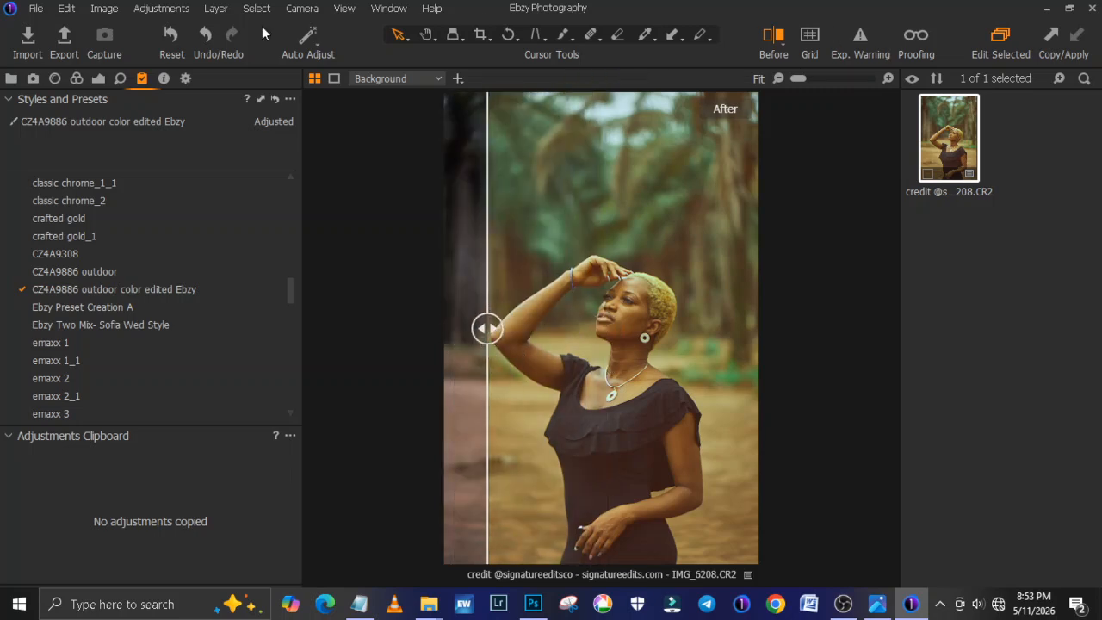
Export the image as a full-quality JPEG at 300 px/in, open the EBZYPHOTOGRAPHY export folder and dismiss the completion notice.
{"action": "left_click", "coordinate": [62, 39]}
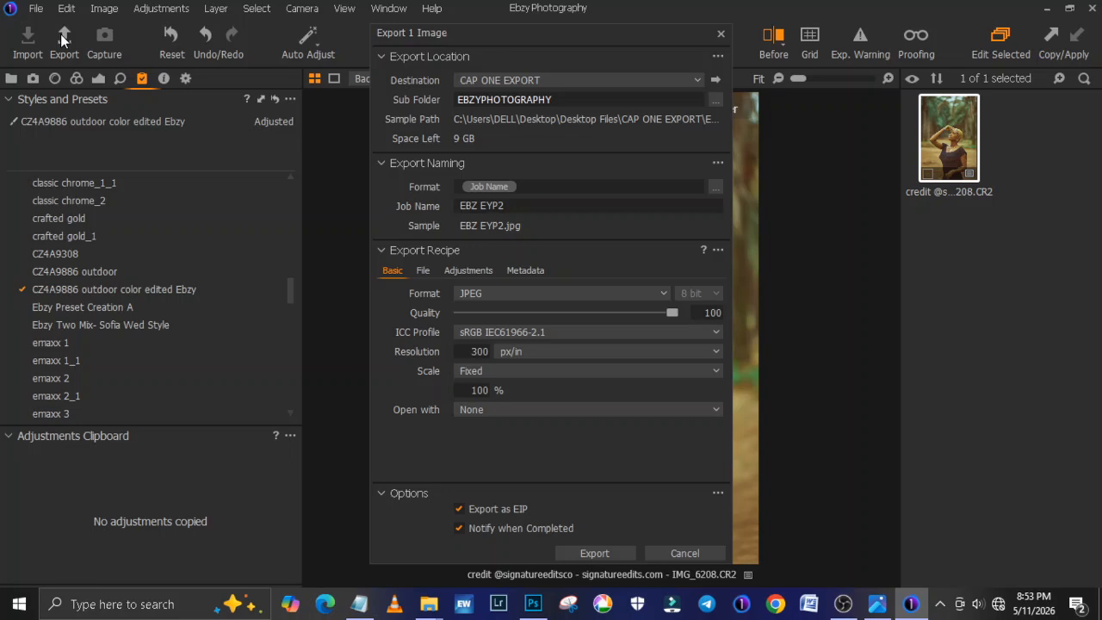
{"action": "left_click", "coordinate": [613, 557]}
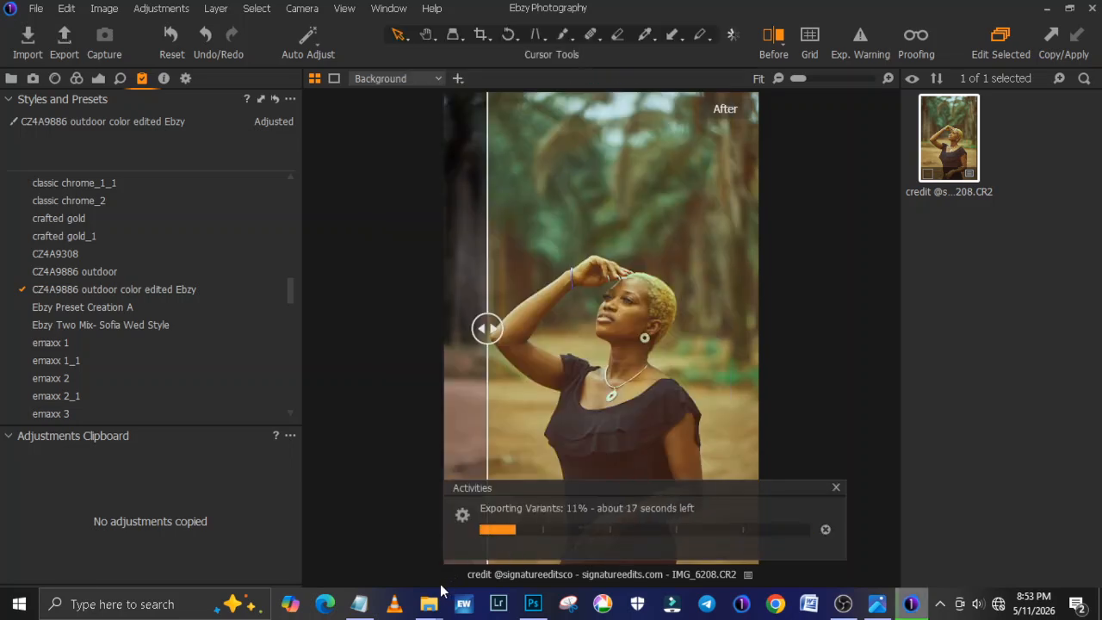
{"action": "mouse_move", "coordinate": [431, 608]}
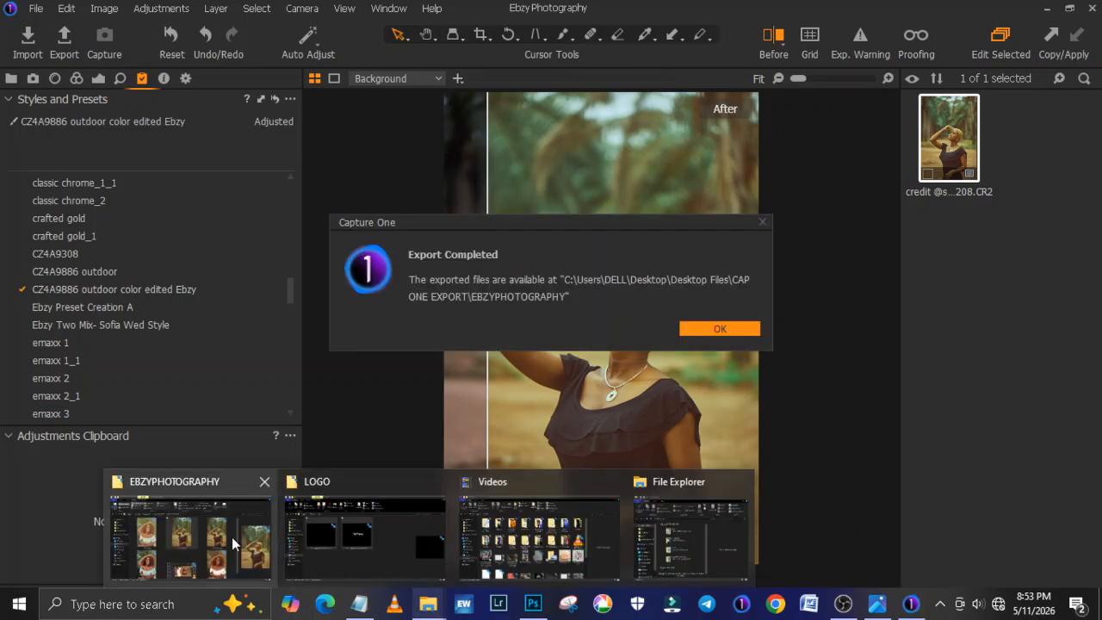
{"action": "left_click", "coordinate": [232, 543]}
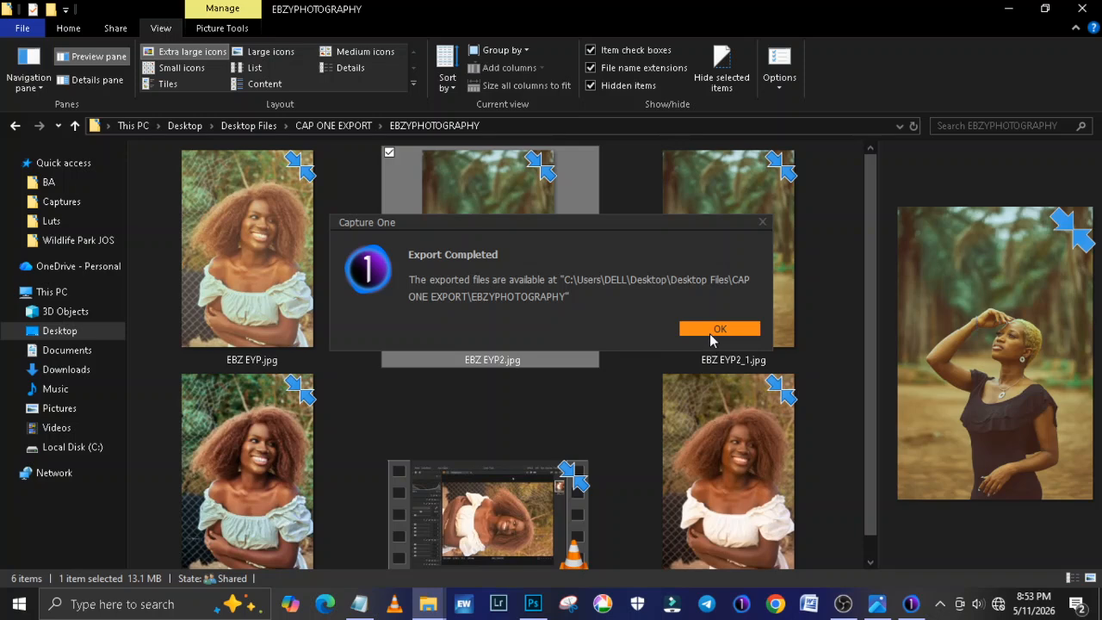
{"action": "left_click", "coordinate": [715, 328]}
Open the exported EBZ EYP2_1.jpg in Photoshop and fit it to the window.
{"action": "left_click", "coordinate": [794, 258]}
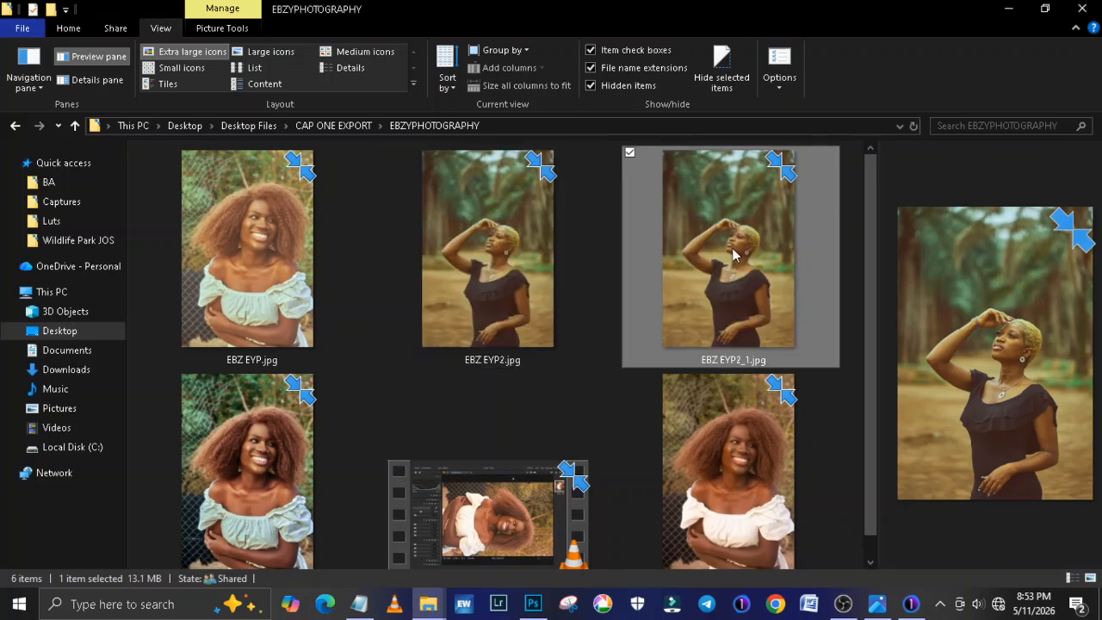
{"action": "left_click_drag", "start_coordinate": [749, 231], "coordinate": [751, 11]}
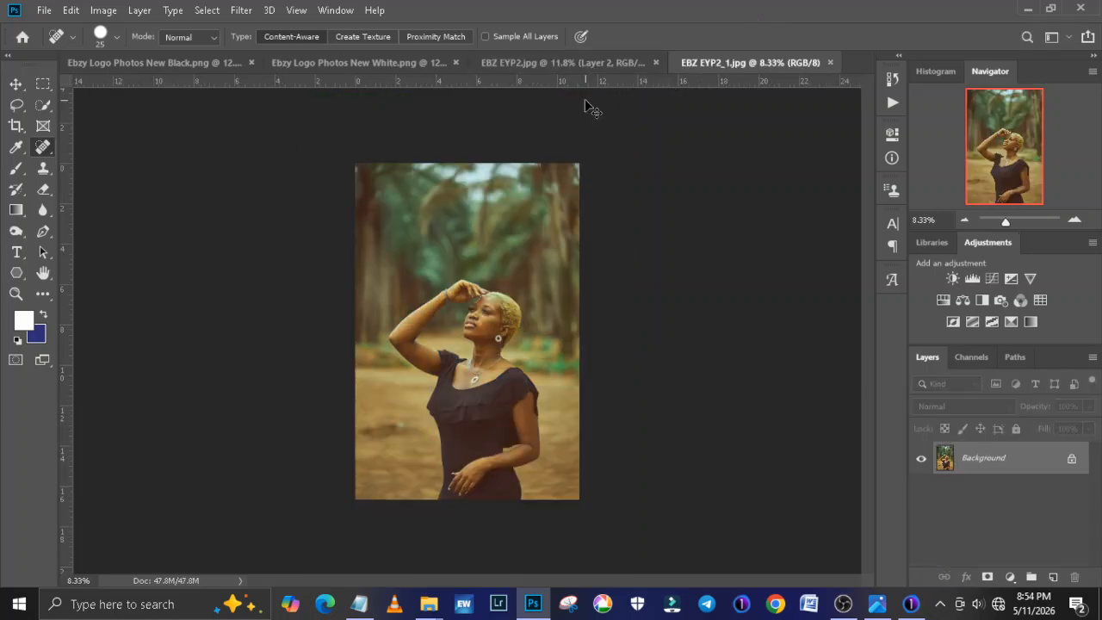
{"action": "key", "text": "ctrl+0"}
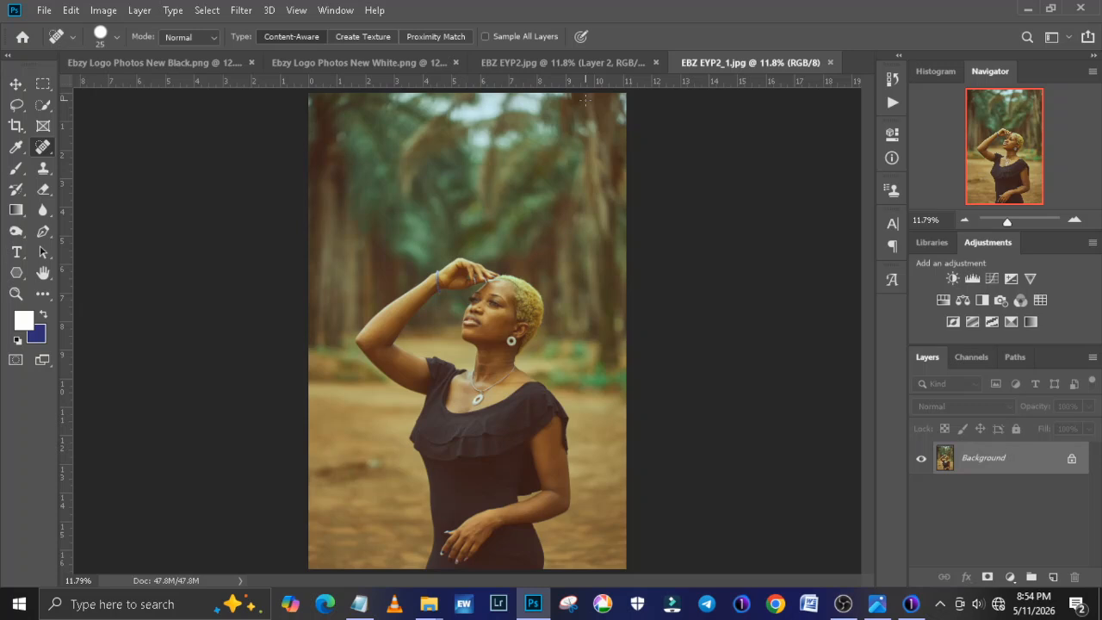
Check the face up close and duplicate the background layer.
{"action": "key", "text": "ctrl+plus"}
{"action": "key", "text": "ctrl+plus"}
{"action": "key", "text": "ctrl+plus"}
{"action": "key", "text": "ctrl+plus"}
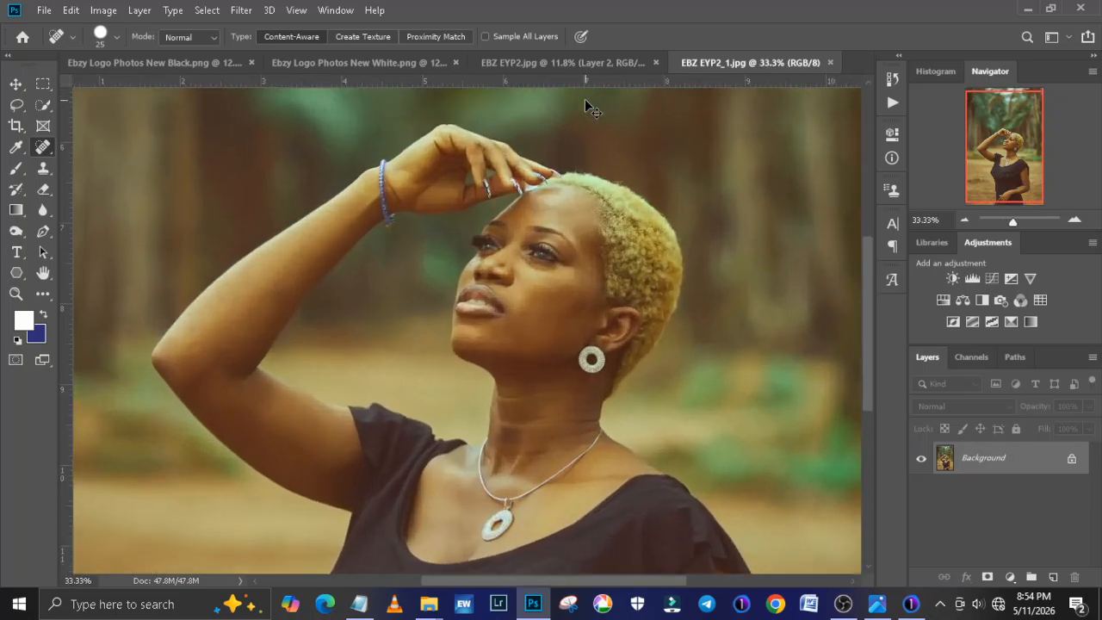
{"action": "key", "text": "ctrl+0"}
{"action": "key", "text": "ctrl+j"}
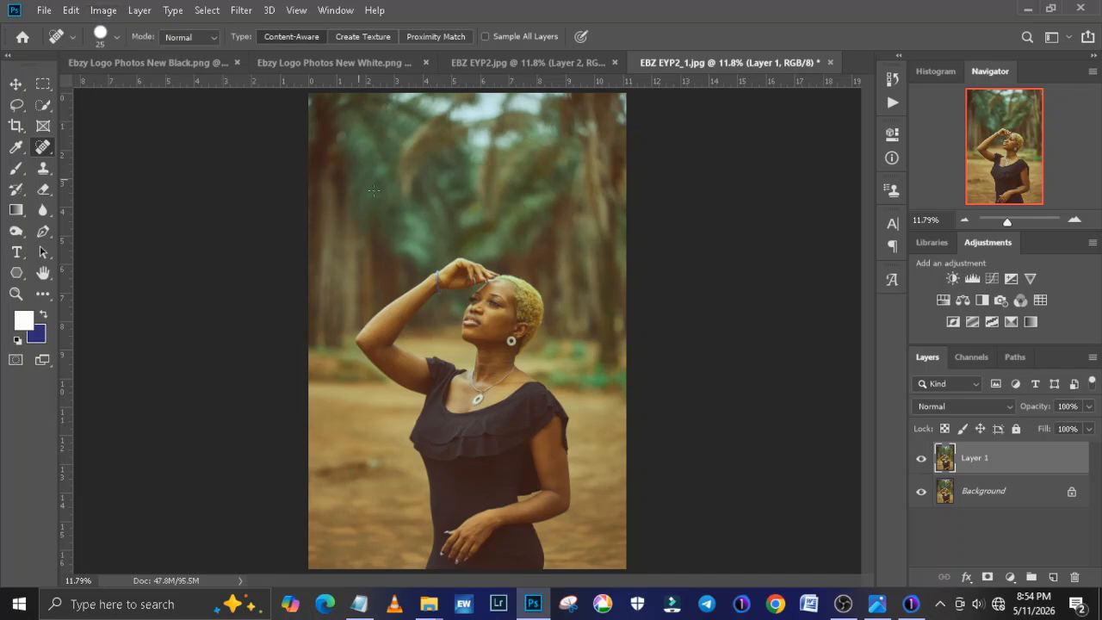
Apply Auto Tone and Auto Contrast to the duplicated layer.
{"action": "left_click", "coordinate": [103, 11]}
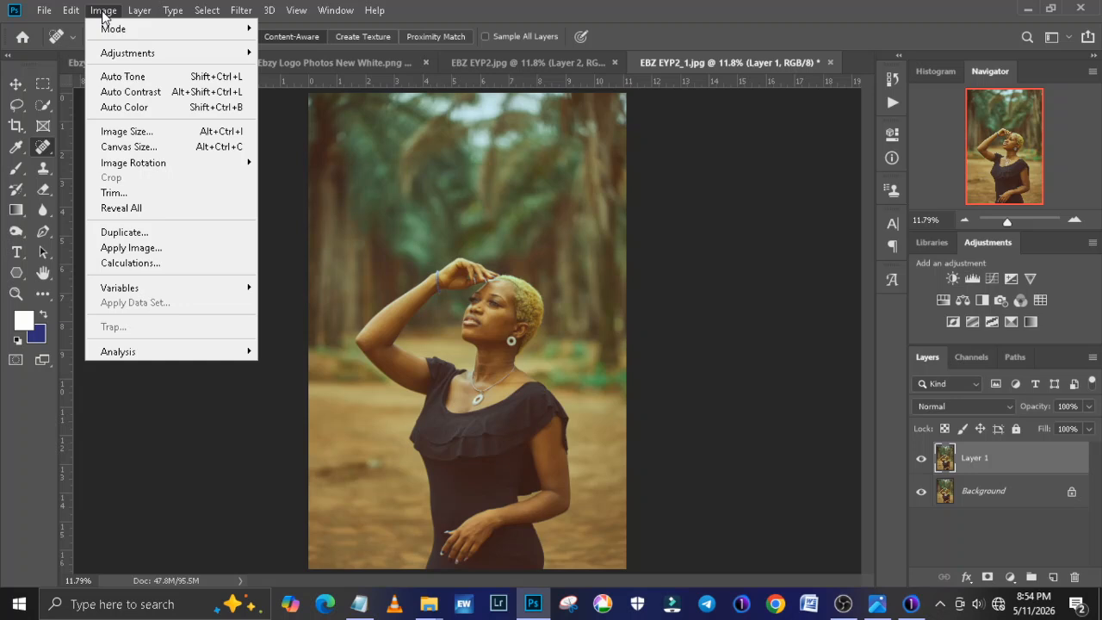
{"action": "left_click", "coordinate": [183, 77]}
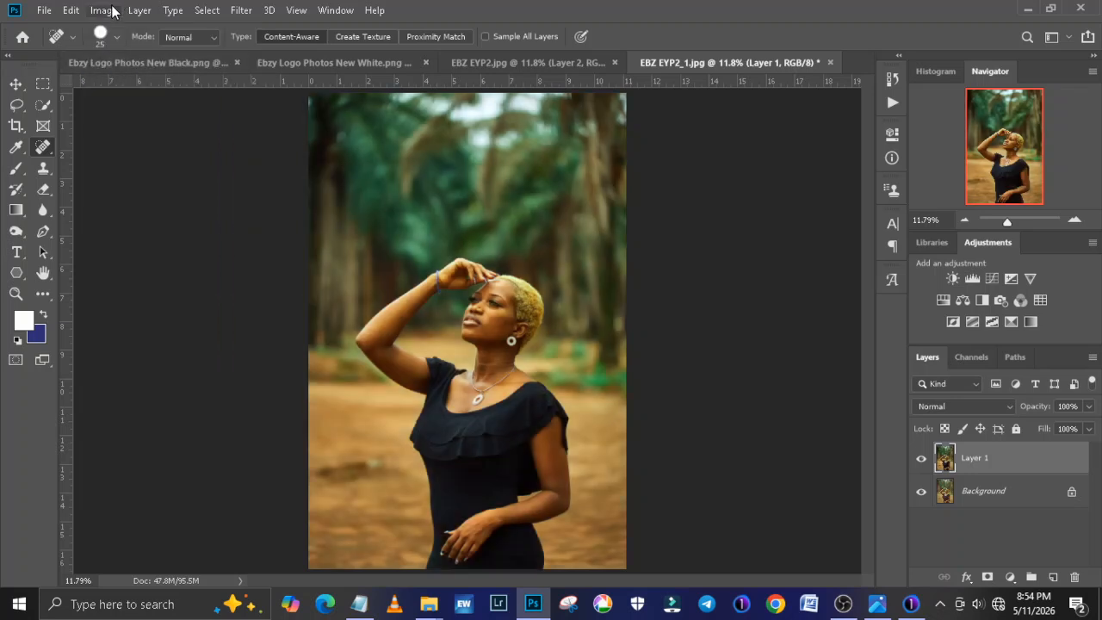
{"action": "left_click", "coordinate": [105, 11]}
{"action": "left_click", "coordinate": [157, 91]}
Heal the dark spot on the front of the neck using the Spot Healing Brush at size 25.
{"action": "scroll", "coordinate": [438, 257], "scroll_direction": "up", "scroll_amount": 5}
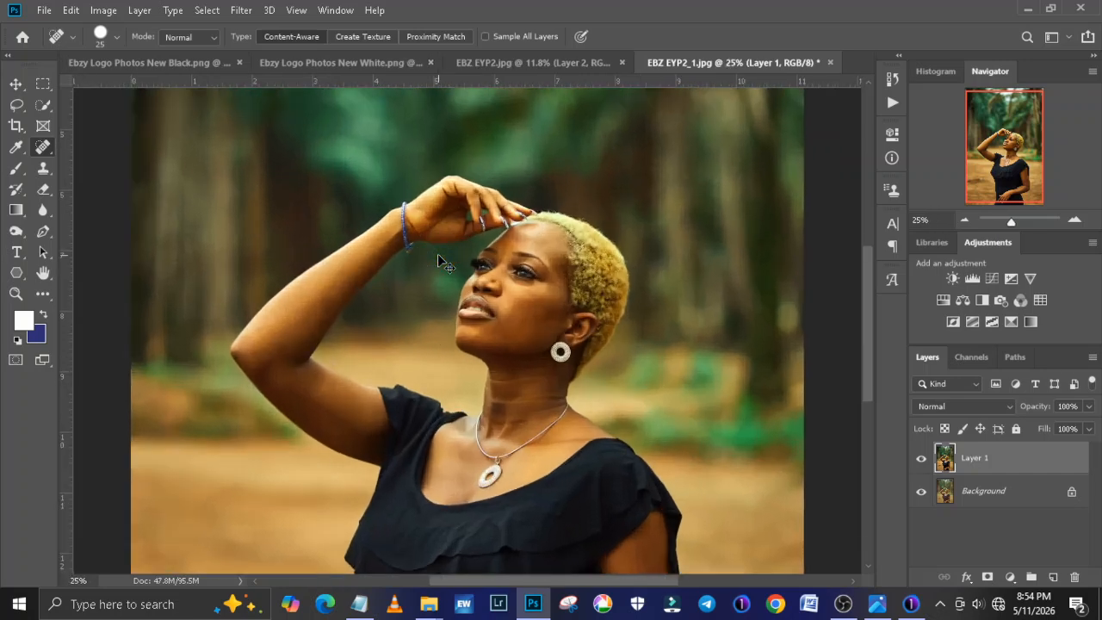
{"action": "scroll", "coordinate": [438, 257], "scroll_direction": "up", "scroll_amount": 5}
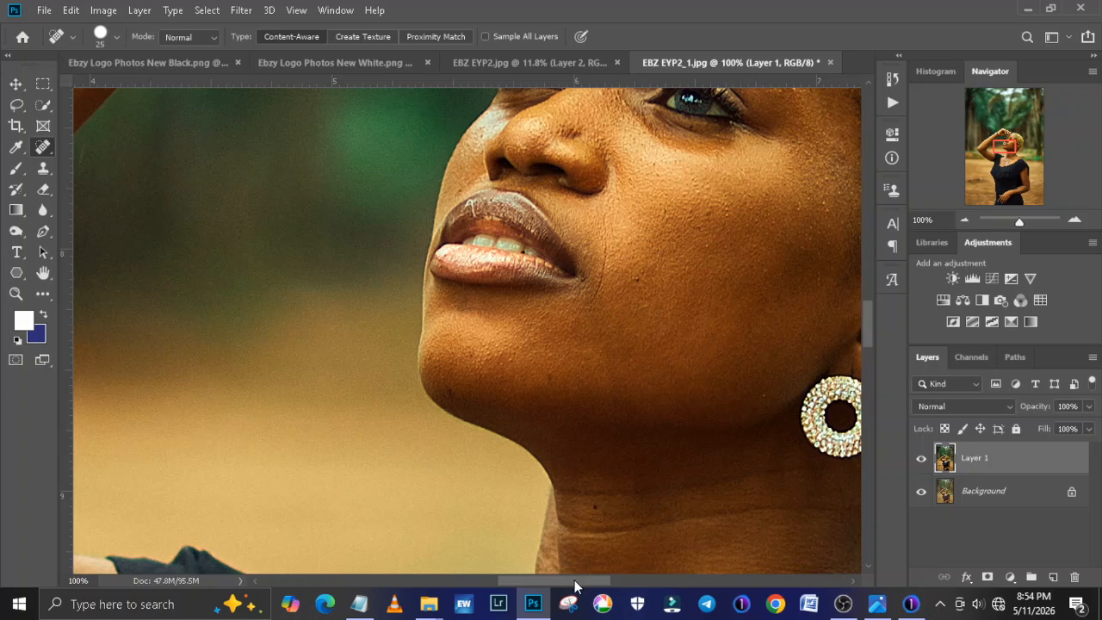
{"action": "left_click_drag", "start_coordinate": [579, 582], "coordinate": [592, 582]}
{"action": "left_click_drag", "start_coordinate": [867, 323], "coordinate": [872, 344]}
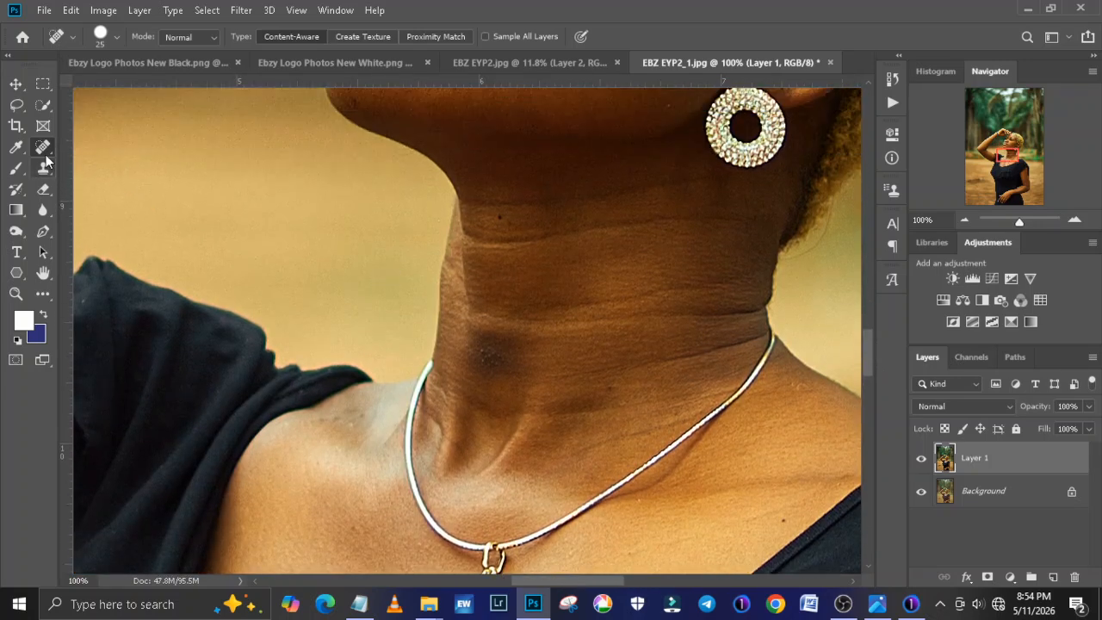
{"action": "left_click", "coordinate": [485, 354]}
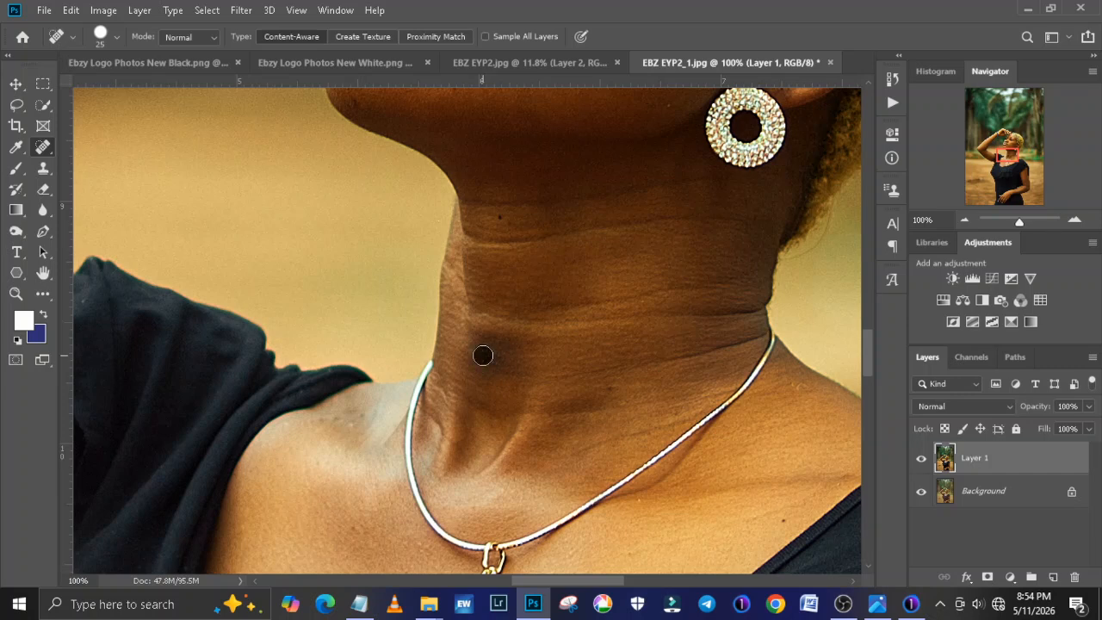
{"action": "left_click", "coordinate": [499, 362]}
{"action": "left_click", "coordinate": [490, 356]}
{"action": "left_click", "coordinate": [480, 361]}
{"action": "mouse_move", "coordinate": [487, 359]}
{"action": "left_mouse_down"}
{"action": "mouse_move", "coordinate": [512, 360]}
{"action": "mouse_move", "coordinate": [485, 342]}
{"action": "mouse_move", "coordinate": [494, 364]}
{"action": "left_mouse_up"}
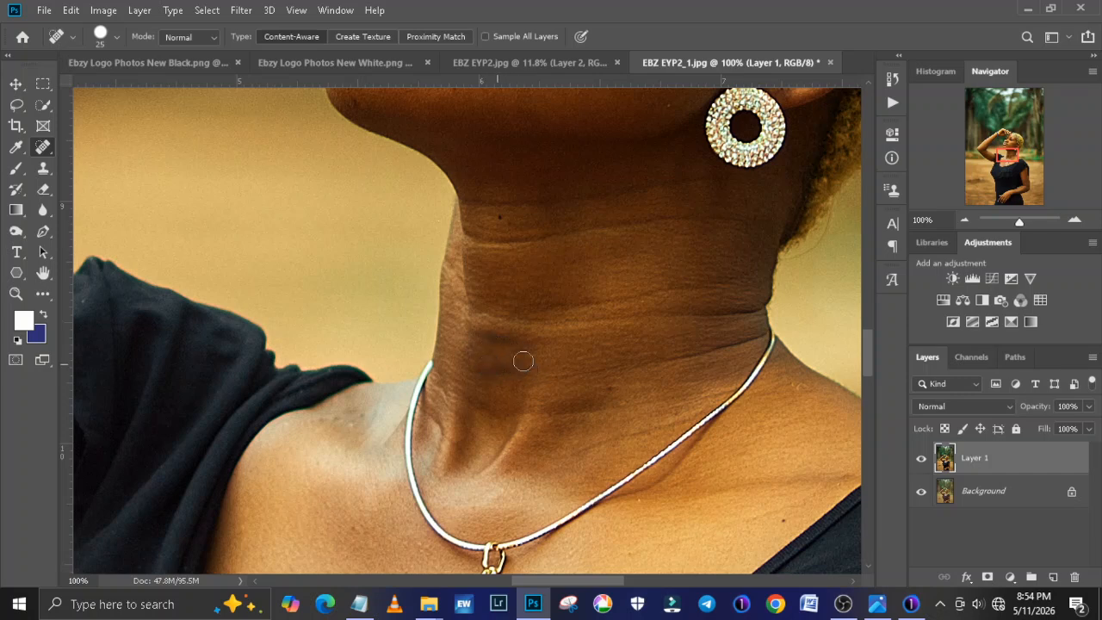
{"action": "left_click", "coordinate": [506, 366]}
{"action": "left_click", "coordinate": [519, 344]}
{"action": "left_click_drag", "start_coordinate": [516, 362], "coordinate": [487, 365]}
{"action": "left_click", "coordinate": [485, 339]}
Reduce the healing brush to size 8 and blend the remaining dark patches on the front of the neck.
{"action": "key", "text": "bracketleft"}
{"action": "key", "text": "bracketleft"}
{"action": "key", "text": "bracketleft"}
{"action": "key", "text": "bracketleft"}
{"action": "key", "text": "bracketleft"}
{"action": "left_click_drag", "start_coordinate": [520, 345], "coordinate": [482, 342]}
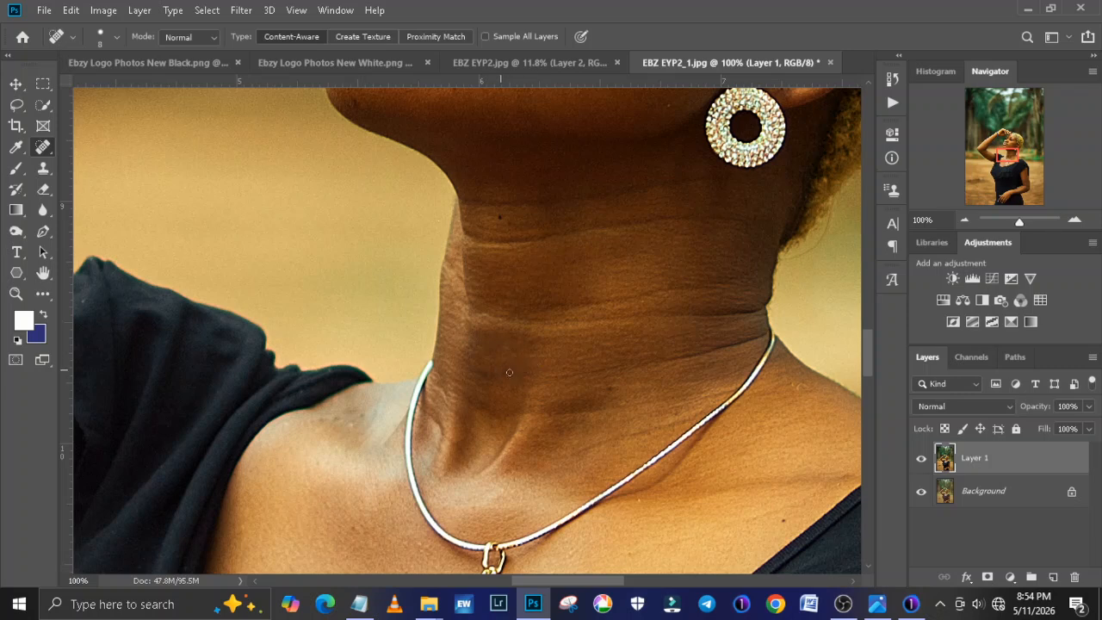
{"action": "mouse_move", "coordinate": [524, 377]}
{"action": "left_mouse_down"}
{"action": "mouse_move", "coordinate": [468, 364]}
{"action": "mouse_move", "coordinate": [475, 322]}
{"action": "left_mouse_up"}
{"action": "mouse_move", "coordinate": [527, 365]}
{"action": "left_mouse_down"}
{"action": "mouse_move", "coordinate": [481, 358]}
{"action": "mouse_move", "coordinate": [512, 357]}
{"action": "mouse_move", "coordinate": [493, 350]}
{"action": "left_mouse_up"}
Run the "stars simple touch" retouching action on Layer 1, switch to the Brush tool and close the action list.
{"action": "scroll", "coordinate": [486, 377], "scroll_direction": "down", "scroll_amount": 3}
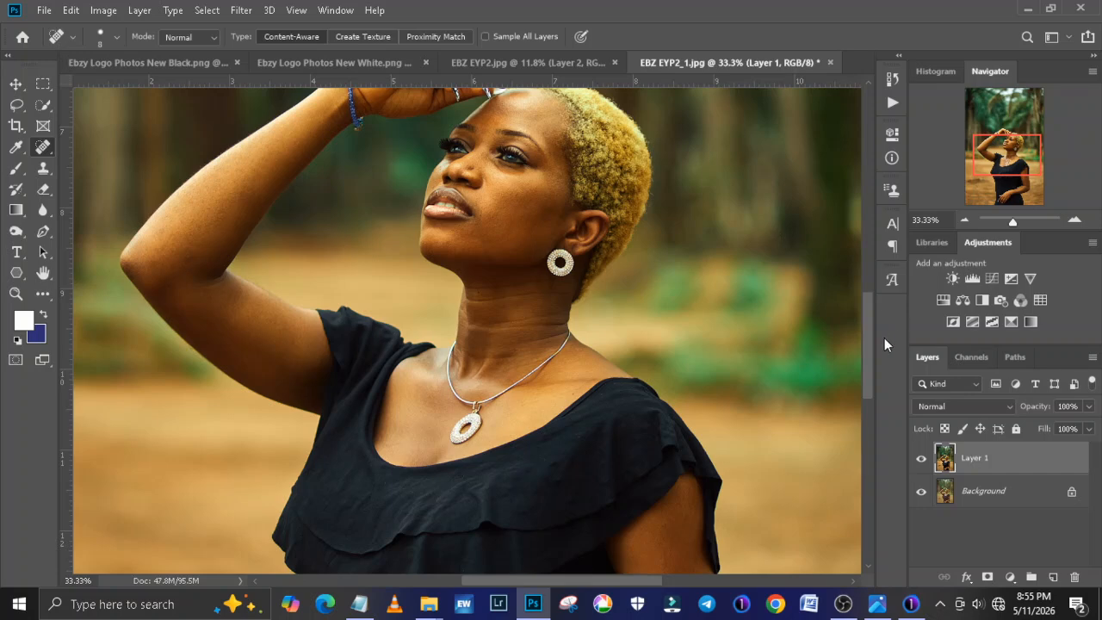
{"action": "left_click_drag", "start_coordinate": [869, 334], "coordinate": [868, 311]}
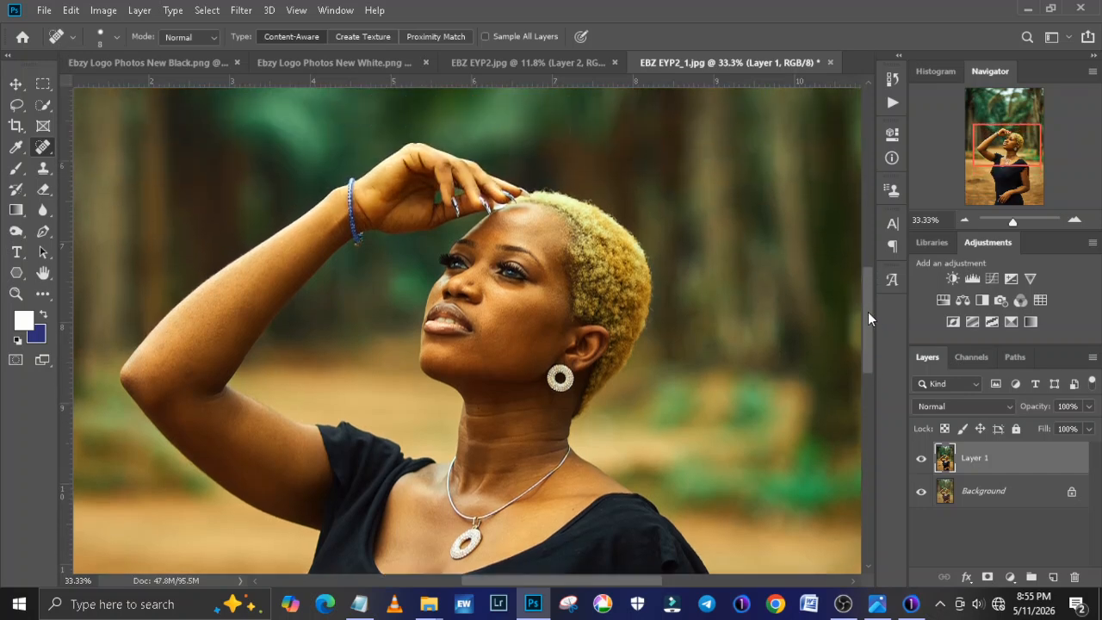
{"action": "left_click", "coordinate": [890, 104]}
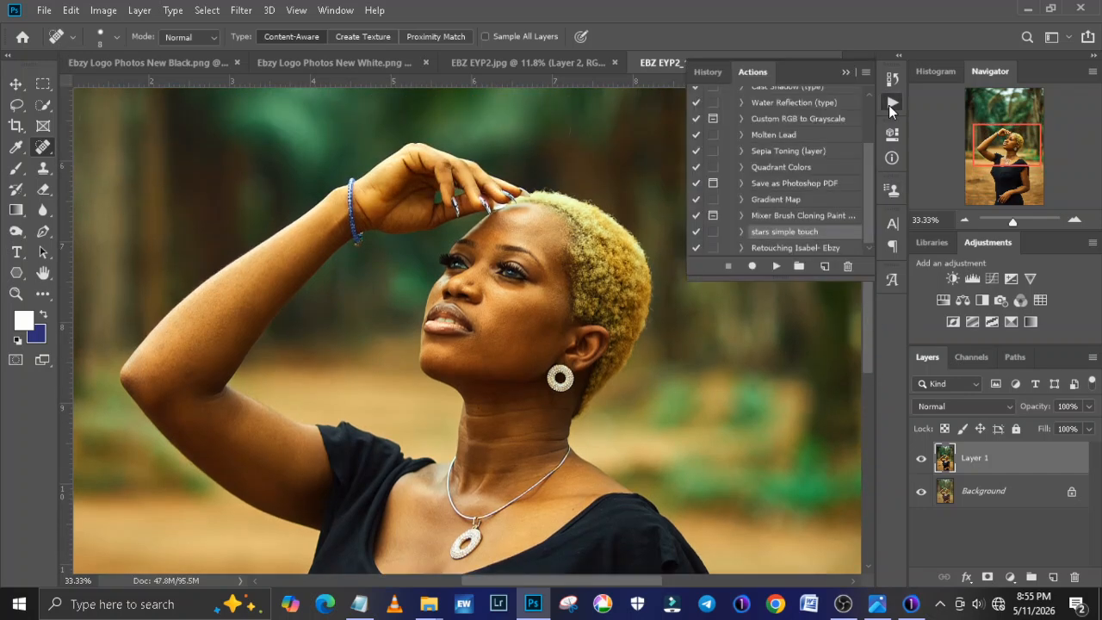
{"action": "left_click", "coordinate": [775, 268]}
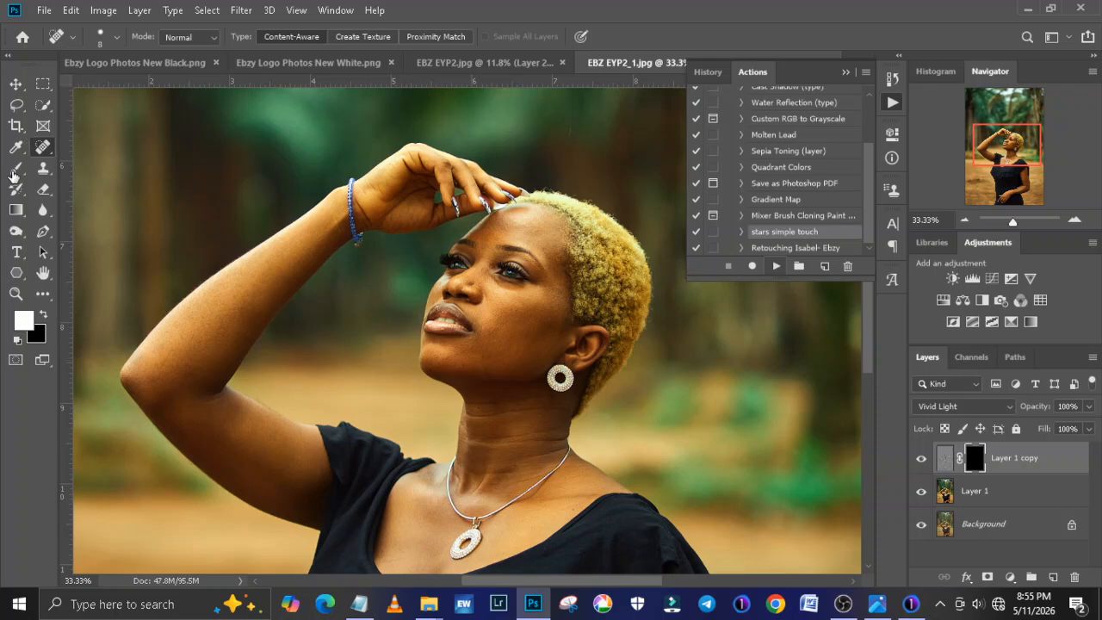
{"action": "key", "text": "b"}
{"action": "left_click", "coordinate": [846, 72]}
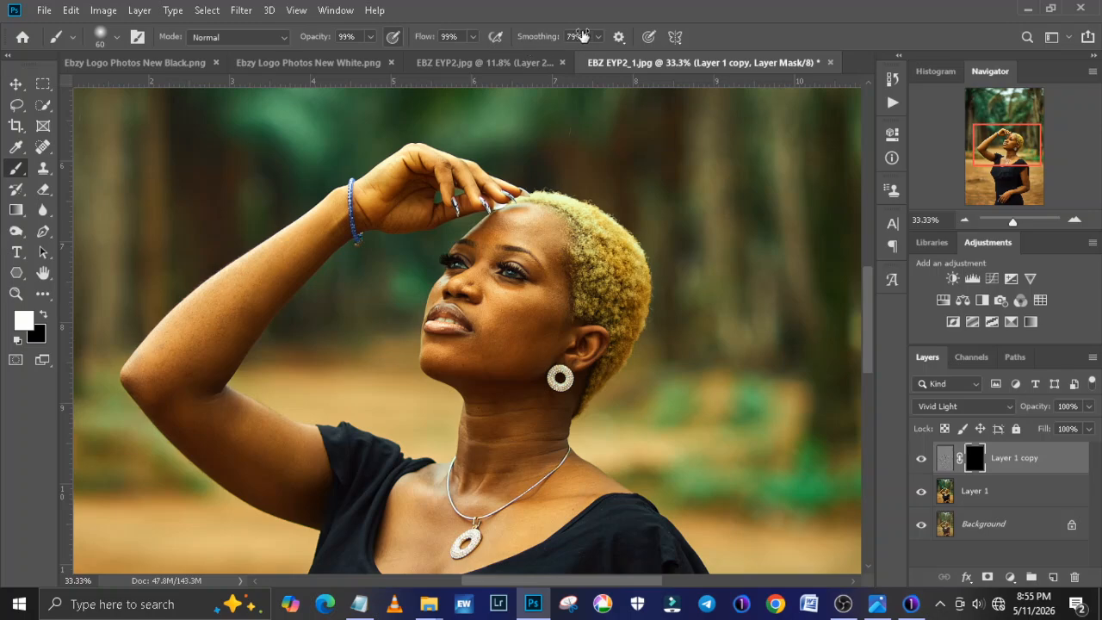
Paint white on the Layer 1 copy mask over the cheeks and forehead with a size 35 brush.
{"action": "key", "text": "ctrl+plus"}
{"action": "key", "text": "ctrl+plus"}
{"action": "key", "text": "ctrl+plus"}
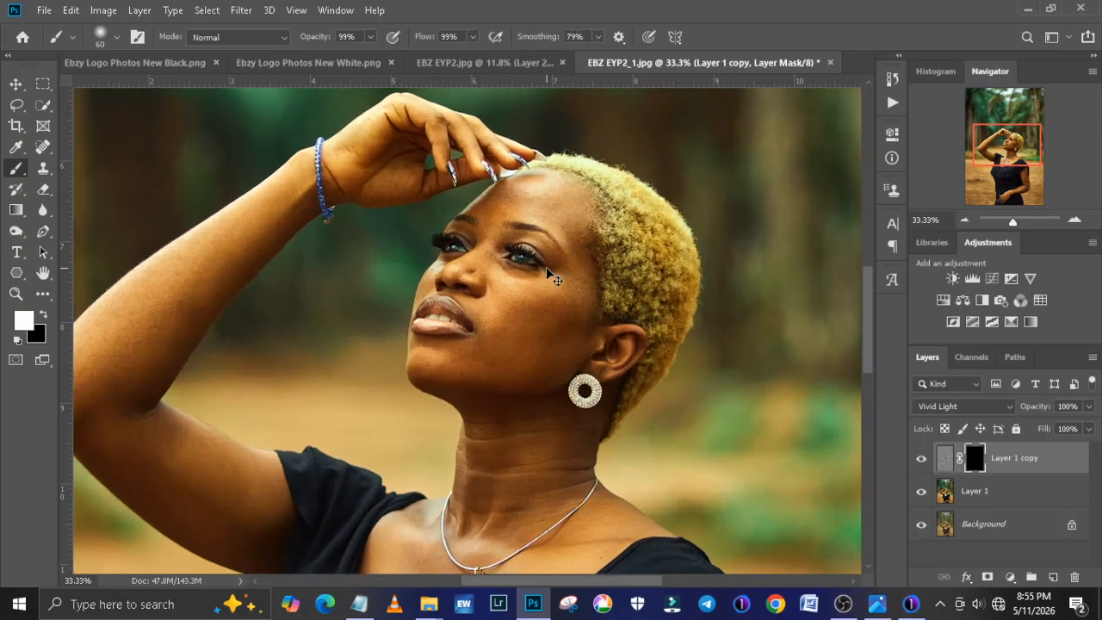
{"action": "key", "text": "bracketleft"}
{"action": "key", "text": "bracketleft"}
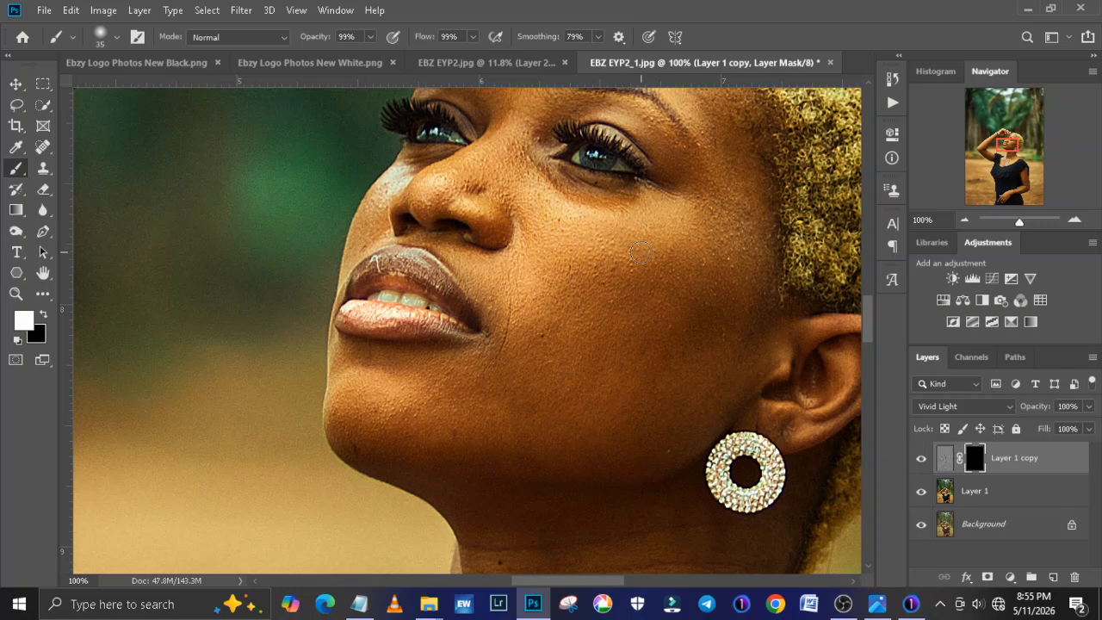
{"action": "mouse_move", "coordinate": [554, 209]}
{"action": "left_mouse_down"}
{"action": "mouse_move", "coordinate": [615, 228]}
{"action": "mouse_move", "coordinate": [677, 206]}
{"action": "mouse_move", "coordinate": [669, 213]}
{"action": "mouse_move", "coordinate": [623, 218]}
{"action": "mouse_move", "coordinate": [674, 201]}
{"action": "mouse_move", "coordinate": [664, 248]}
{"action": "left_mouse_up"}
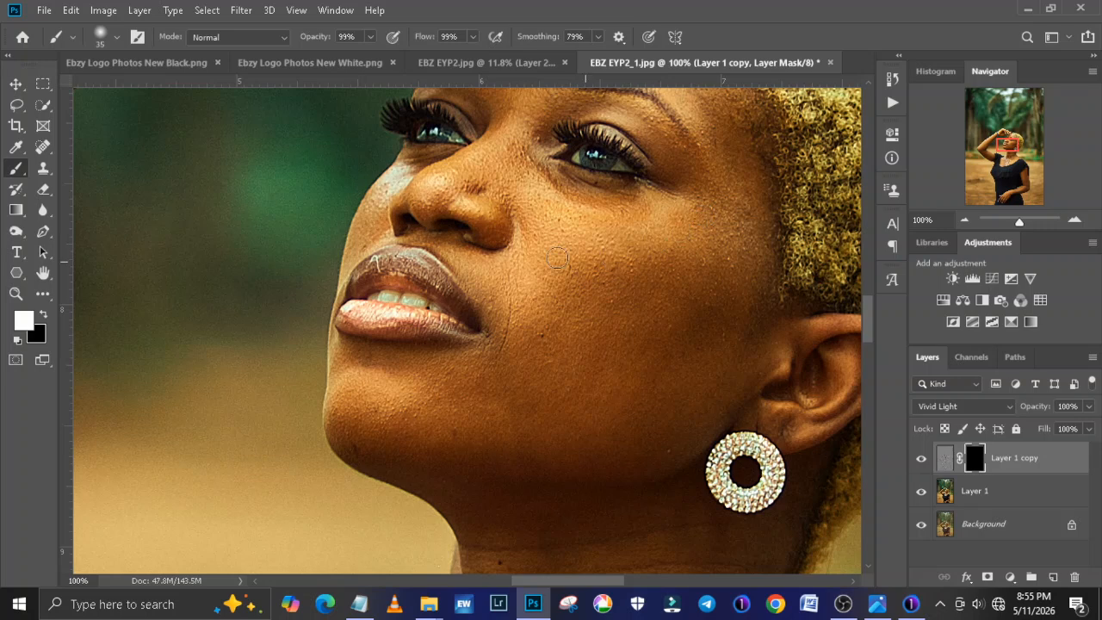
{"action": "left_click_drag", "start_coordinate": [872, 336], "coordinate": [865, 299]}
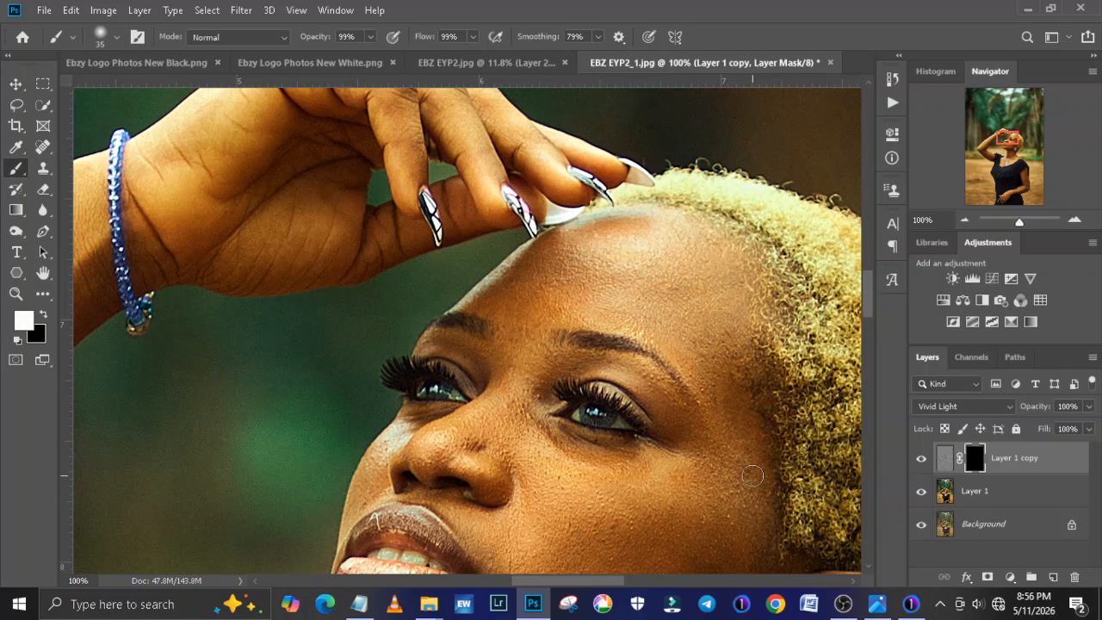
{"action": "left_click_drag", "start_coordinate": [865, 284], "coordinate": [866, 315]}
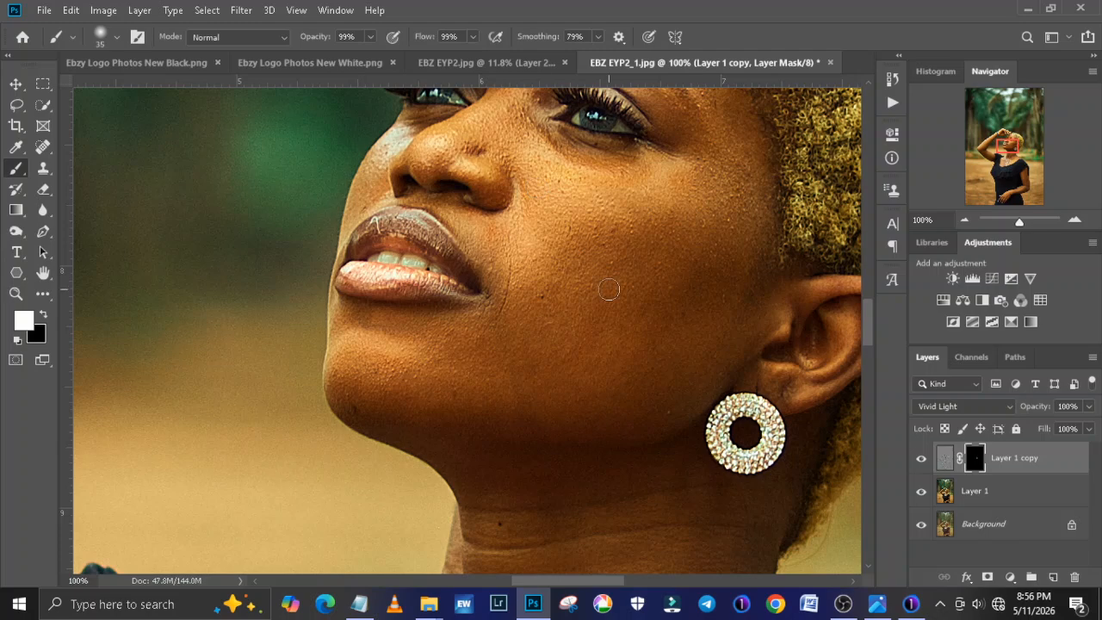
Enlarge the brush to size 60 and paint the smoothing mask over the neck and chest skin.
{"action": "mouse_move", "coordinate": [869, 327]}
{"action": "left_mouse_down"}
{"action": "mouse_move", "coordinate": [870, 365]}
{"action": "mouse_move", "coordinate": [866, 344]}
{"action": "left_mouse_up"}
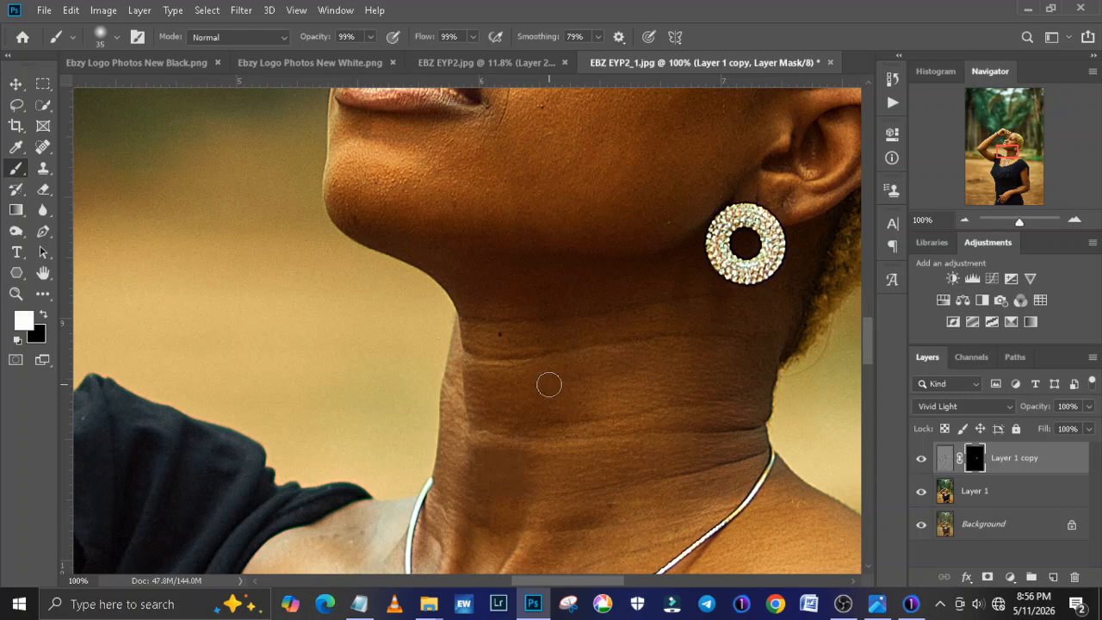
{"action": "key", "text": "bracketright"}
{"action": "key", "text": "bracketright"}
{"action": "key", "text": "bracketright"}
{"action": "scroll", "coordinate": [867, 349], "scroll_direction": "down", "scroll_amount": 5}
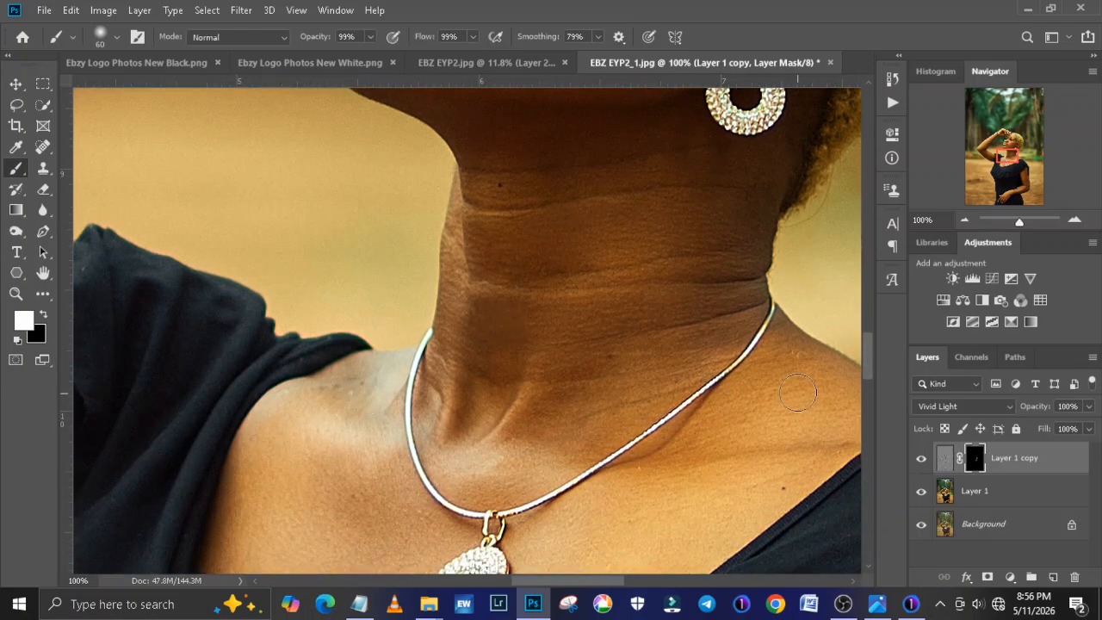
{"action": "left_click_drag", "start_coordinate": [863, 345], "coordinate": [860, 373]}
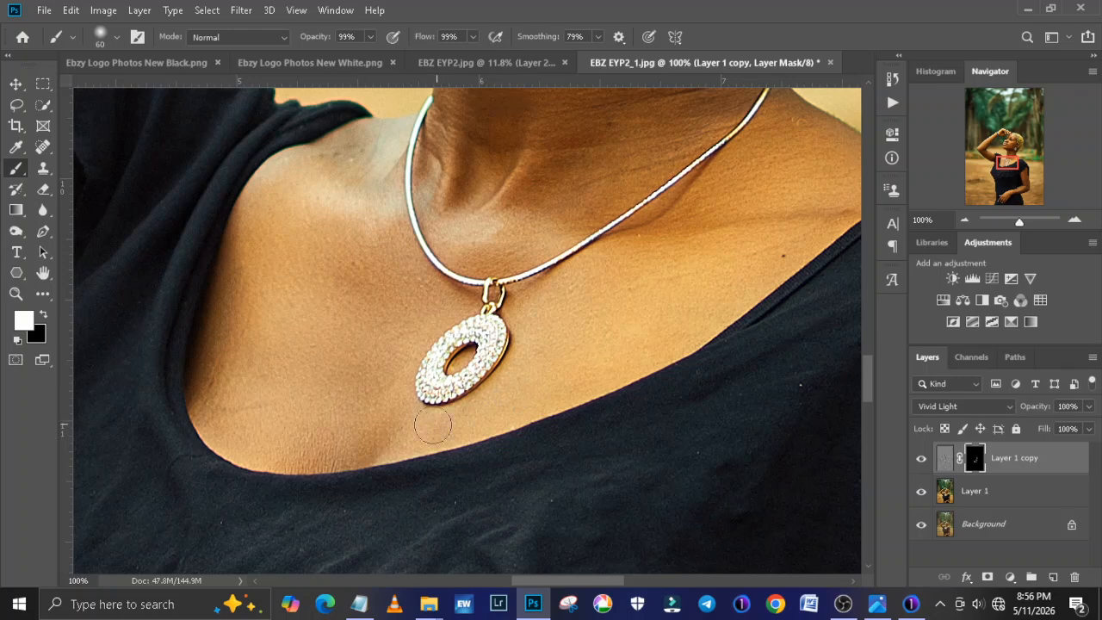
Paint the smoothing mask over the upper part of the lowered arm.
{"action": "key", "text": "ctrl+minus"}
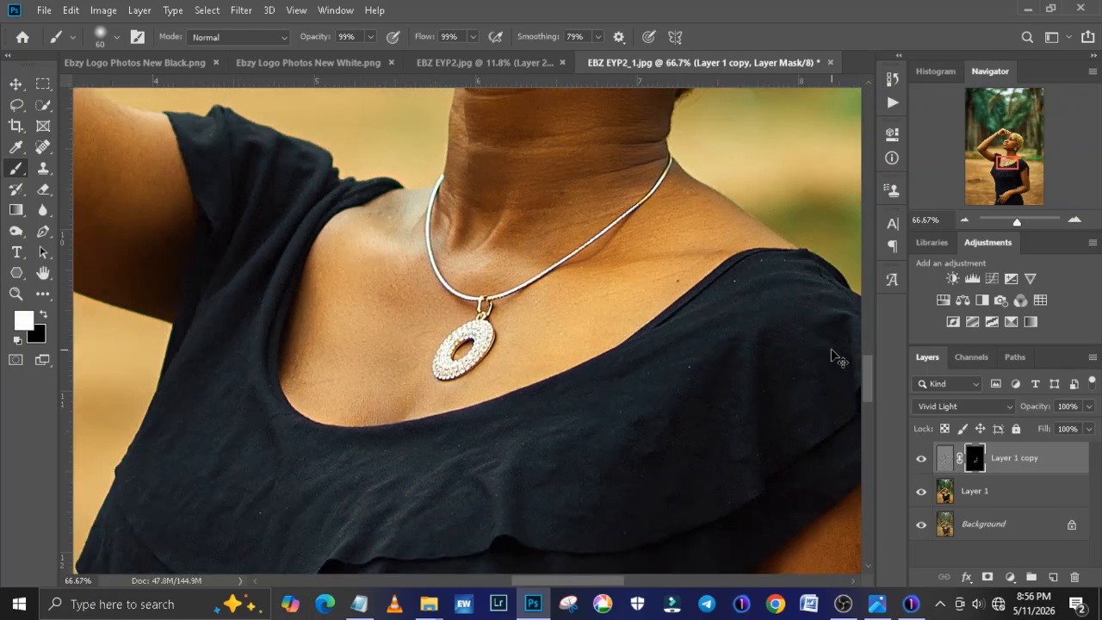
{"action": "key", "text": "ctrl+minus"}
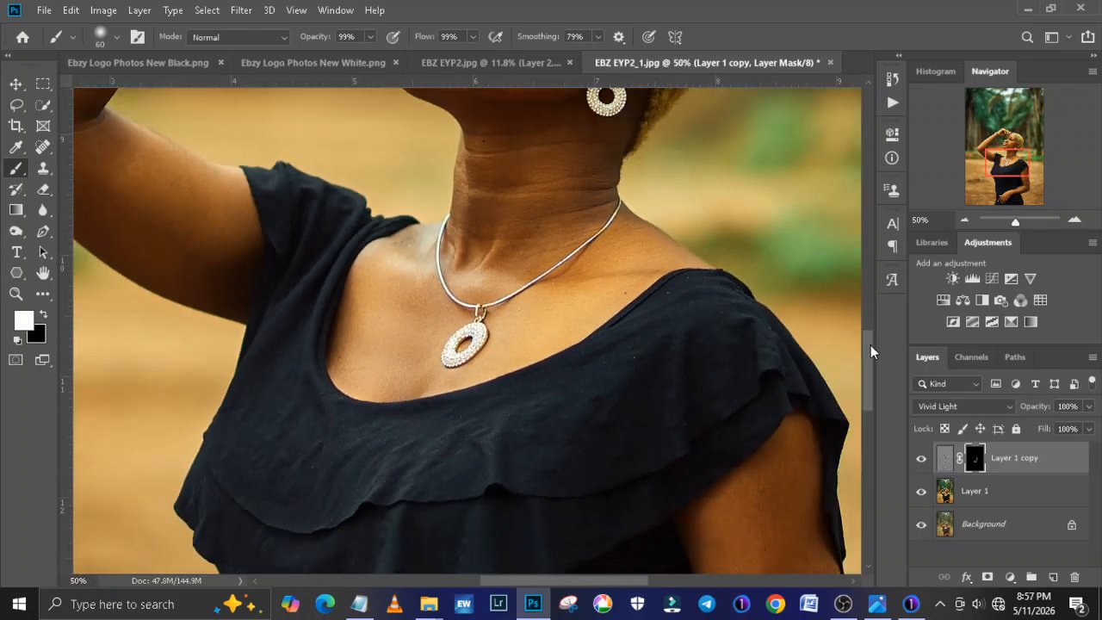
{"action": "left_click_drag", "start_coordinate": [871, 345], "coordinate": [868, 385]}
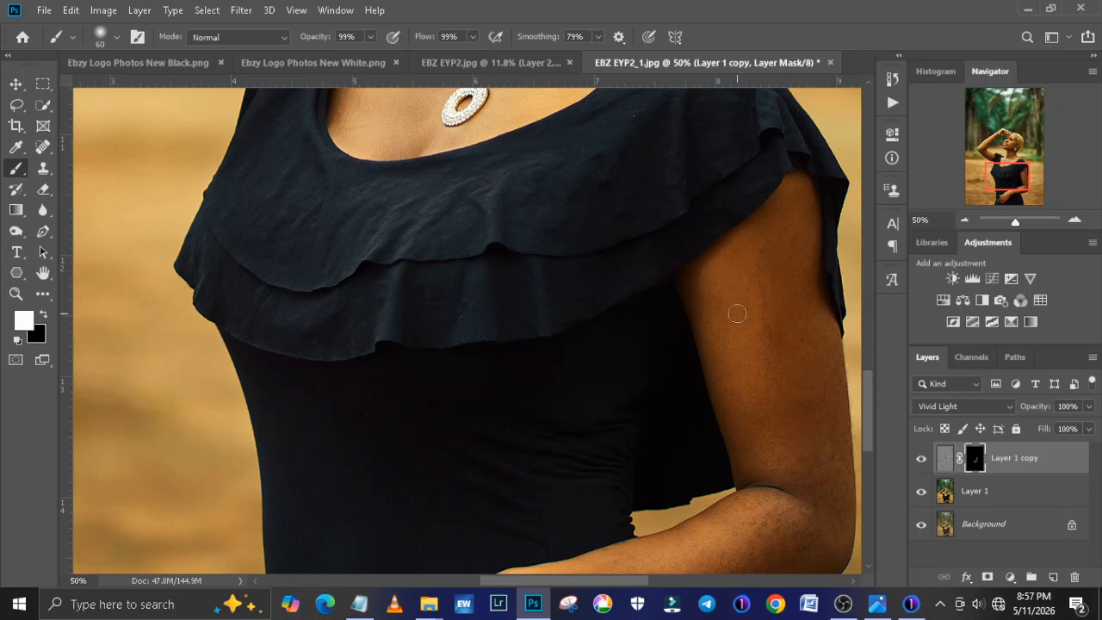
{"action": "mouse_move", "coordinate": [737, 313]}
{"action": "left_mouse_down"}
{"action": "mouse_move", "coordinate": [762, 359]}
{"action": "mouse_move", "coordinate": [782, 265]}
{"action": "mouse_move", "coordinate": [785, 429]}
{"action": "mouse_move", "coordinate": [796, 236]}
{"action": "left_mouse_up"}
{"action": "mouse_move", "coordinate": [802, 431]}
{"action": "left_mouse_down"}
{"action": "mouse_move", "coordinate": [798, 300]}
{"action": "mouse_move", "coordinate": [819, 457]}
{"action": "mouse_move", "coordinate": [811, 336]}
{"action": "left_mouse_up"}
Enlarge the brush to size 80 and paint the smoothing mask over the lowered forearm and hand.
{"action": "left_click_drag", "start_coordinate": [866, 402], "coordinate": [866, 433]}
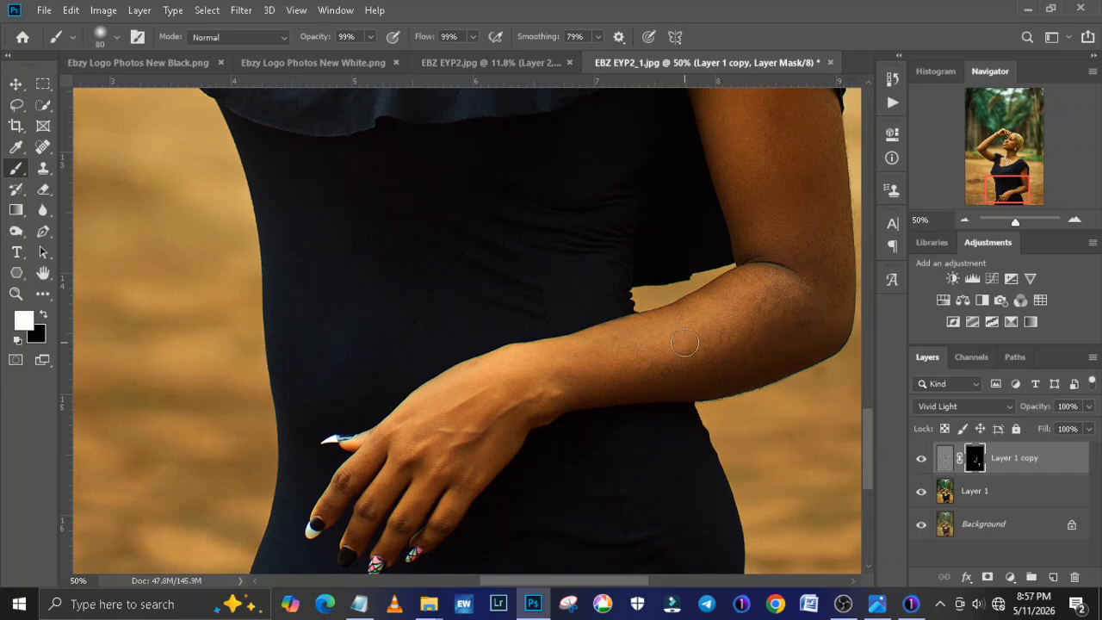
{"action": "key", "text": "bracketright"}
{"action": "key", "text": "bracketright"}
{"action": "key", "text": "bracketright"}
{"action": "key", "text": "bracketright"}
Paint the smoothing mask over the upper part of the raised arm, enlarging the brush to size 100.
{"action": "left_click_drag", "start_coordinate": [867, 456], "coordinate": [853, 349]}
{"action": "left_click_drag", "start_coordinate": [640, 582], "coordinate": [590, 583]}
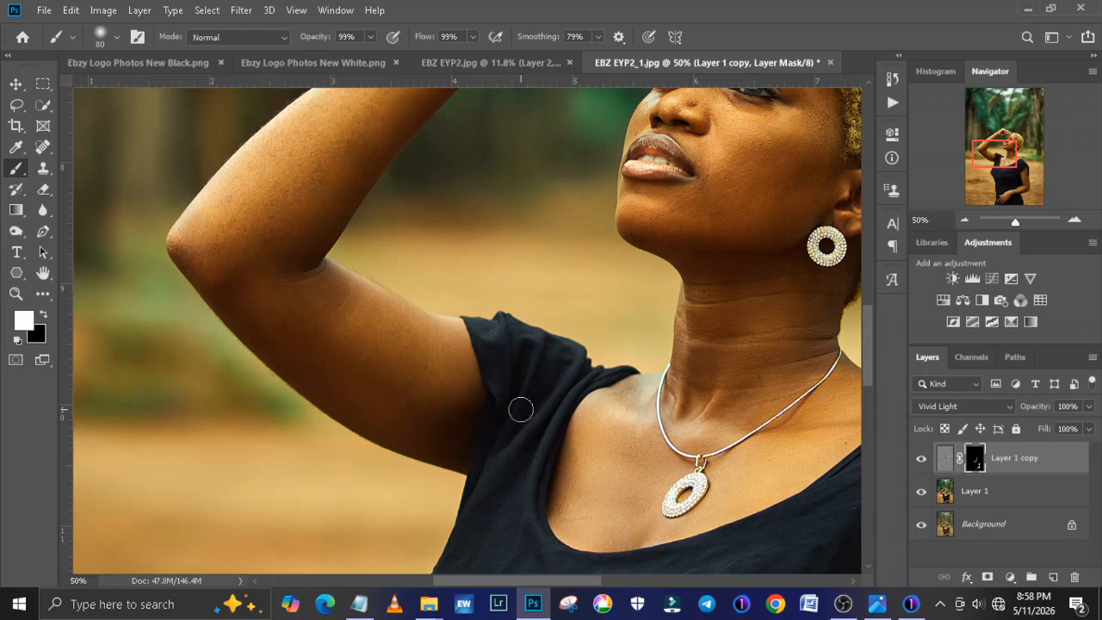
{"action": "key", "text": "bracketright"}
{"action": "key", "text": "bracketright"}
{"action": "key", "text": "bracketright"}
{"action": "key", "text": "bracketright"}
{"action": "key", "text": "bracketright"}
{"action": "key", "text": "bracketright"}
Paint the smoothing mask over the raised forearm and hand, varying the brush size and ending at 45.
{"action": "left_click_drag", "start_coordinate": [864, 352], "coordinate": [862, 314]}
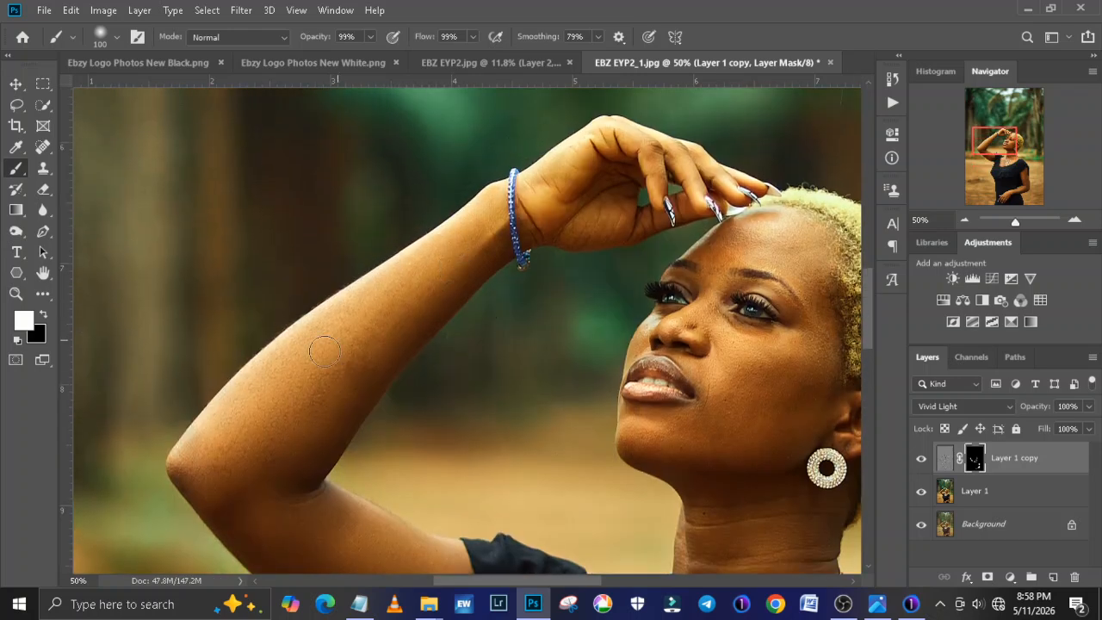
{"action": "key", "text": "bracketleft"}
{"action": "key", "text": "bracketleft"}
{"action": "key", "text": "bracketright"}
{"action": "key", "text": "bracketright"}
{"action": "key", "text": "bracketright"}
{"action": "key", "text": "bracketright"}
{"action": "key", "text": "bracketleft"}
{"action": "key", "text": "bracketleft"}
{"action": "key", "text": "bracketleft"}
Compare the portrait with and without Layer 1 copy to check the skin smoothing on the face and arm.
{"action": "key", "text": "ctrl+0"}
{"action": "key", "text": "ctrl+plus"}
{"action": "key", "text": "ctrl+plus"}
{"action": "key", "text": "ctrl+plus"}
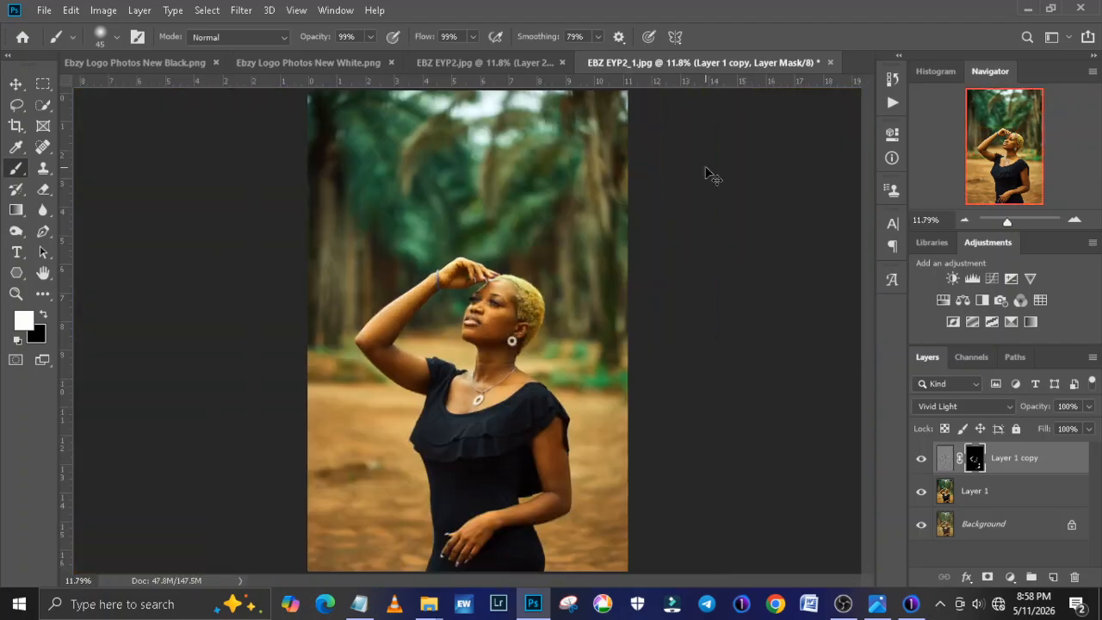
{"action": "key", "text": "ctrl+plus"}
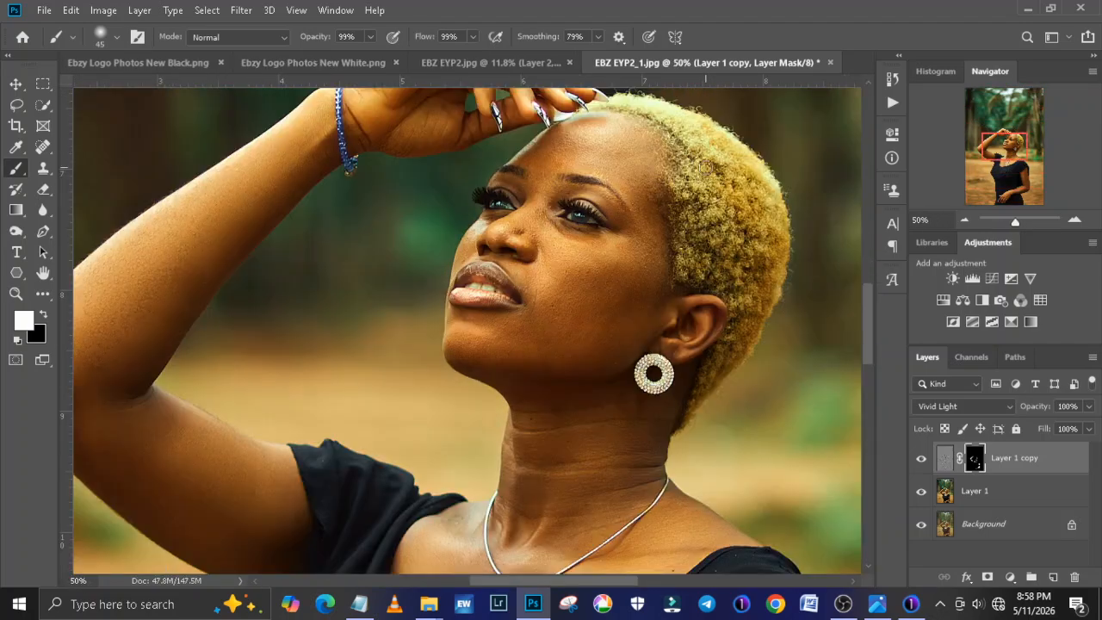
{"action": "left_click", "coordinate": [921, 461]}
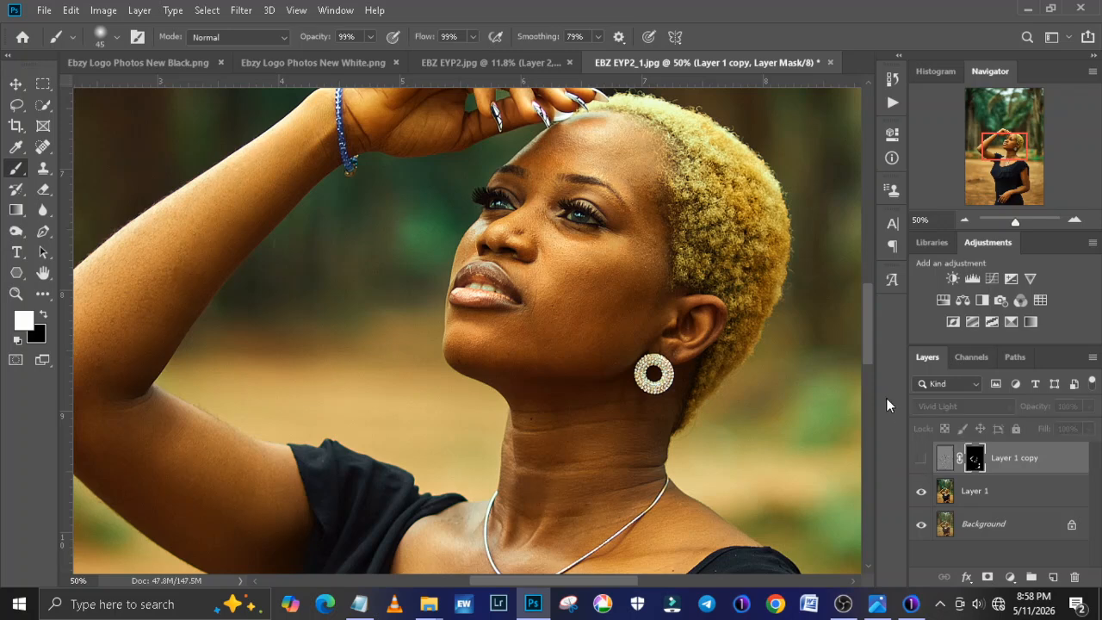
{"action": "left_click", "coordinate": [922, 462]}
{"action": "left_click", "coordinate": [922, 462]}
{"action": "left_click", "coordinate": [922, 461]}
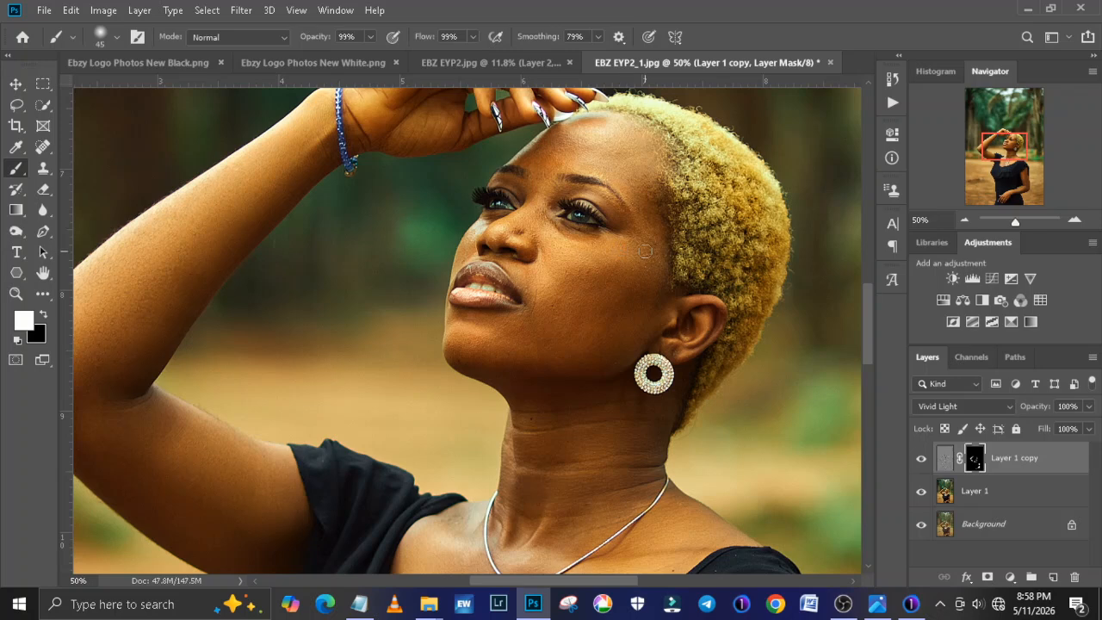
{"action": "left_click", "coordinate": [922, 459]}
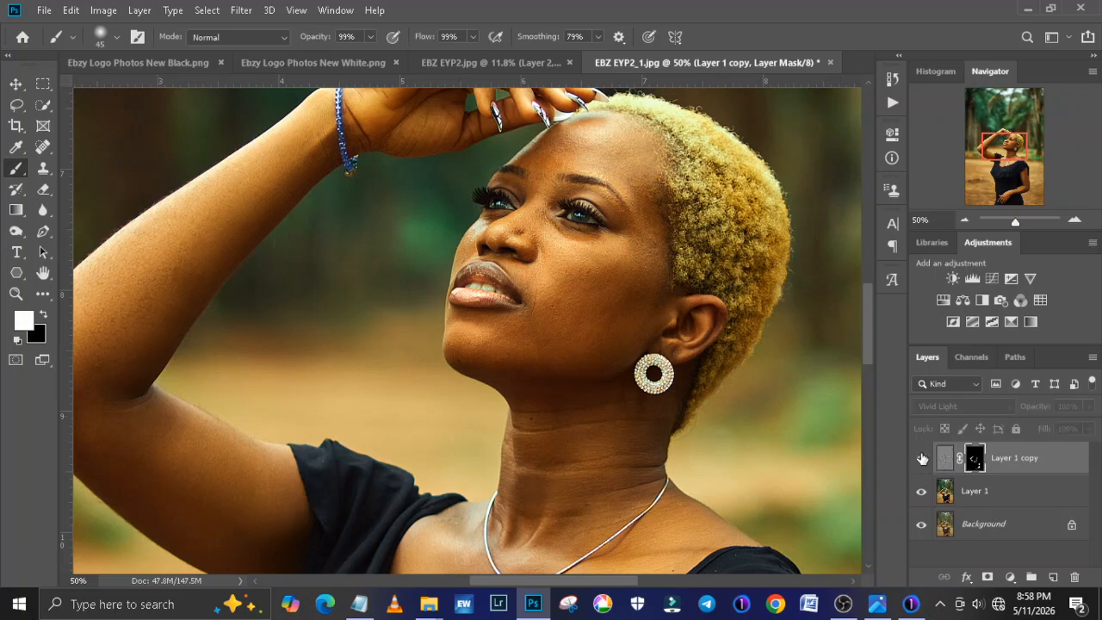
{"action": "left_click", "coordinate": [923, 459]}
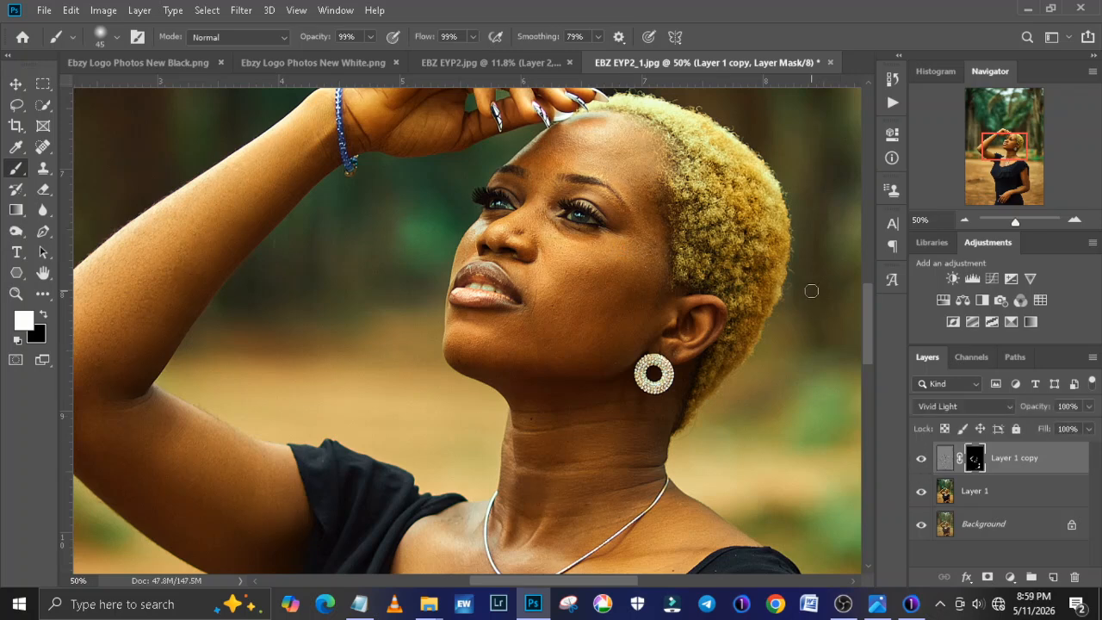
Check the face and hair up close and stamp all visible layers into a new layer on top.
{"action": "key", "text": "ctrl+minus"}
{"action": "key", "text": "ctrl+minus"}
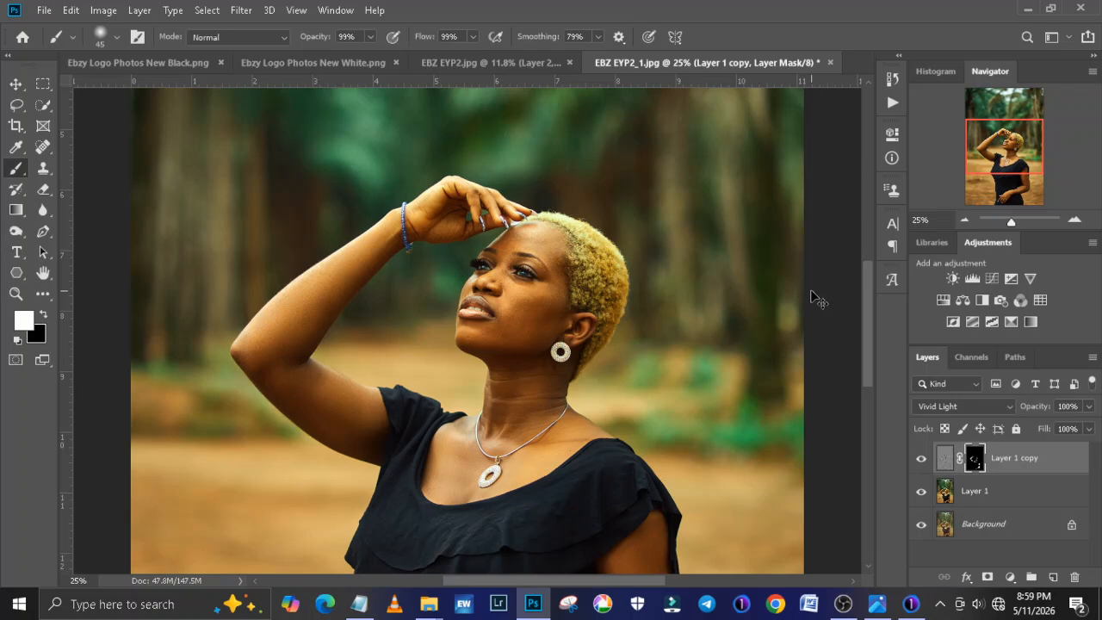
{"action": "key", "text": "ctrl+plus"}
{"action": "key", "text": "ctrl+plus"}
{"action": "key", "text": "ctrl+plus"}
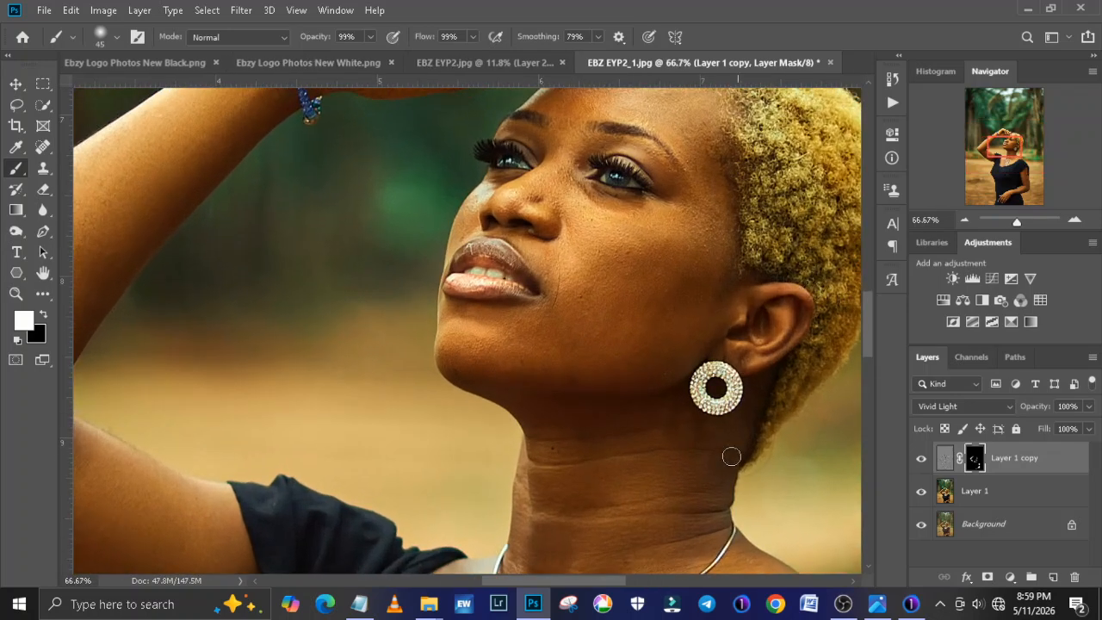
{"action": "left_click_drag", "start_coordinate": [605, 582], "coordinate": [648, 575]}
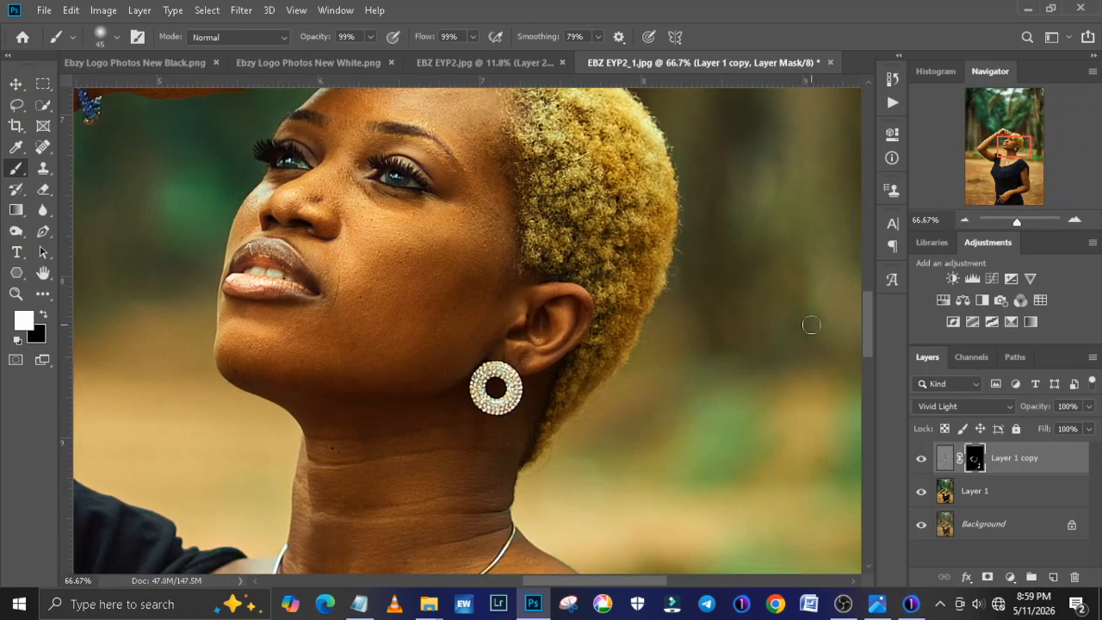
{"action": "scroll", "coordinate": [862, 334], "scroll_direction": "up", "scroll_amount": 3}
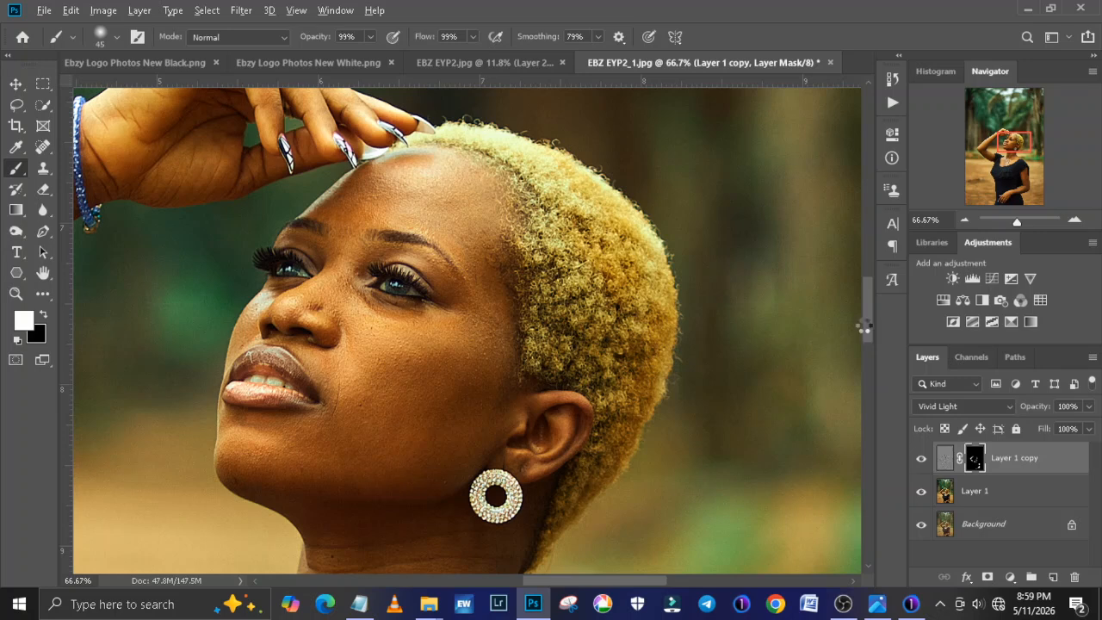
{"action": "key", "text": "ctrl+shift+alt+e"}
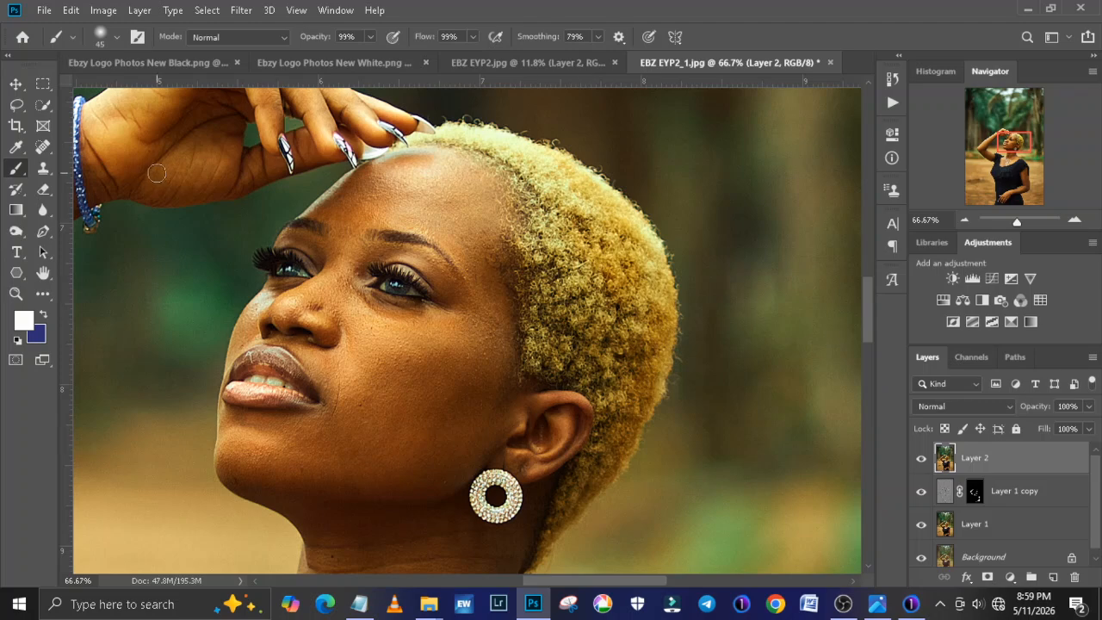
Select both eyes and the teeth with the Lasso tool on Layer 2.
{"action": "left_click", "coordinate": [15, 106]}
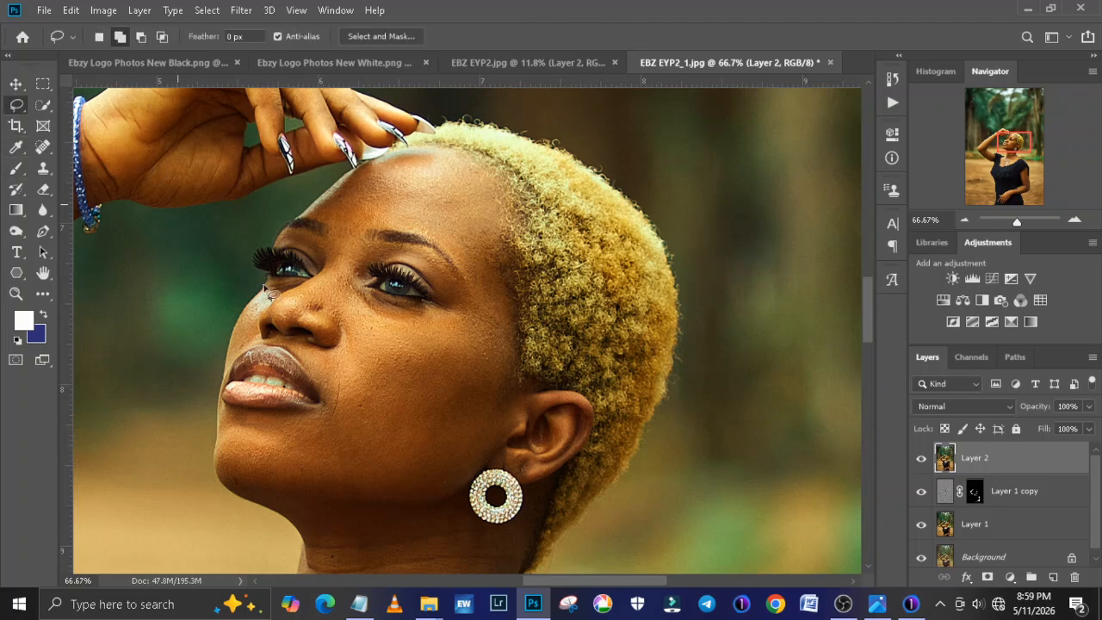
{"action": "key", "text": "ctrl+plus"}
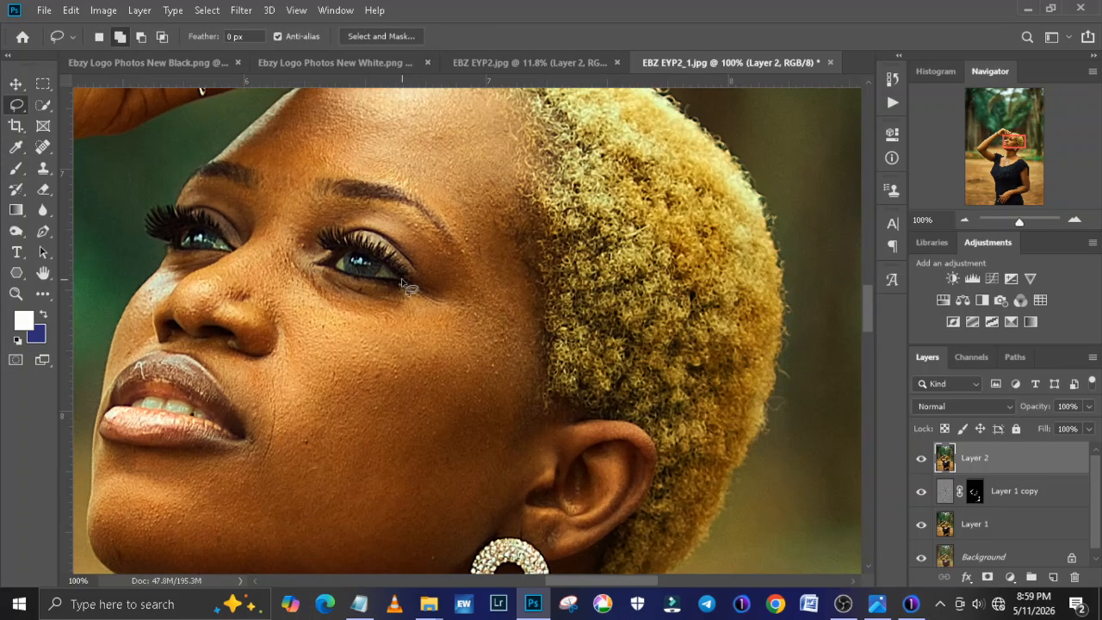
{"action": "left_click_drag", "start_coordinate": [571, 584], "coordinate": [541, 585]}
{"action": "mouse_move", "coordinate": [590, 275]}
{"action": "left_mouse_down"}
{"action": "mouse_move", "coordinate": [563, 256]}
{"action": "mouse_move", "coordinate": [522, 264]}
{"action": "mouse_move", "coordinate": [591, 276]}
{"action": "left_mouse_up"}
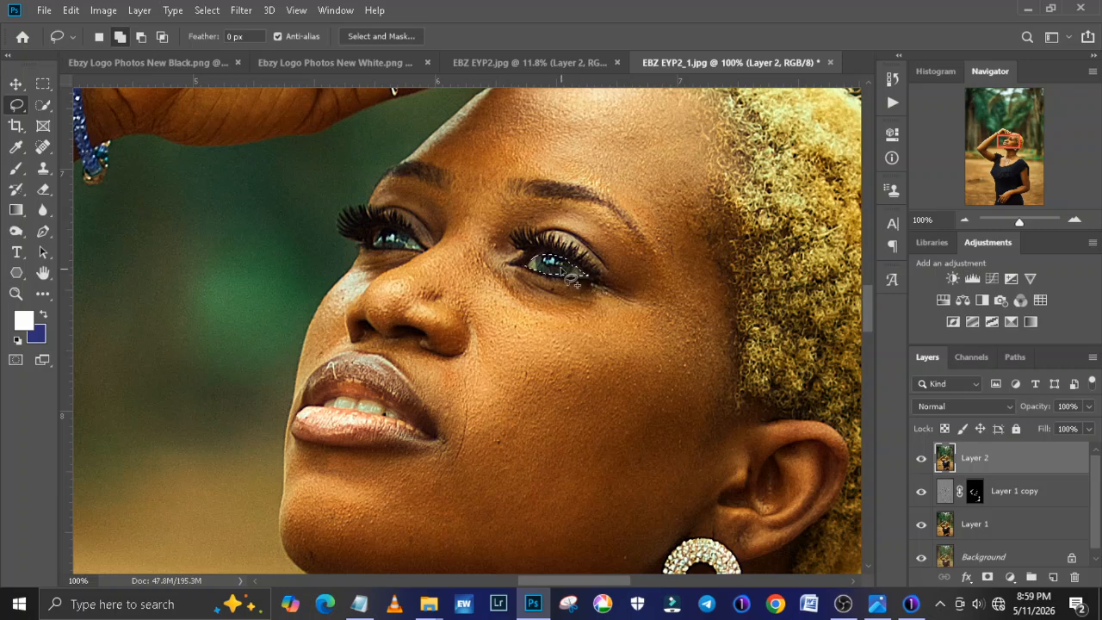
{"action": "mouse_move", "coordinate": [424, 250]}
{"action": "left_mouse_down"}
{"action": "mouse_move", "coordinate": [387, 231]}
{"action": "mouse_move", "coordinate": [371, 244]}
{"action": "mouse_move", "coordinate": [425, 256]}
{"action": "left_mouse_up"}
{"action": "mouse_move", "coordinate": [386, 412]}
{"action": "left_mouse_down"}
{"action": "mouse_move", "coordinate": [321, 405]}
{"action": "mouse_move", "coordinate": [421, 437]}
{"action": "left_mouse_up"}
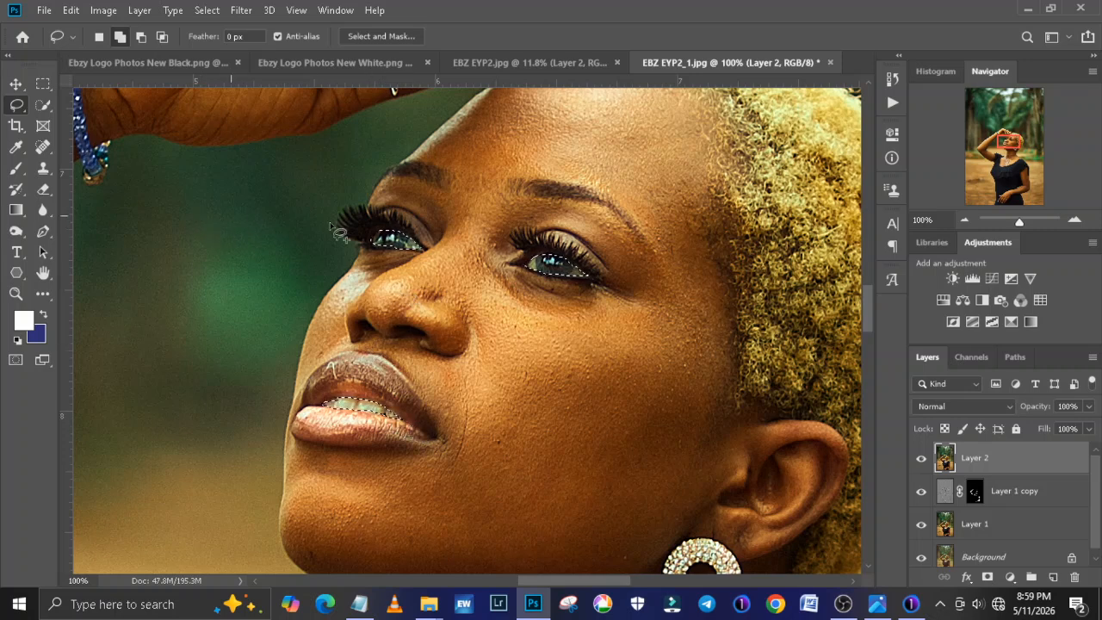
Feather the eyes and teeth selection by 1 pixel and add a Hue/Saturation adjustment layer.
{"action": "right_click", "coordinate": [523, 262]}
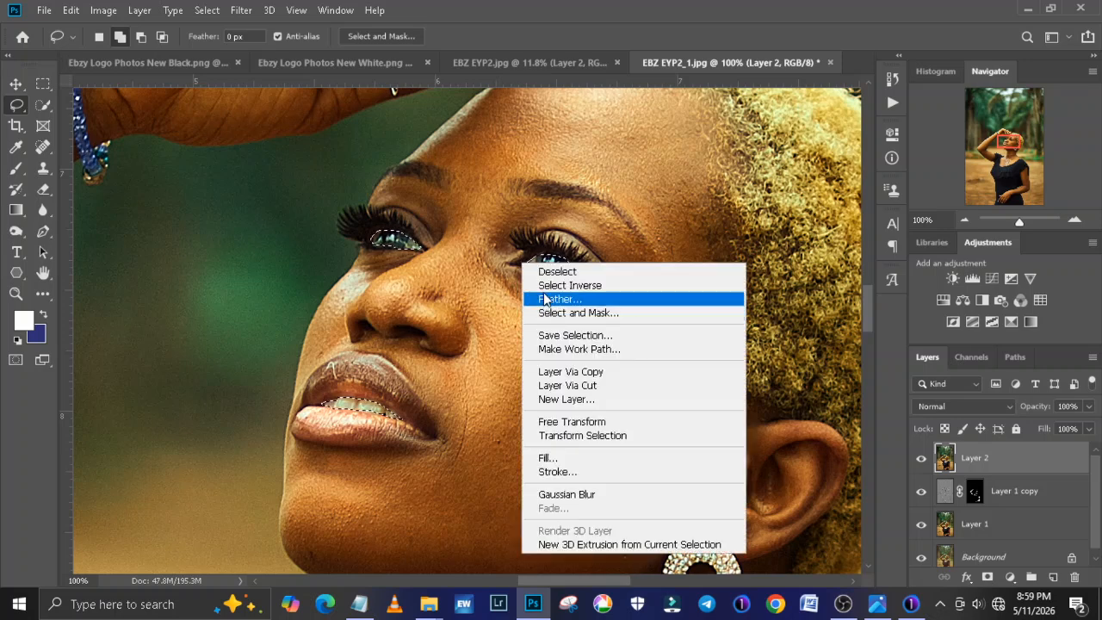
{"action": "left_click", "coordinate": [545, 289]}
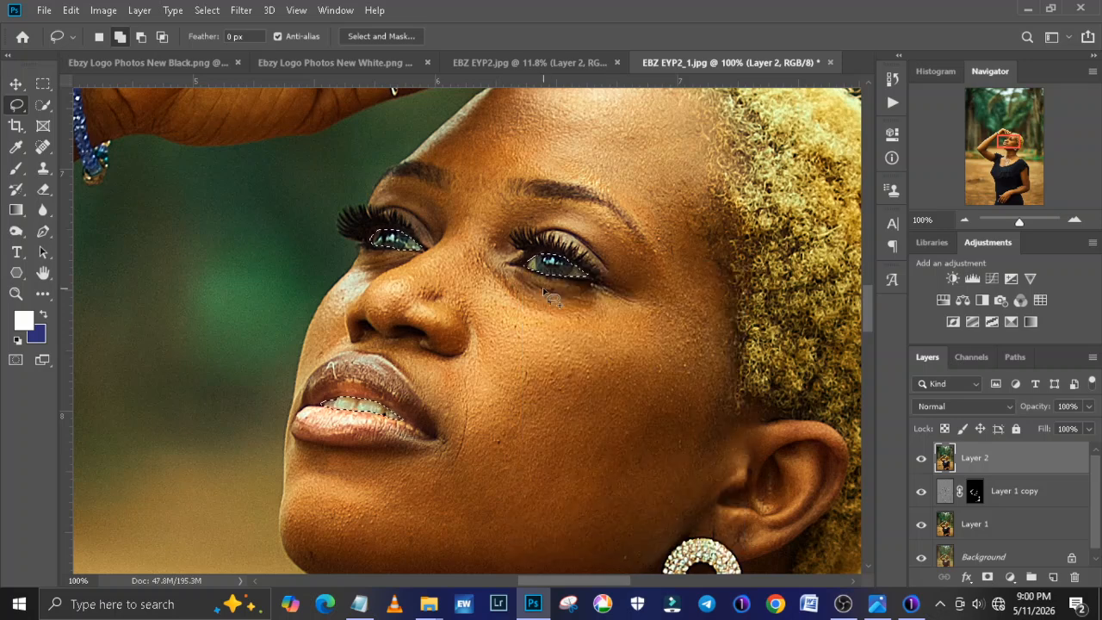
{"action": "right_click", "coordinate": [517, 250]}
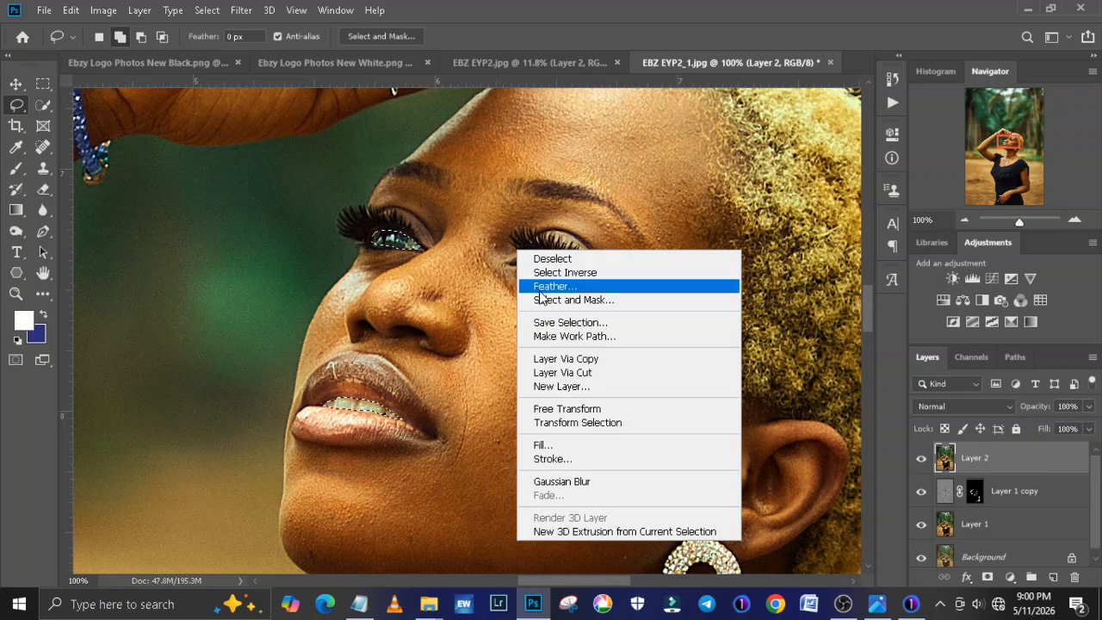
{"action": "left_click", "coordinate": [539, 287]}
{"action": "type", "text": "1"}
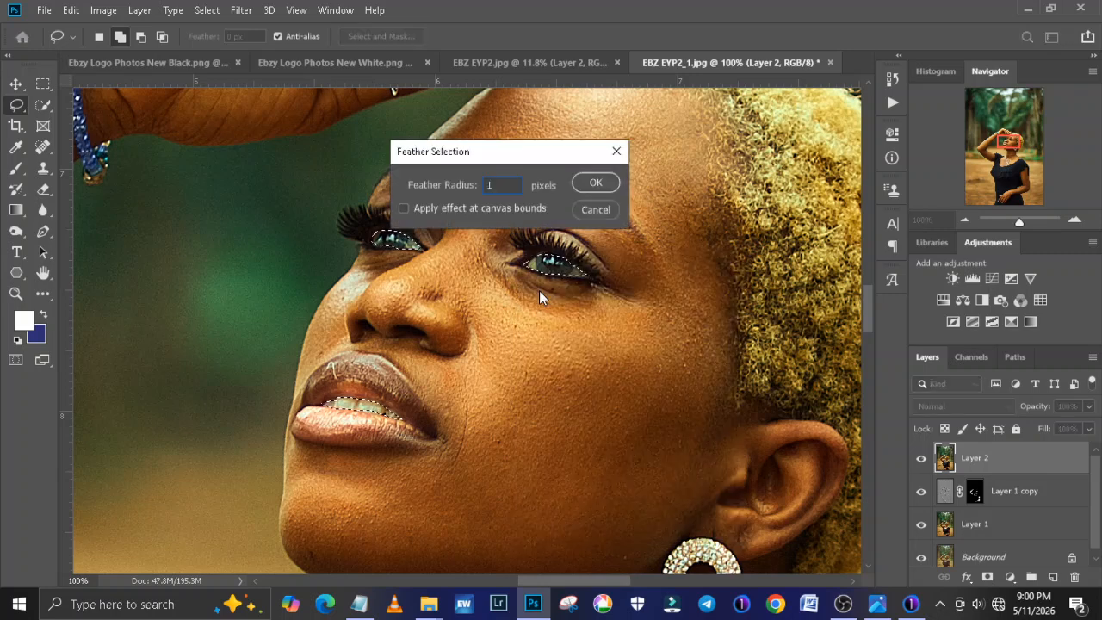
{"action": "key", "text": "Return"}
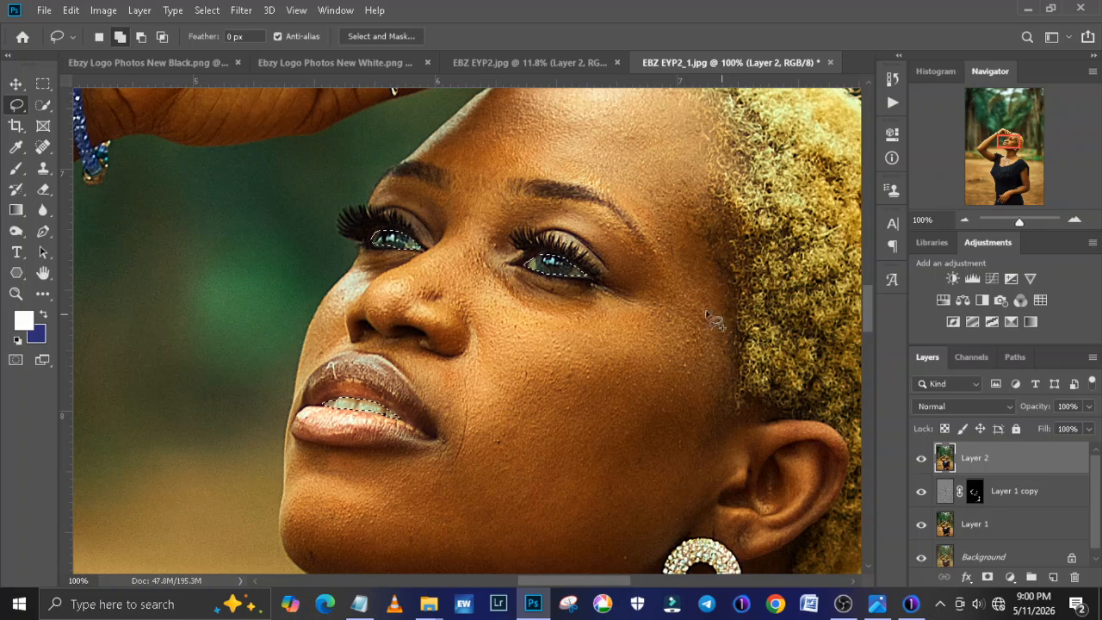
{"action": "left_click", "coordinate": [950, 296]}
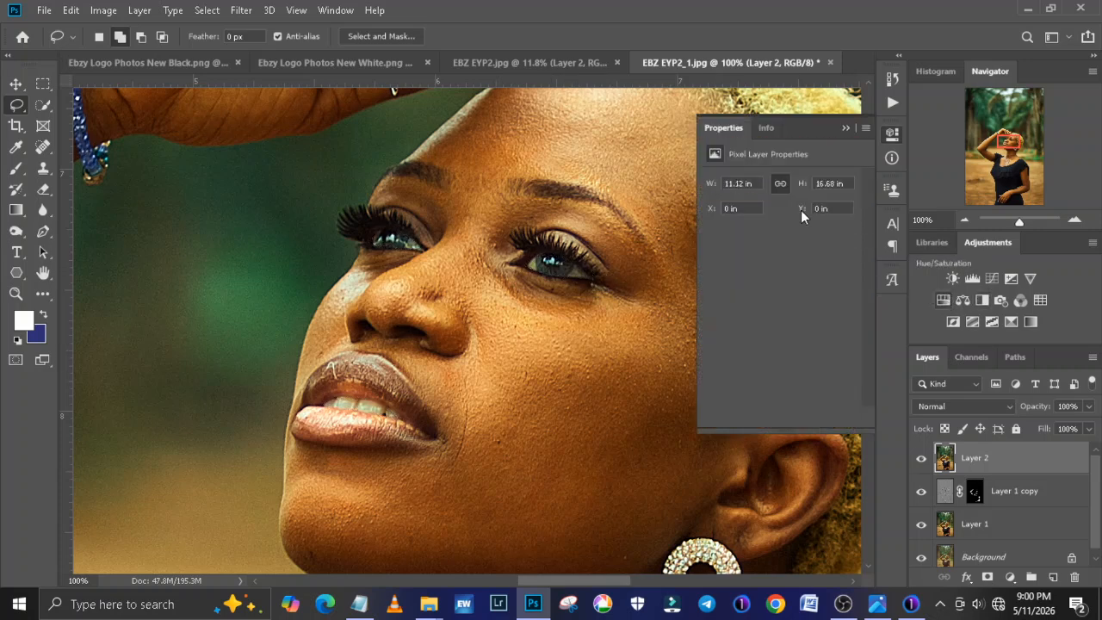
Set the Yellows of the eyes and teeth Hue/Saturation adjustment to saturation -100 and lightness 3.
{"action": "left_click", "coordinate": [779, 204]}
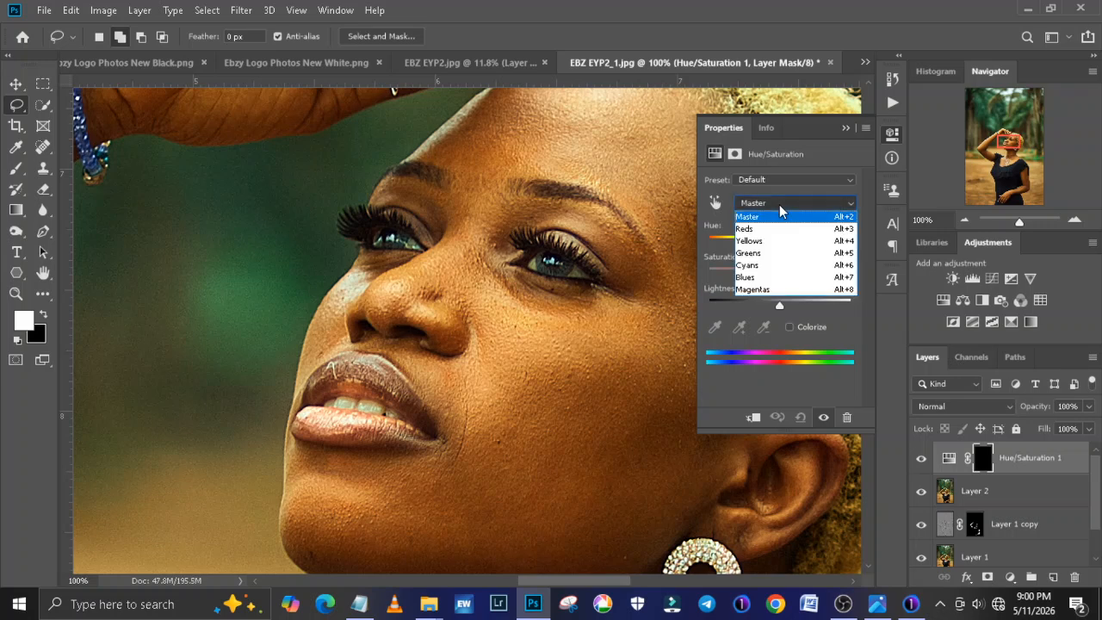
{"action": "left_click", "coordinate": [772, 240]}
{"action": "left_click_drag", "start_coordinate": [780, 277], "coordinate": [708, 276]}
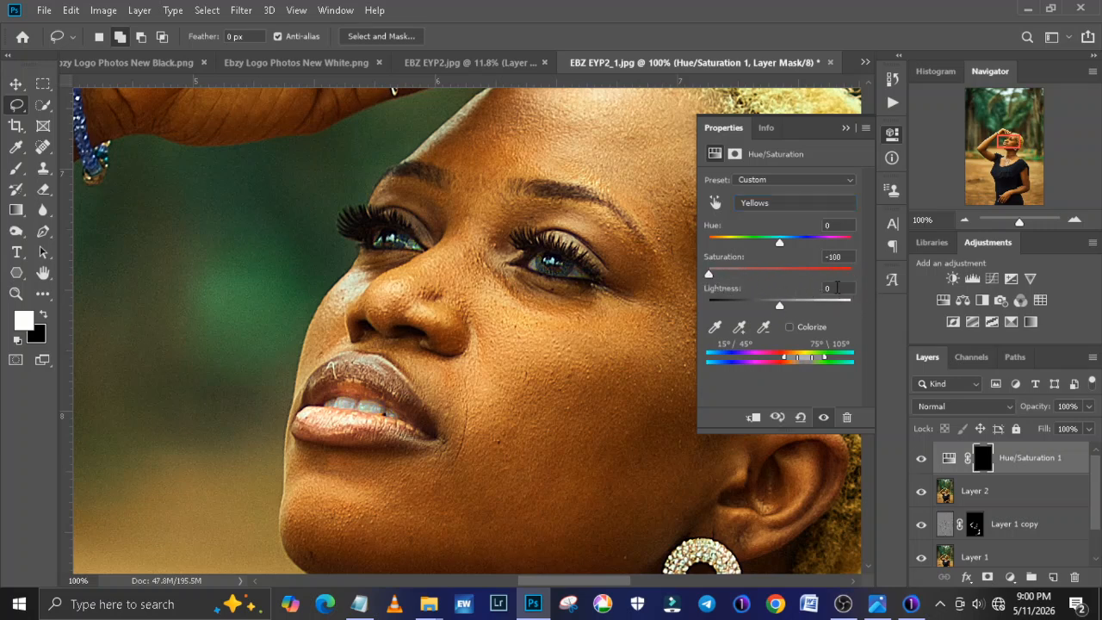
{"action": "left_click", "coordinate": [832, 288]}
{"action": "type", "text": "3"}
{"action": "key", "text": "ctrl+minus"}
{"action": "key", "text": "ctrl+minus"}
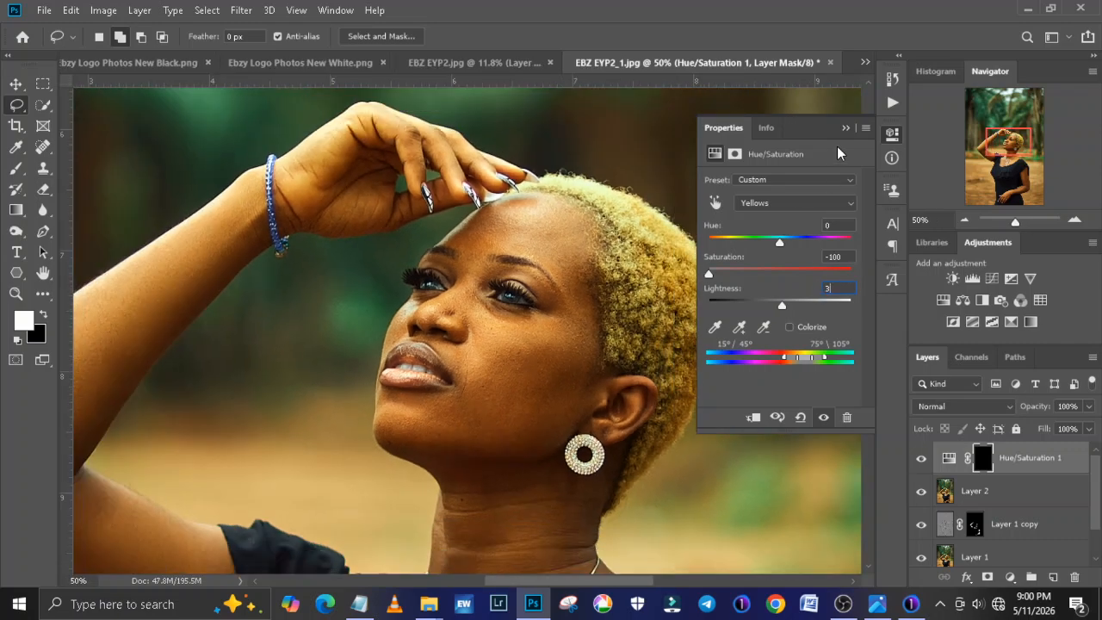
{"action": "key", "text": "ctrl+plus"}
{"action": "key", "text": "ctrl+plus"}
{"action": "key", "text": "ctrl+plus"}
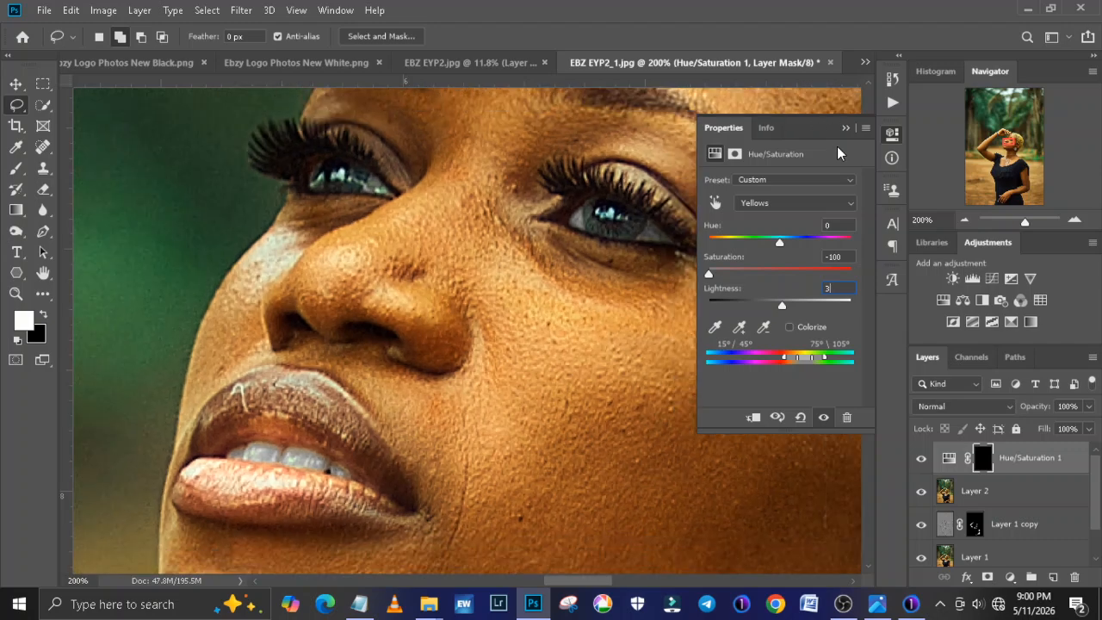
{"action": "key", "text": "ctrl+minus"}
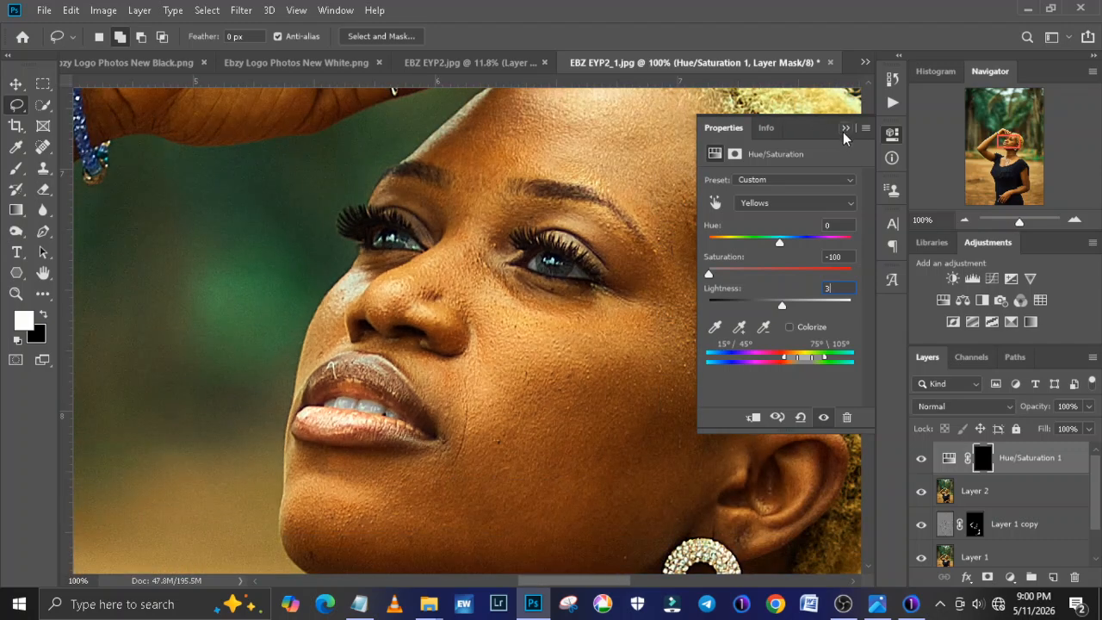
Soften the Yellows desaturation on the eyes and teeth adjustment and collapse its properties.
{"action": "left_click_drag", "start_coordinate": [708, 275], "coordinate": [727, 277]}
{"action": "left_click", "coordinate": [847, 256]}
{"action": "key", "text": "BackSpace"}
{"action": "type", "text": "5"}
{"action": "left_click", "coordinate": [844, 127]}
{"action": "left_click_drag", "start_coordinate": [869, 309], "coordinate": [870, 310]}
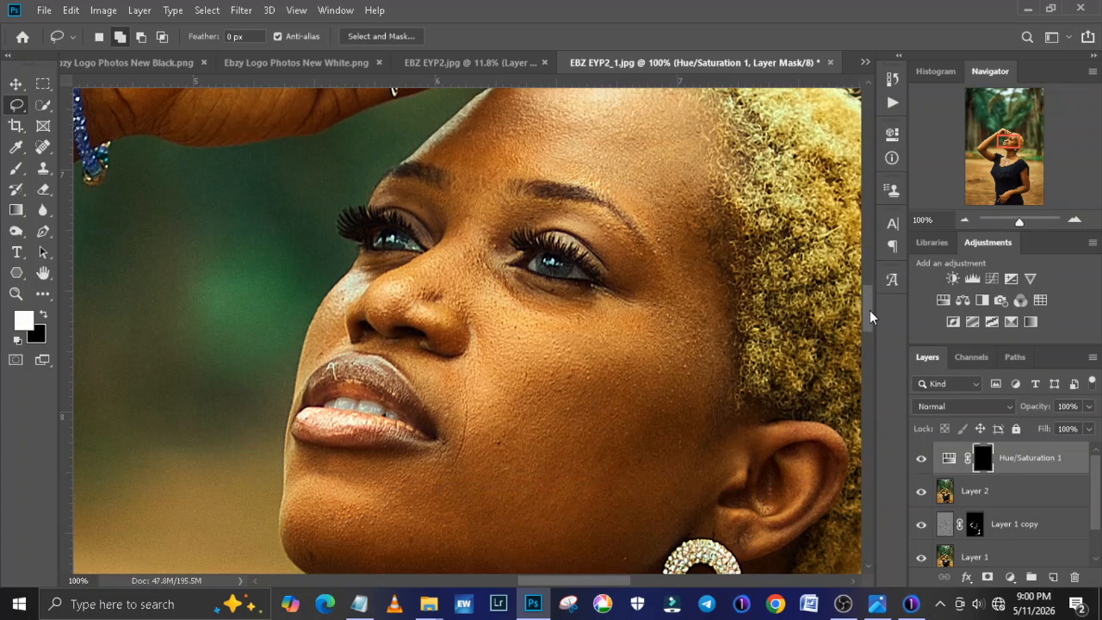
Compare the eyes and teeth with and without the Hue/Saturation 1 adjustment.
{"action": "left_click", "coordinate": [922, 461]}
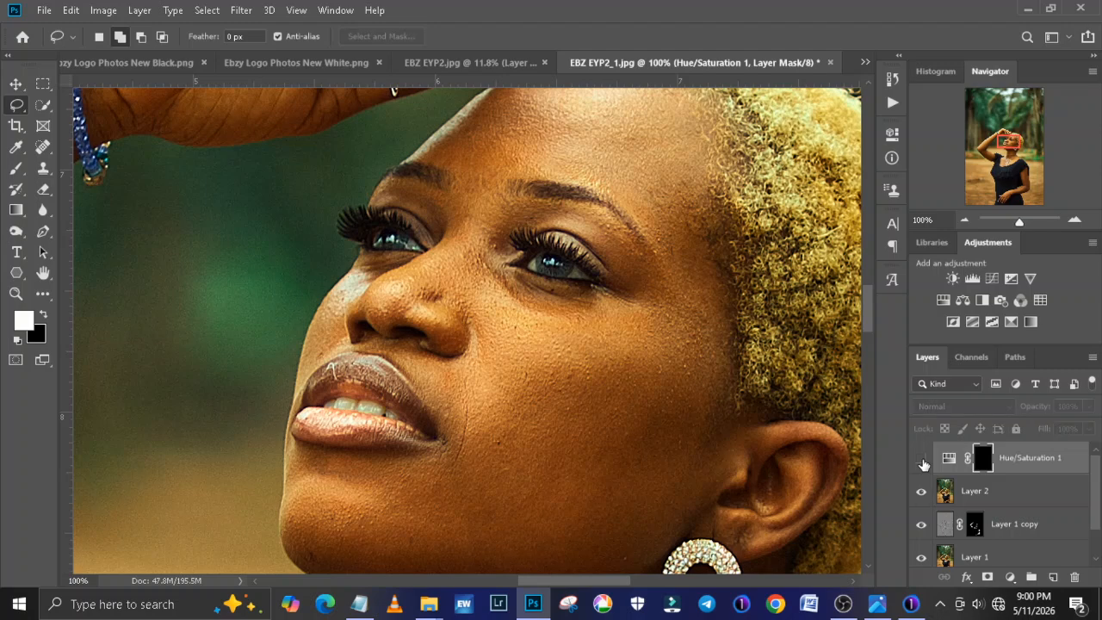
{"action": "left_click", "coordinate": [921, 461]}
{"action": "left_click", "coordinate": [921, 461]}
{"action": "left_click", "coordinate": [922, 460]}
{"action": "key", "text": "ctrl+plus"}
{"action": "key", "text": "ctrl+plus"}
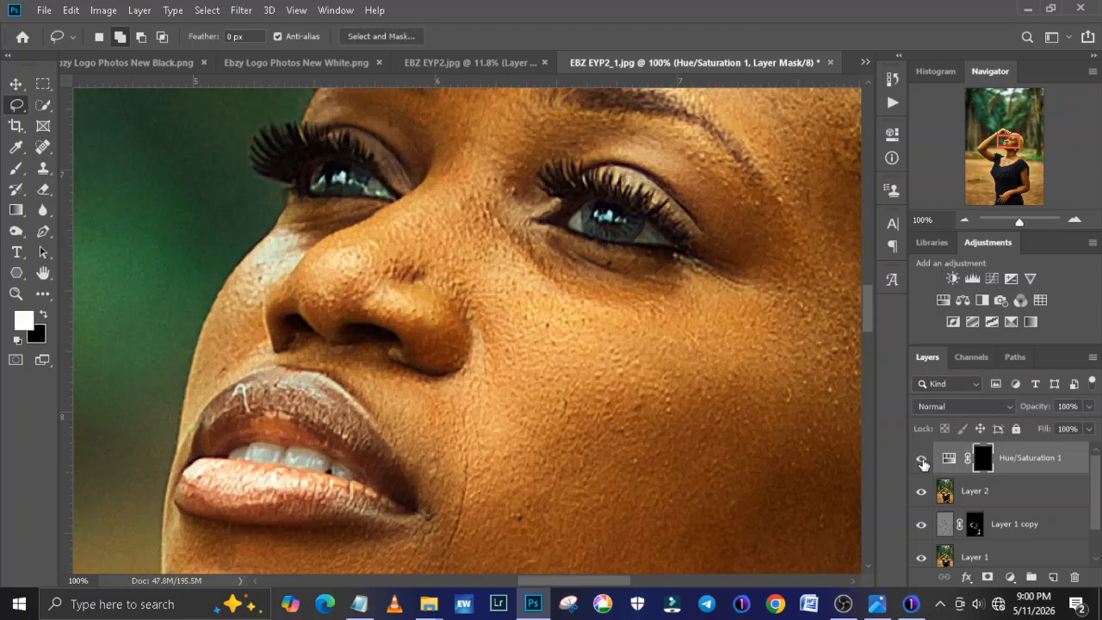
Examine the teeth close up with the Hue/Saturation 1 adjustment off and on.
{"action": "scroll", "coordinate": [865, 302], "scroll_direction": "down", "scroll_amount": 5}
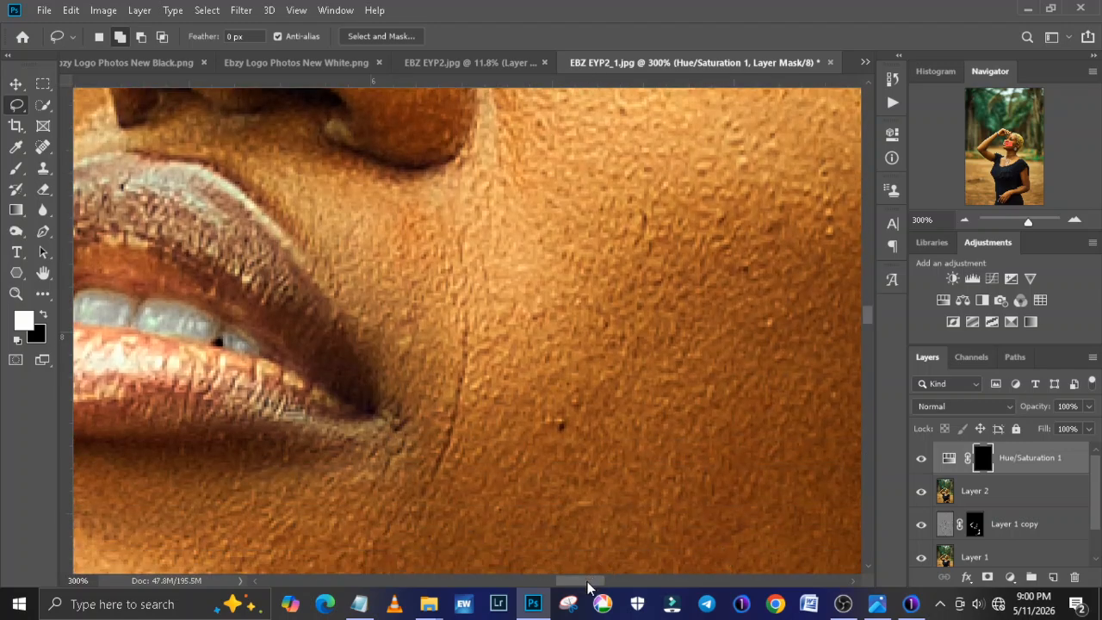
{"action": "left_click_drag", "start_coordinate": [588, 582], "coordinate": [574, 583]}
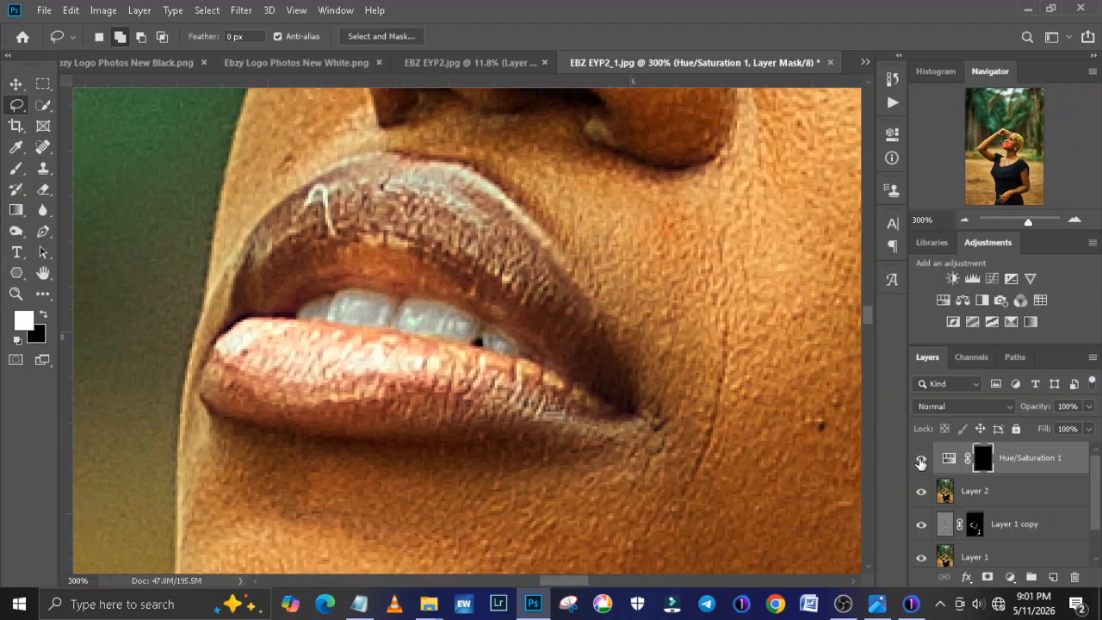
{"action": "left_click", "coordinate": [921, 459]}
{"action": "left_click", "coordinate": [921, 459]}
{"action": "left_click", "coordinate": [920, 459]}
{"action": "left_click", "coordinate": [921, 459]}
Stamp all visible layers into a new layer above Hue/Saturation 1.
{"action": "key", "text": "ctrl+minus"}
{"action": "key", "text": "ctrl+minus"}
{"action": "key", "text": "ctrl+minus"}
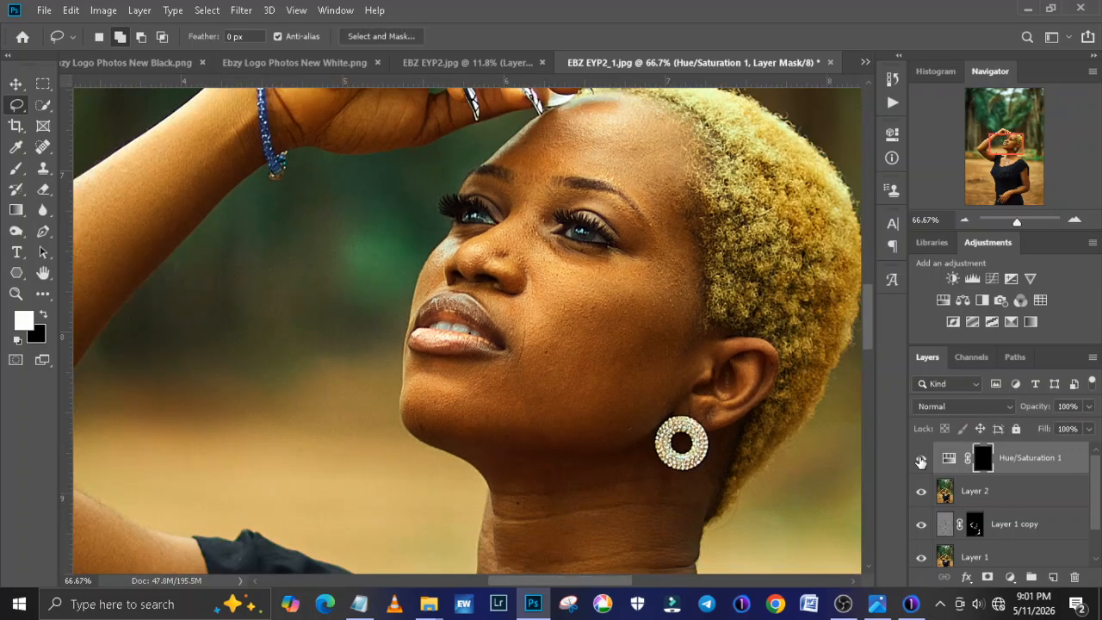
{"action": "key", "text": "ctrl+minus"}
{"action": "key", "text": "ctrl+0"}
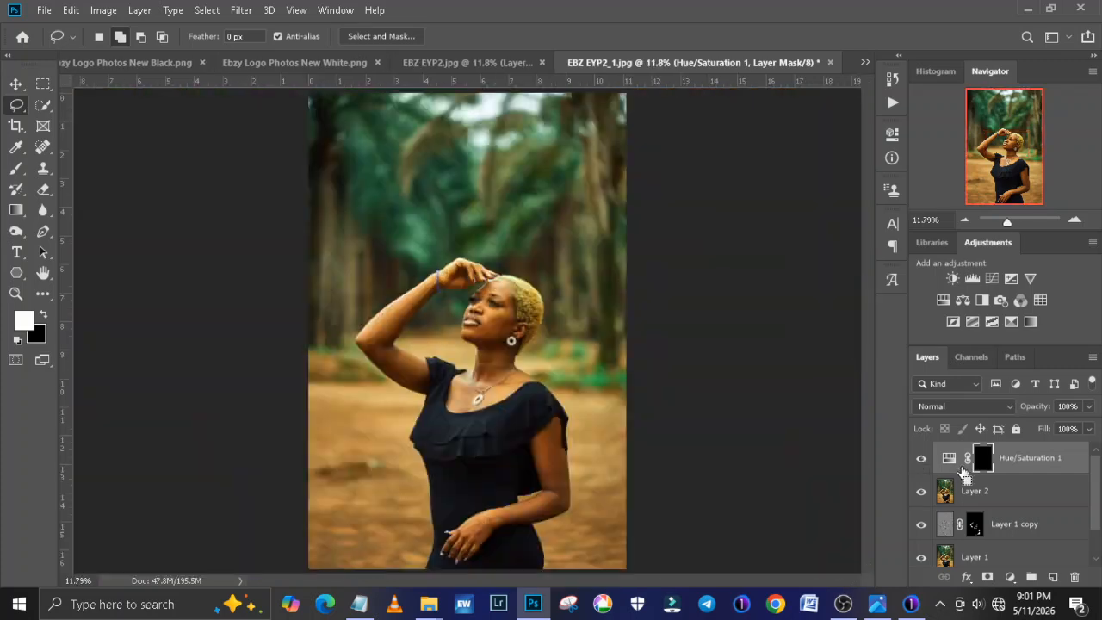
{"action": "key", "text": "ctrl+shift+alt+e"}
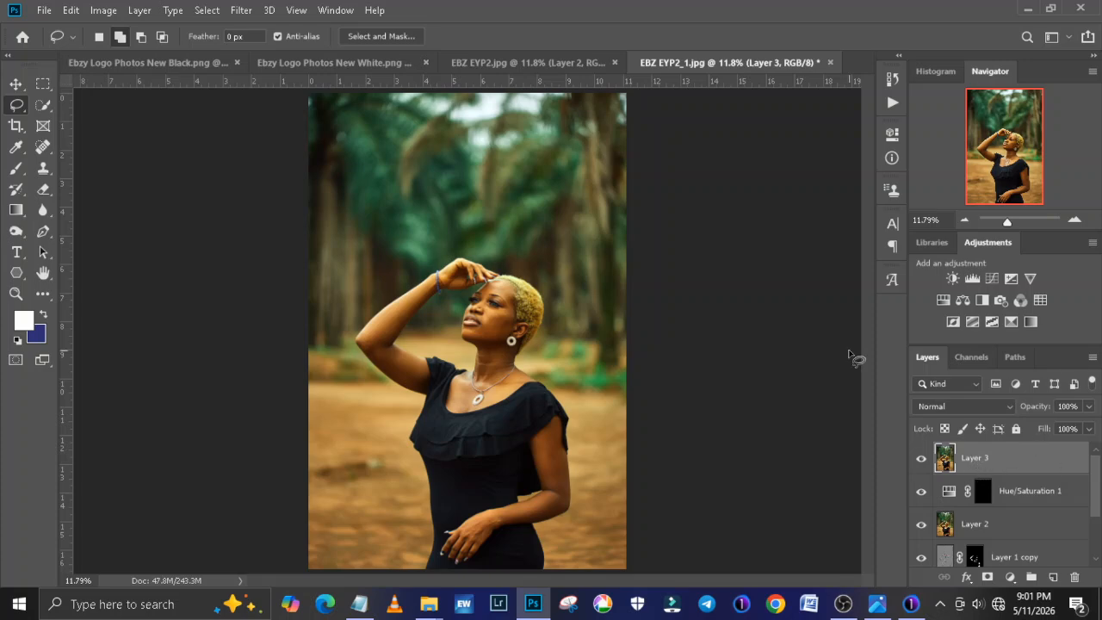
Open the Camera Raw Filter on Layer 3 and load the Melanin and Caramel .xmp settings from the Luts folder.
{"action": "left_click", "coordinate": [241, 11]}
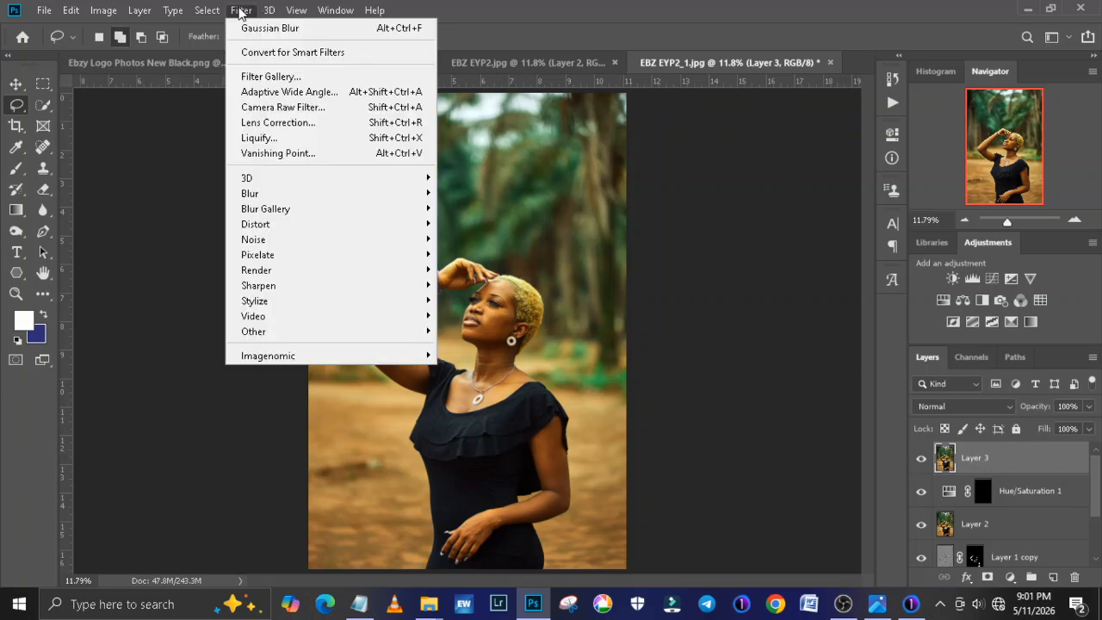
{"action": "left_click", "coordinate": [289, 110]}
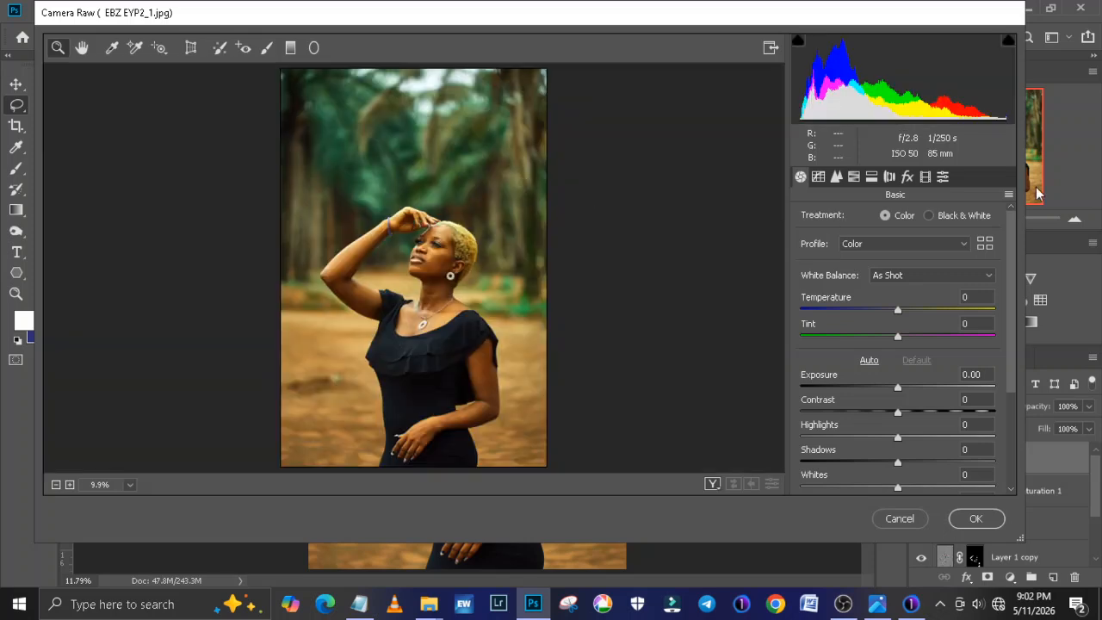
{"action": "left_click", "coordinate": [1010, 196]}
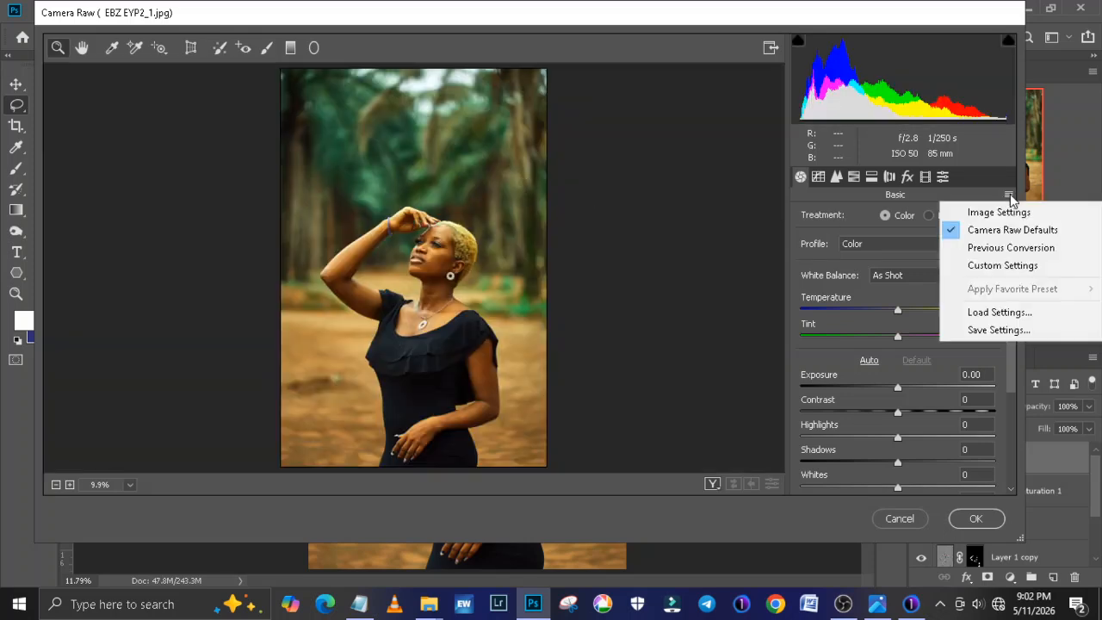
{"action": "left_click", "coordinate": [991, 312]}
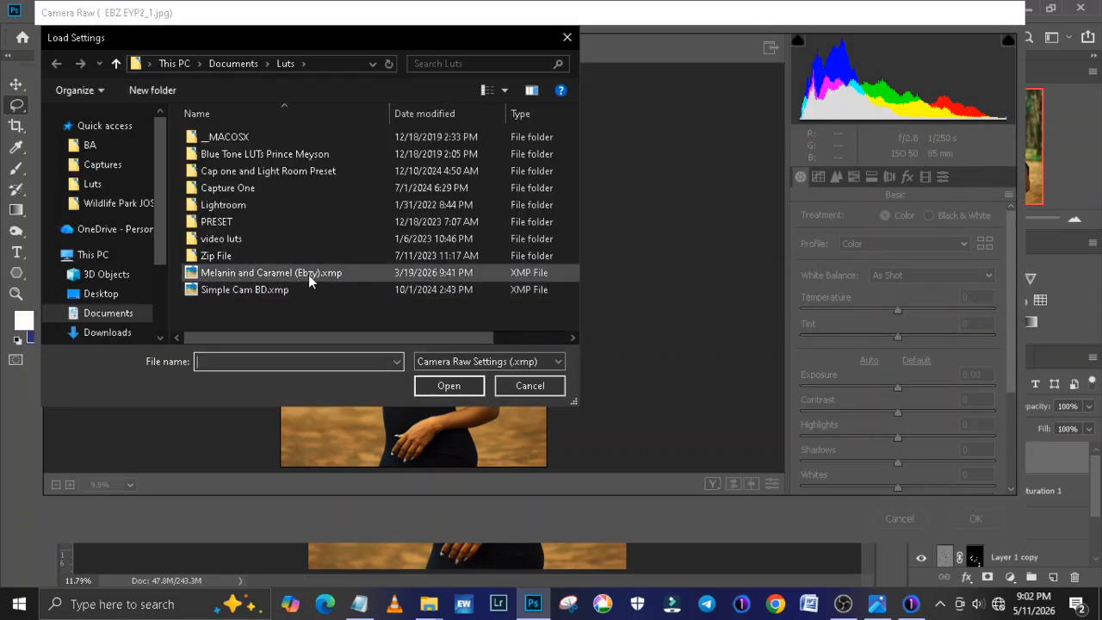
{"action": "left_click", "coordinate": [308, 275]}
{"action": "left_click", "coordinate": [439, 386]}
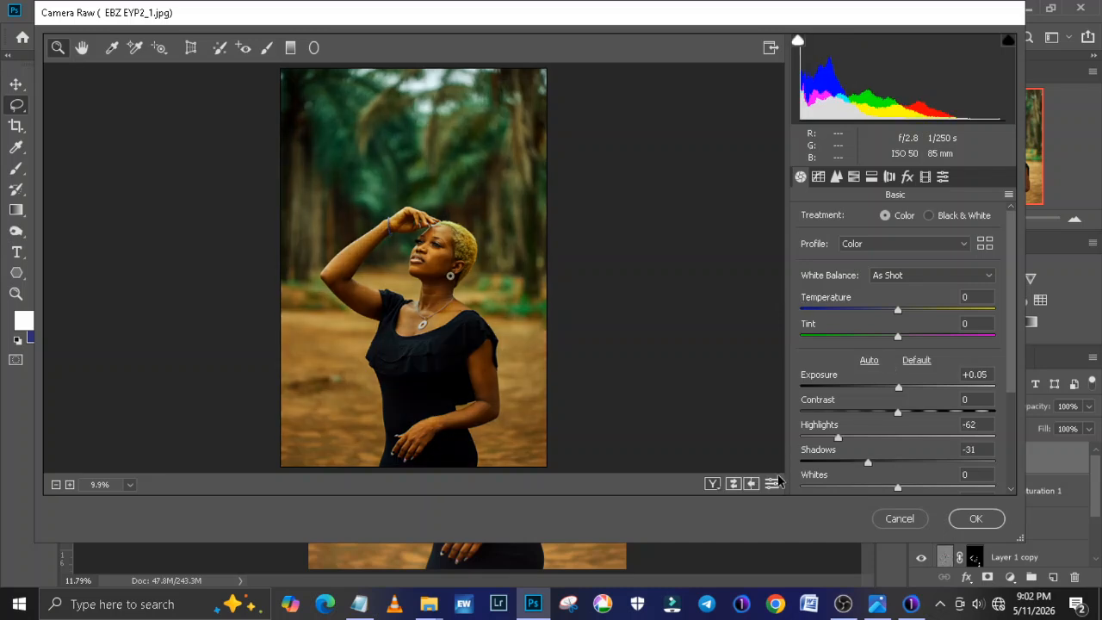
Compare the portrait before and after the loaded Camera Raw settings.
{"action": "left_click", "coordinate": [733, 485]}
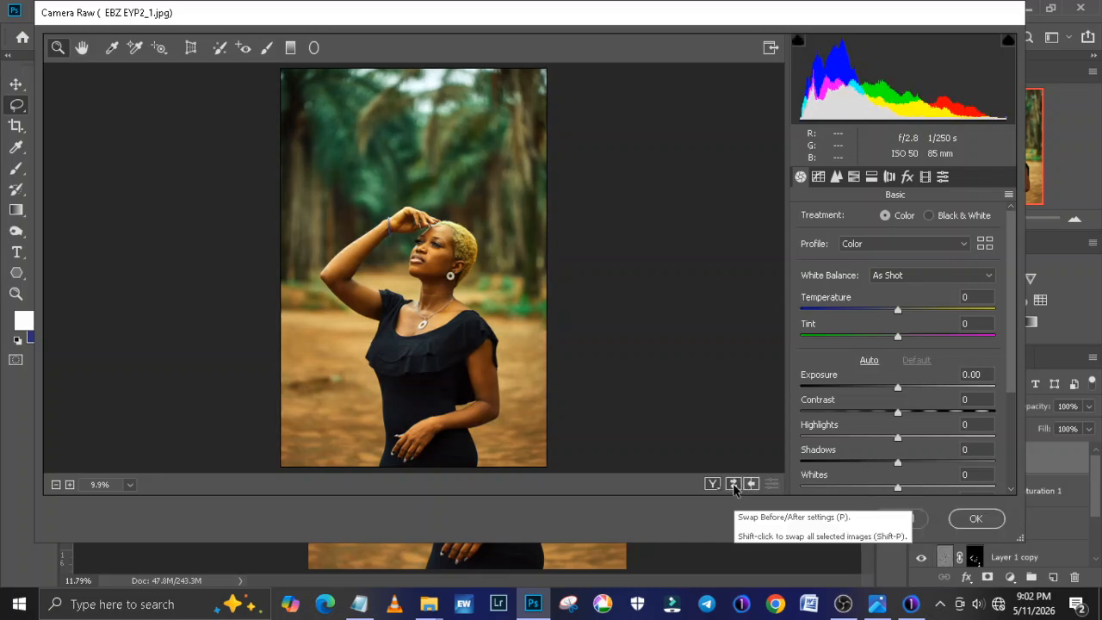
{"action": "left_click", "coordinate": [732, 485]}
{"action": "left_click", "coordinate": [732, 485]}
{"action": "left_click", "coordinate": [733, 485]}
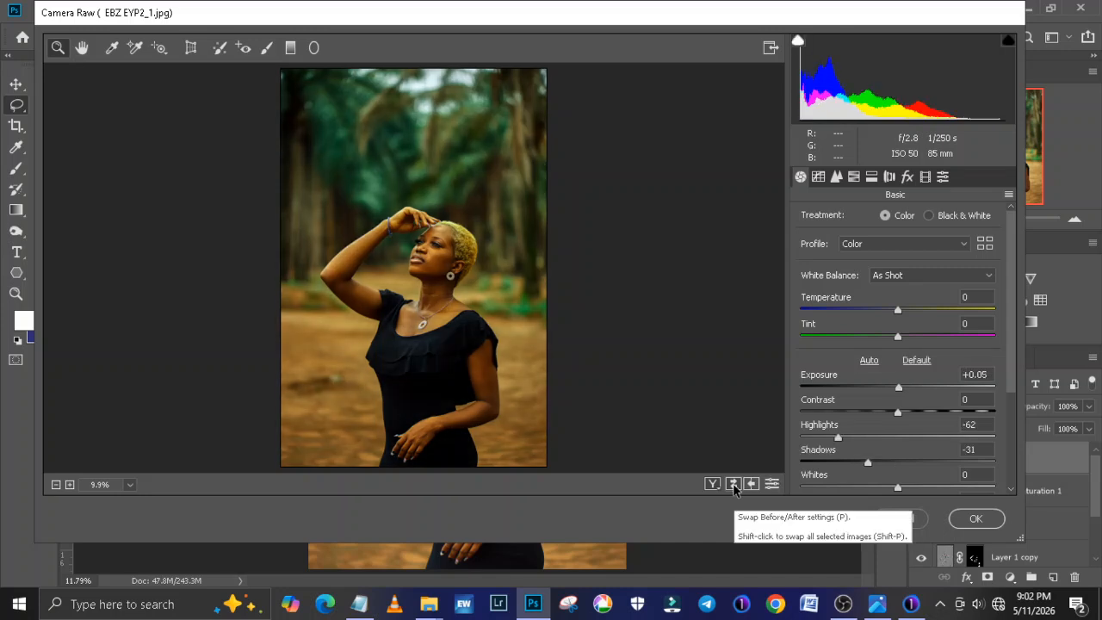
Raise the Camera Raw exposure to +0.35, compare before and after, and apply the filter to Layer 3.
{"action": "left_click", "coordinate": [899, 390]}
{"action": "left_click_drag", "start_coordinate": [899, 389], "coordinate": [905, 392]}
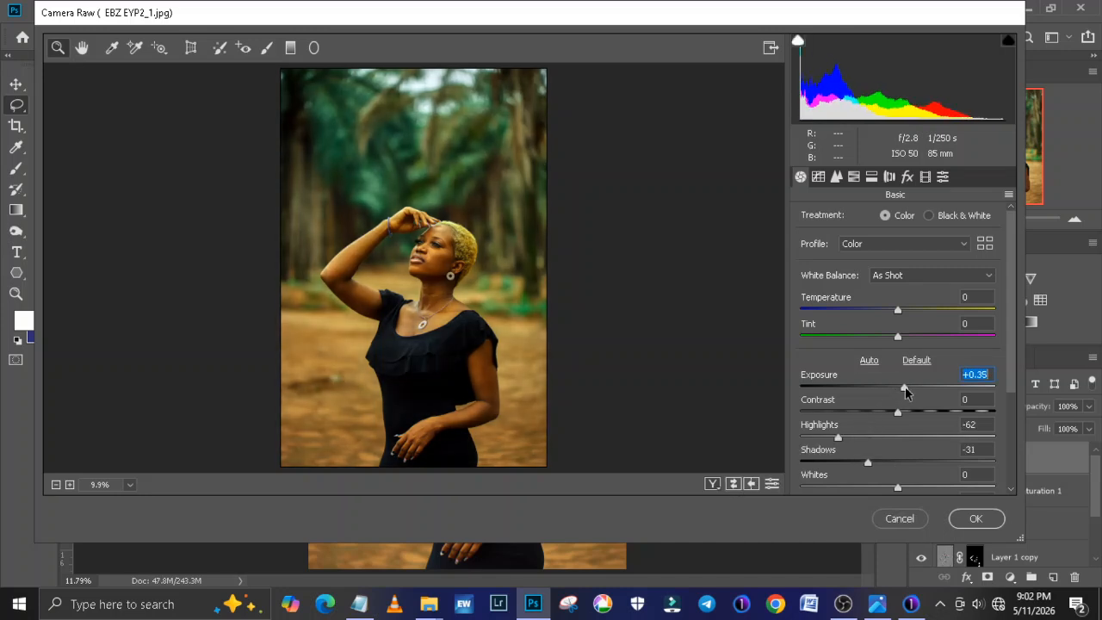
{"action": "left_click", "coordinate": [733, 485]}
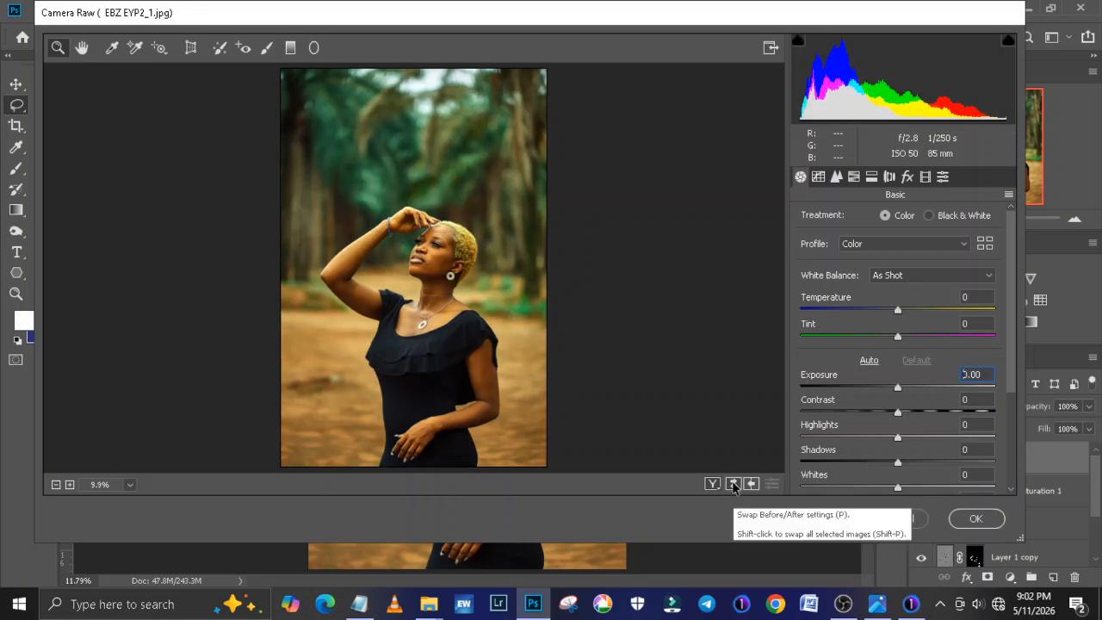
{"action": "left_click", "coordinate": [733, 485]}
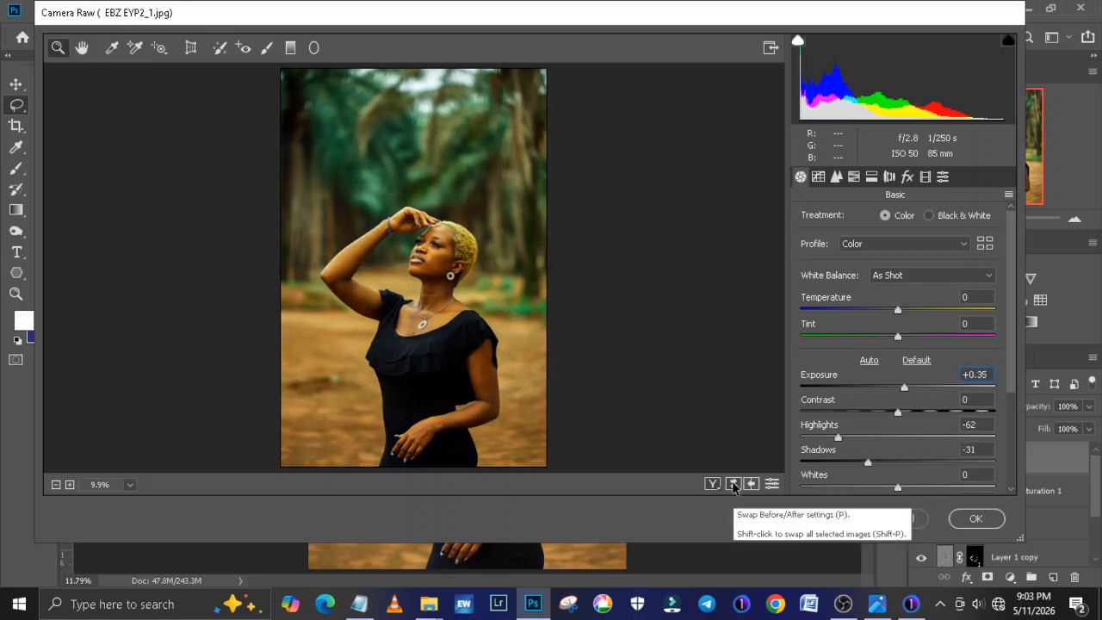
{"action": "left_click", "coordinate": [972, 519]}
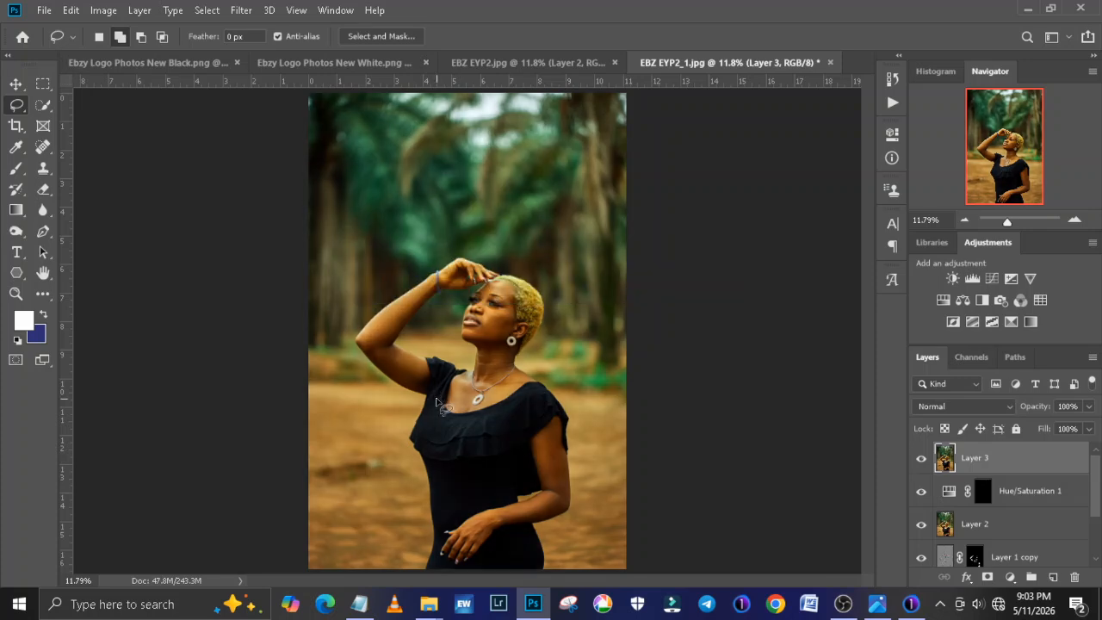
Examine the Camera Raw grade on the face and arms up close and across the whole portrait.
{"action": "key", "text": "ctrl+plus"}
{"action": "key", "text": "ctrl+plus"}
{"action": "key", "text": "ctrl+plus"}
{"action": "key", "text": "ctrl+plus"}
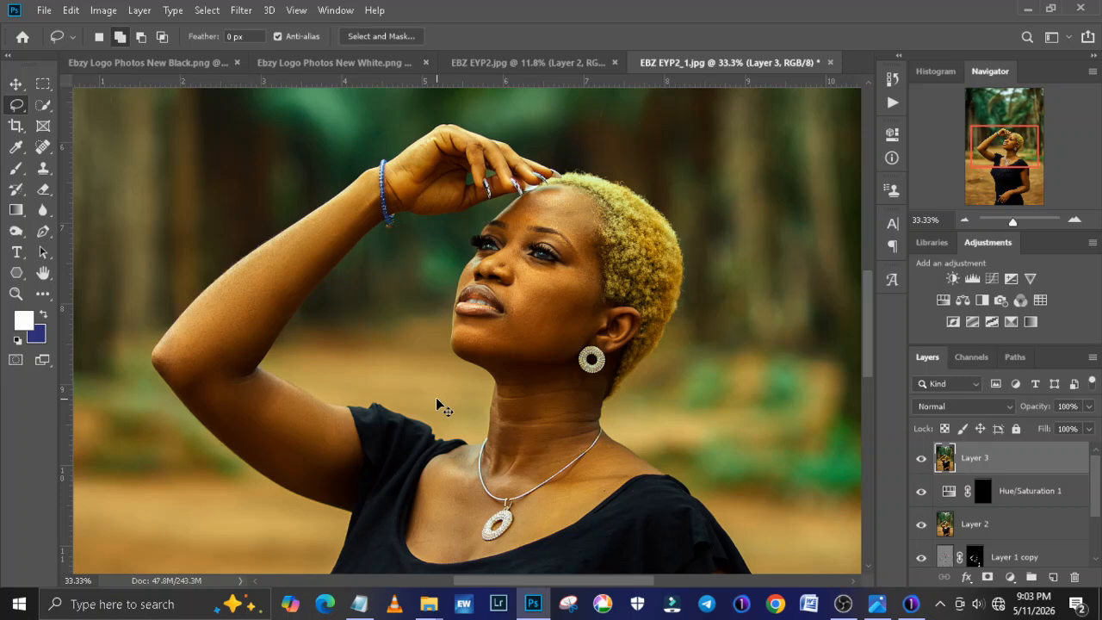
{"action": "key", "text": "ctrl+minus"}
{"action": "key", "text": "ctrl+minus"}
{"action": "key", "text": "ctrl+minus"}
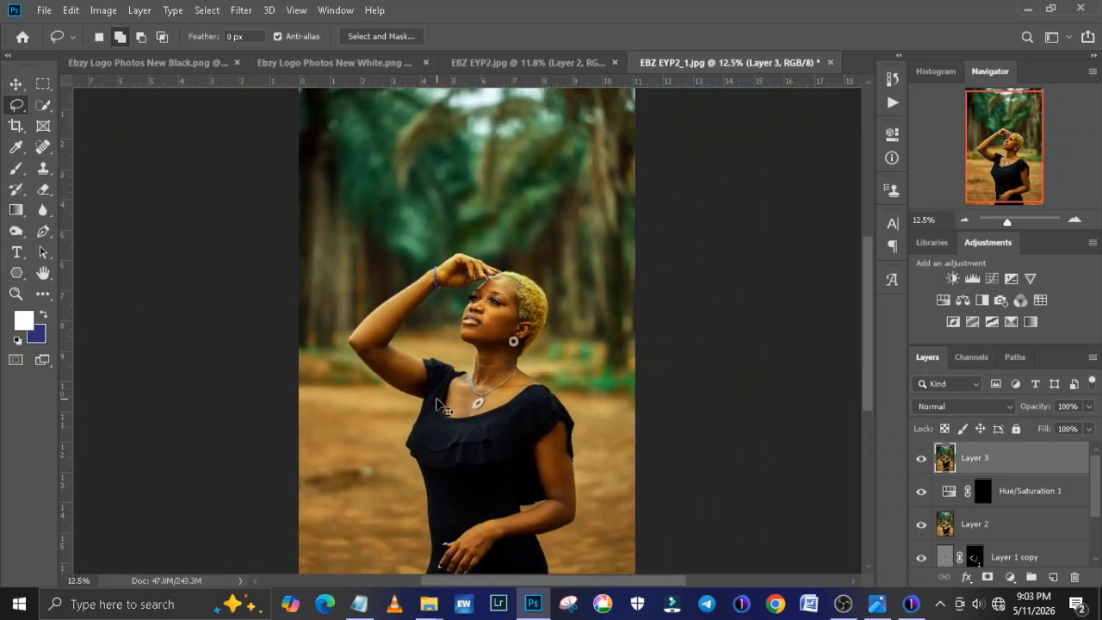
{"action": "key", "text": "ctrl+minus"}
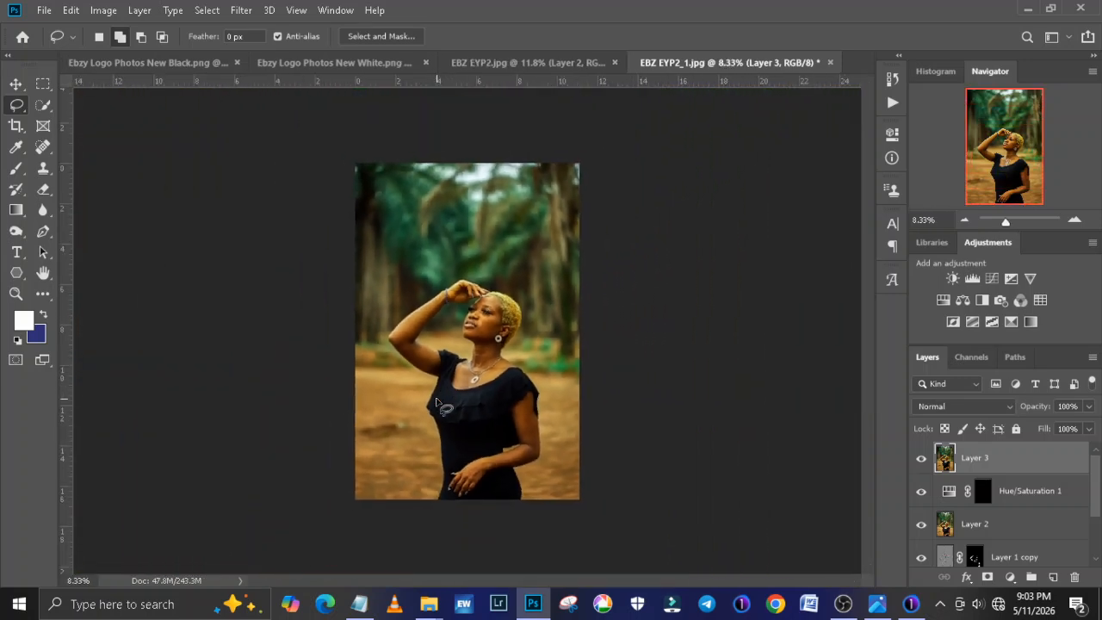
{"action": "key", "text": "ctrl+plus"}
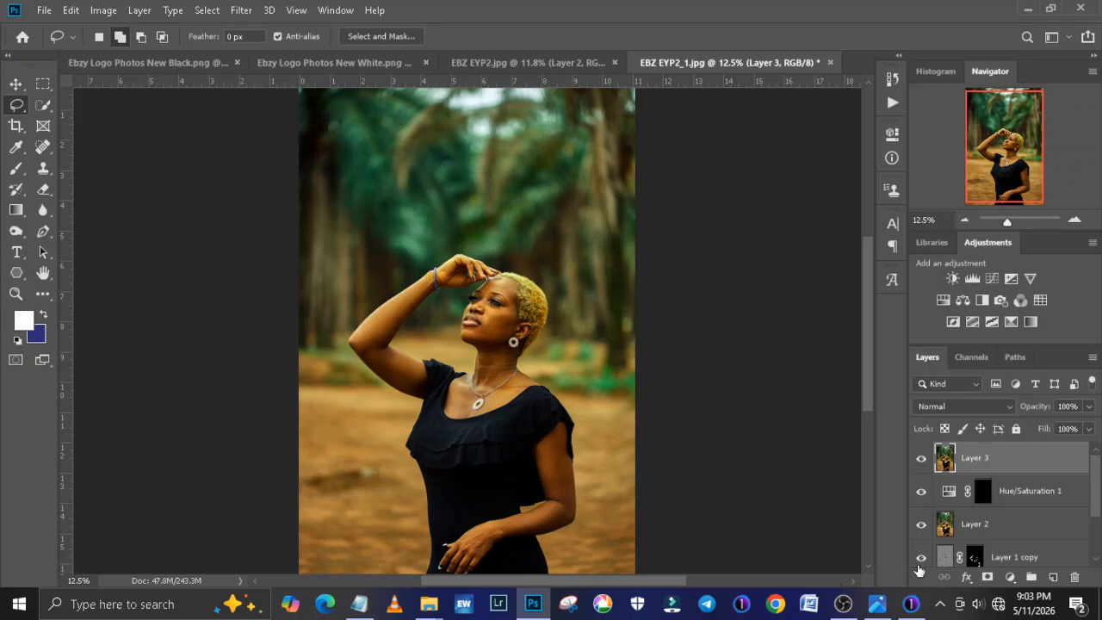
Add a Vibrance adjustment layer above Layer 3 with vibrance -11 and saturation -15.
{"action": "left_click", "coordinate": [1012, 577]}
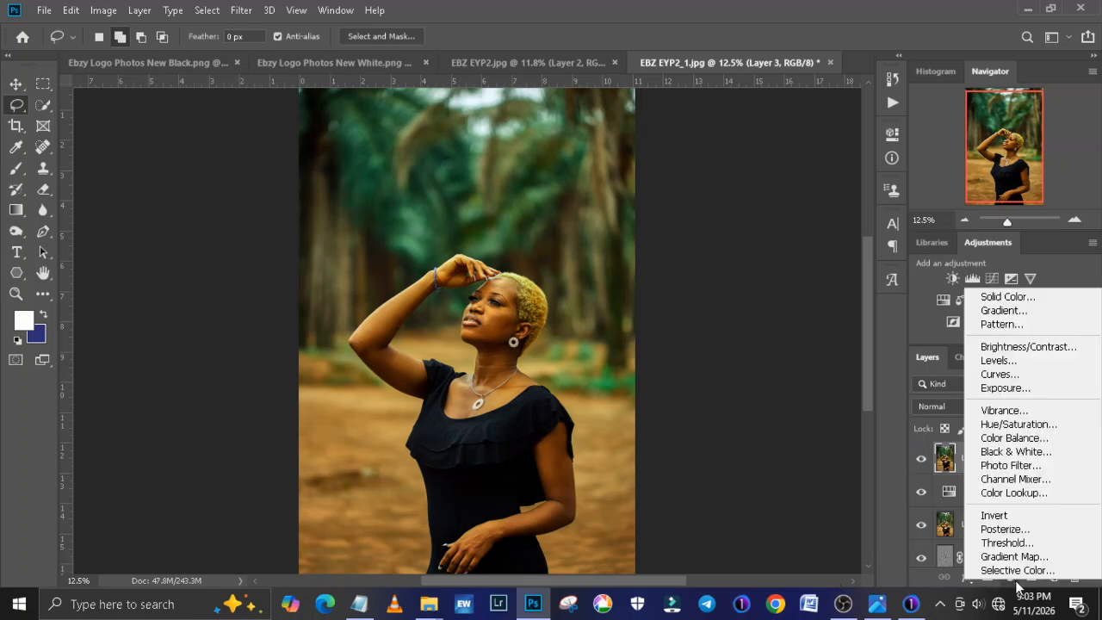
{"action": "left_click", "coordinate": [999, 411]}
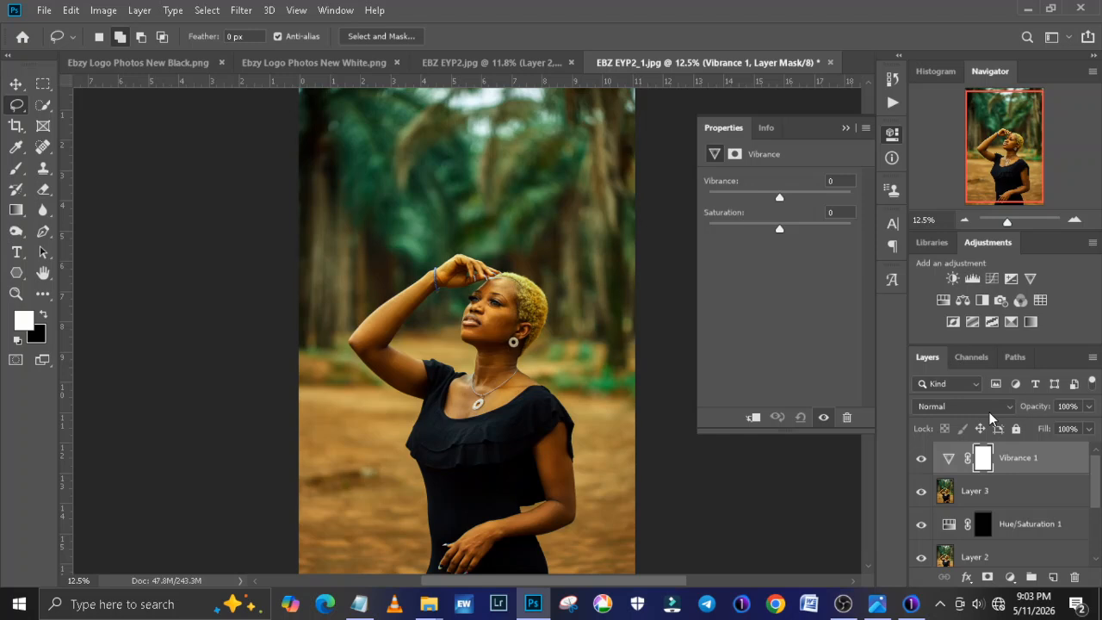
{"action": "left_click_drag", "start_coordinate": [782, 199], "coordinate": [772, 196]}
{"action": "left_click", "coordinate": [837, 215]}
{"action": "type", "text": "-15"}
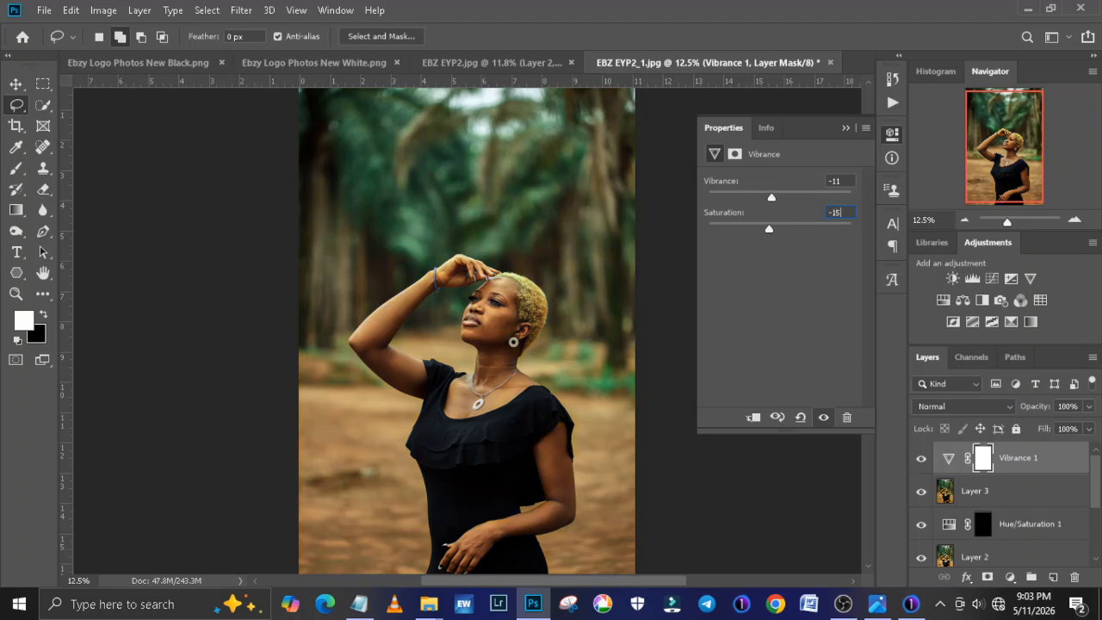
{"action": "left_click", "coordinate": [847, 127]}
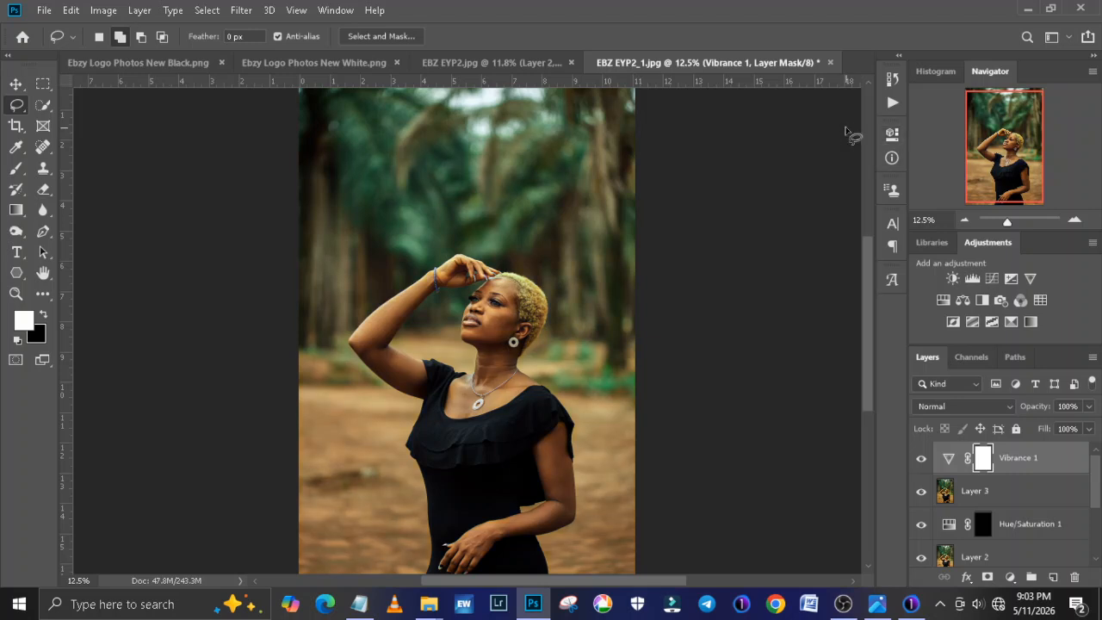
Switch to the Move tool and check the toned-down colors up close and across the full portrait.
{"action": "left_click", "coordinate": [12, 85]}
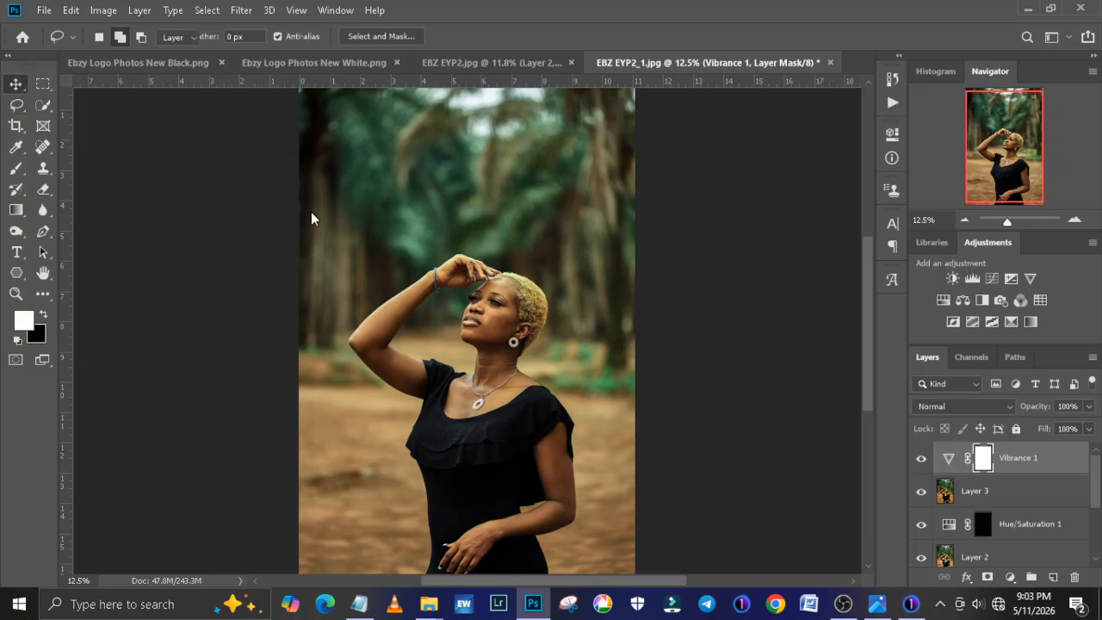
{"action": "key", "text": "ctrl+plus"}
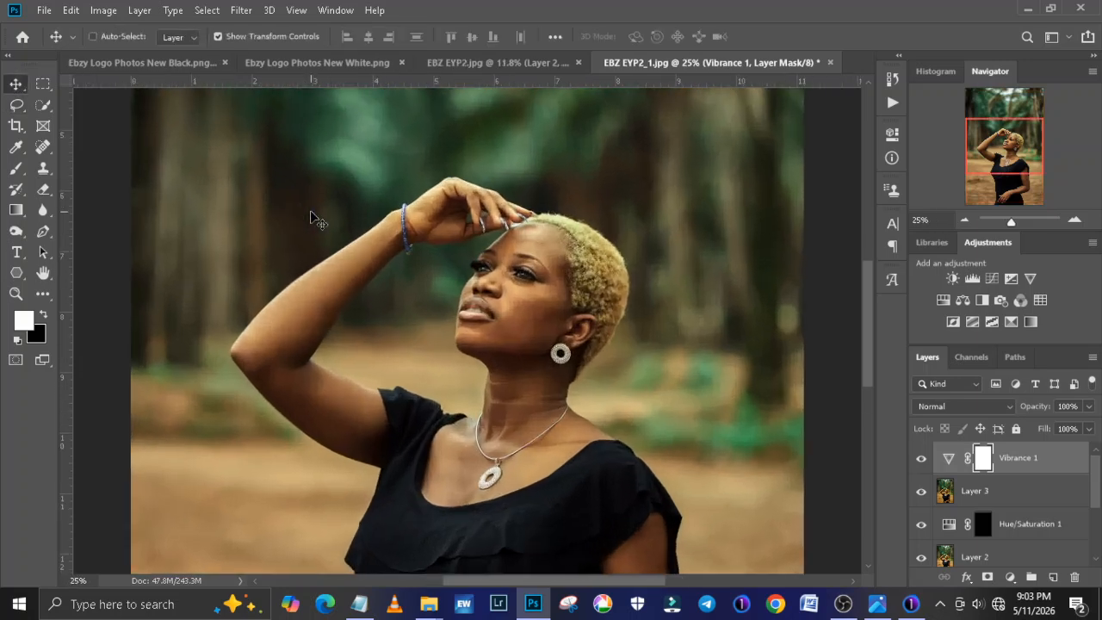
{"action": "key", "text": "ctrl+minus"}
{"action": "key", "text": "ctrl+minus"}
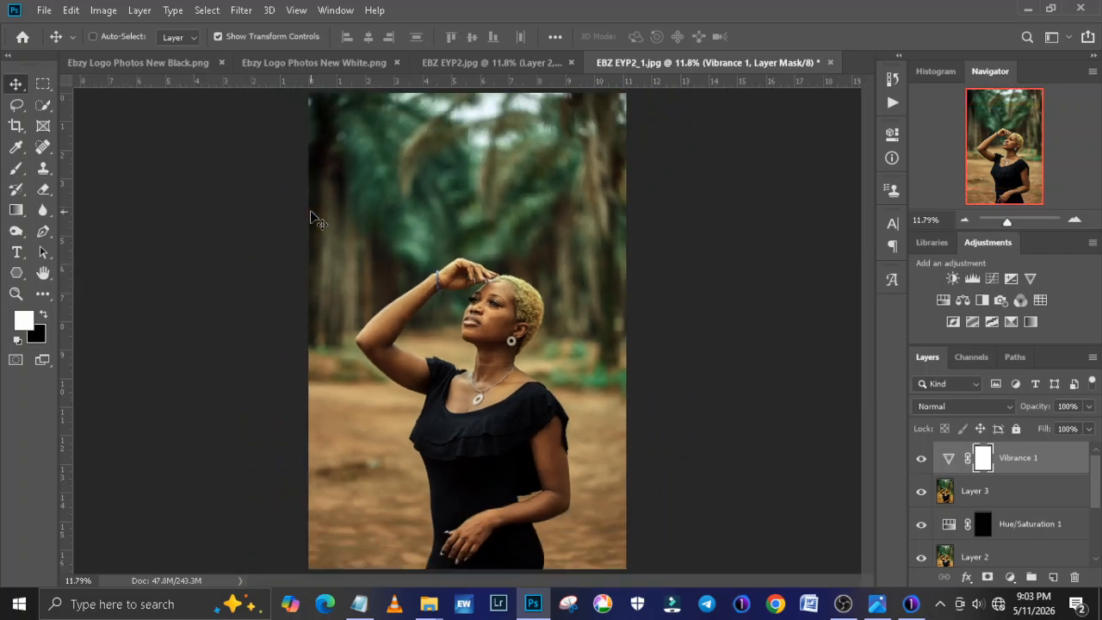
Stamp all visible layers into a new layer on top and open the Imagenomic Portraiture filter on it.
{"action": "key", "text": "ctrl"}
{"action": "key", "text": "ctrl+shift+alt+e"}
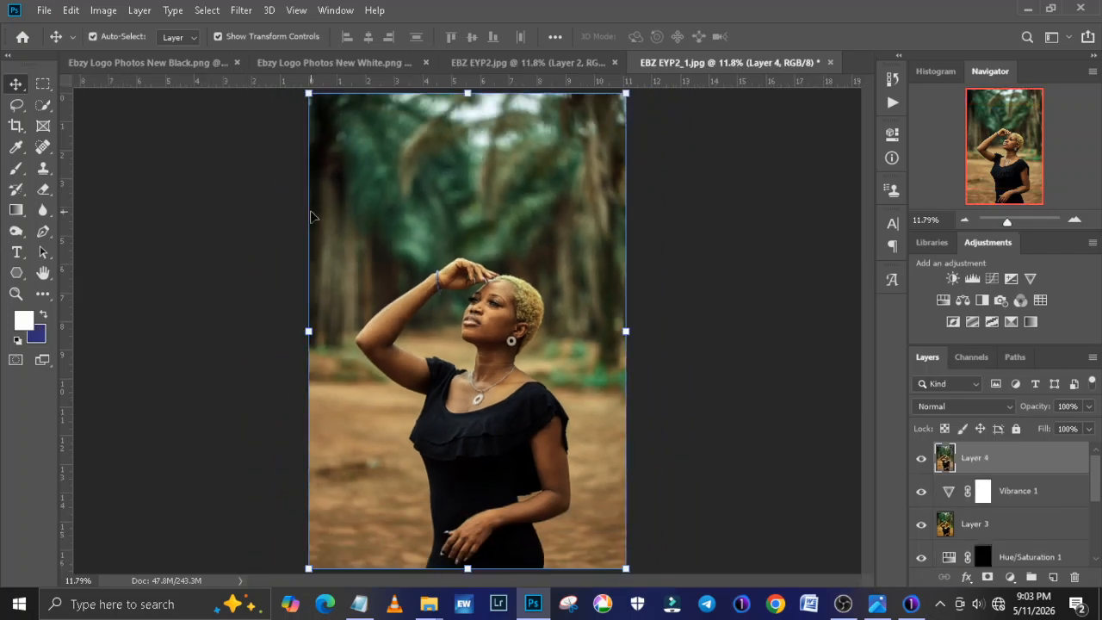
{"action": "left_click", "coordinate": [243, 14]}
{"action": "mouse_move", "coordinate": [397, 358]}
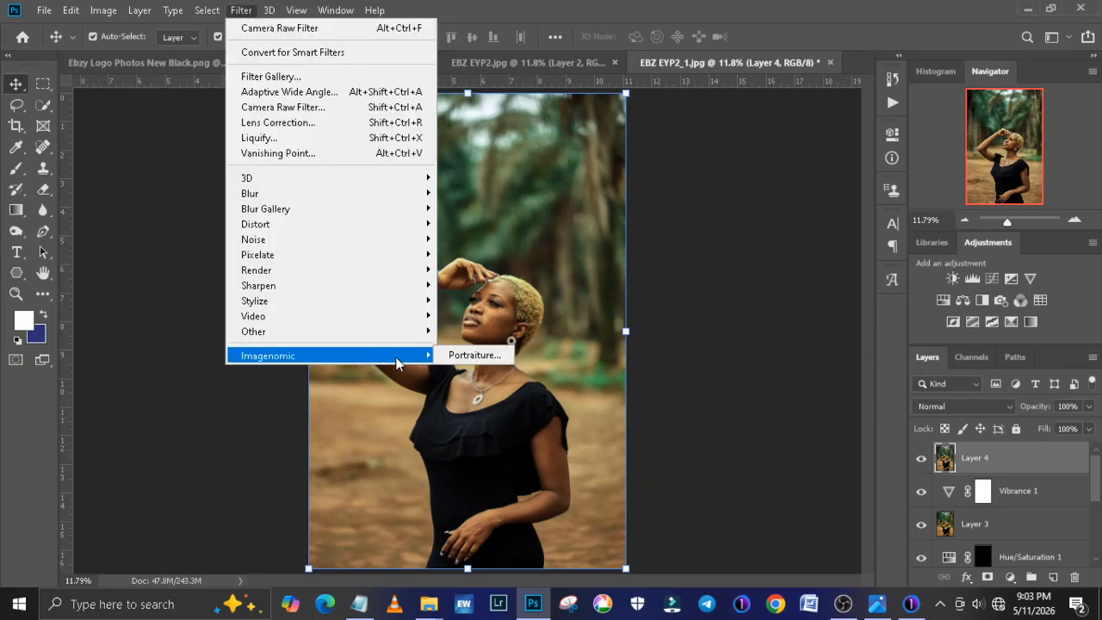
{"action": "left_click", "coordinate": [442, 354]}
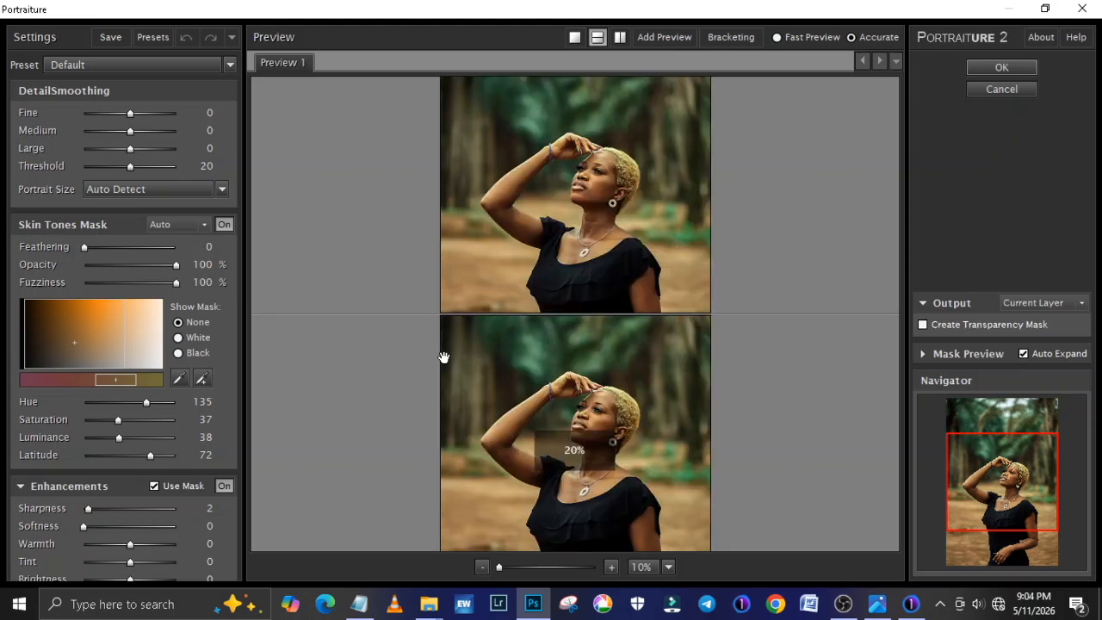
Try the Enhance: Glamour preset in Portraiture and compare the before and after previews.
{"action": "left_click", "coordinate": [229, 67]}
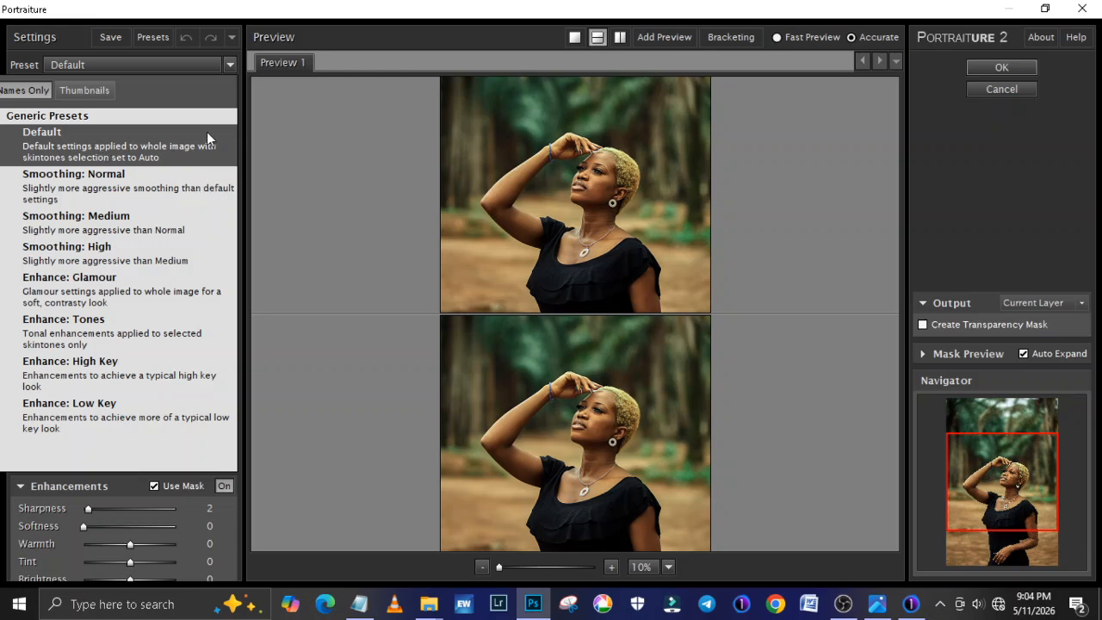
{"action": "left_click", "coordinate": [112, 298]}
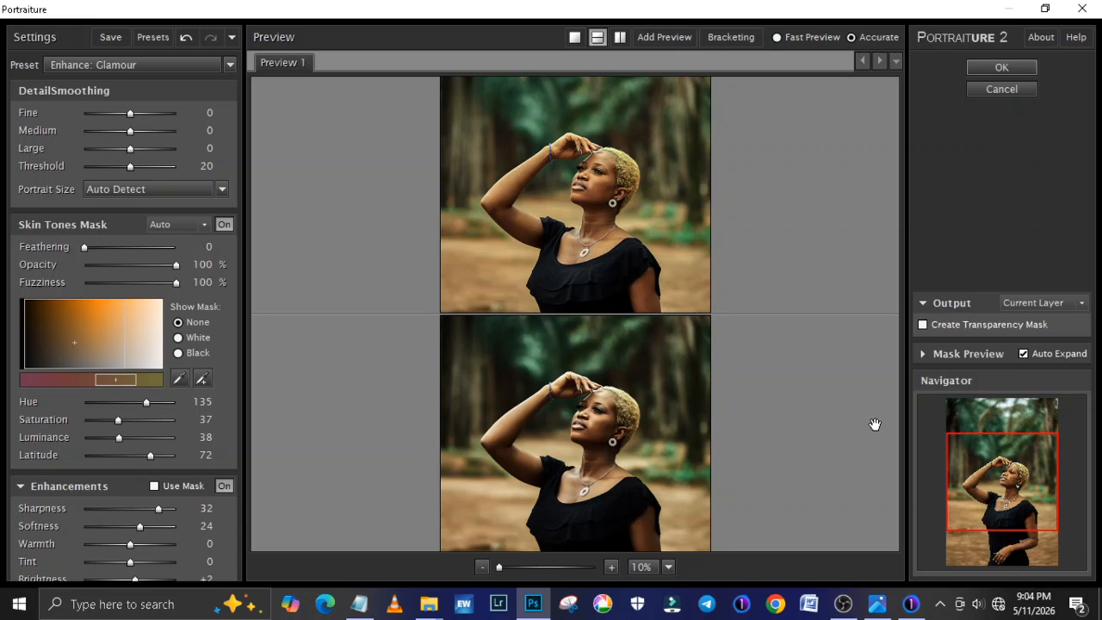
{"action": "mouse_move", "coordinate": [998, 497]}
{"action": "left_mouse_down"}
{"action": "mouse_move", "coordinate": [1001, 509]}
{"action": "mouse_move", "coordinate": [1002, 484]}
{"action": "left_mouse_up"}
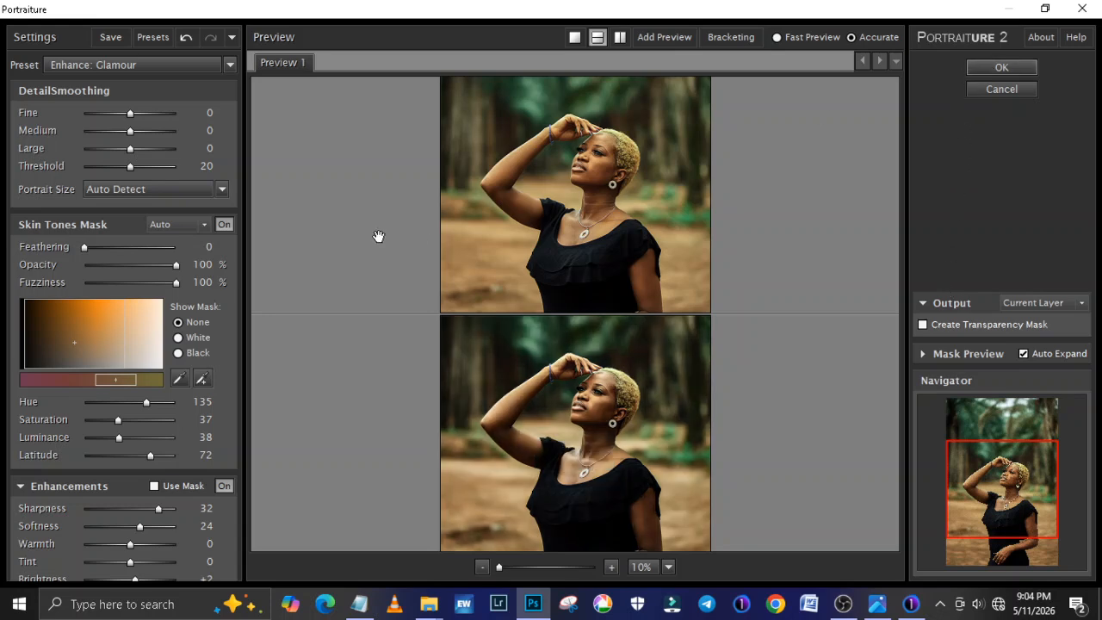
Choose the Default preset in Portraiture and apply the skin smoothing to Layer 4.
{"action": "left_click", "coordinate": [159, 63]}
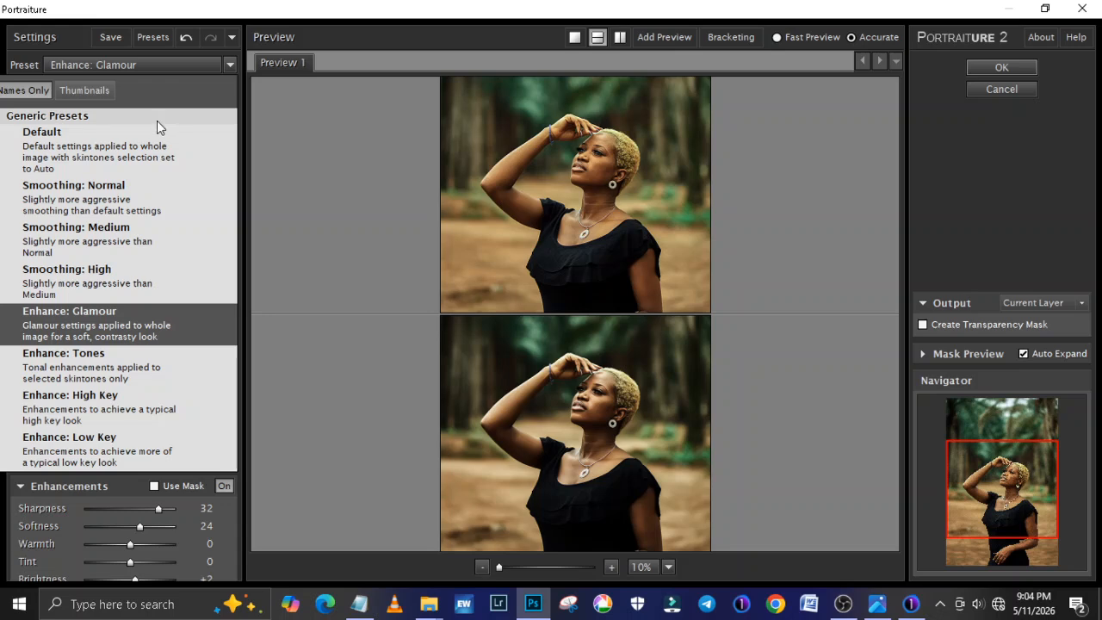
{"action": "left_click", "coordinate": [143, 161]}
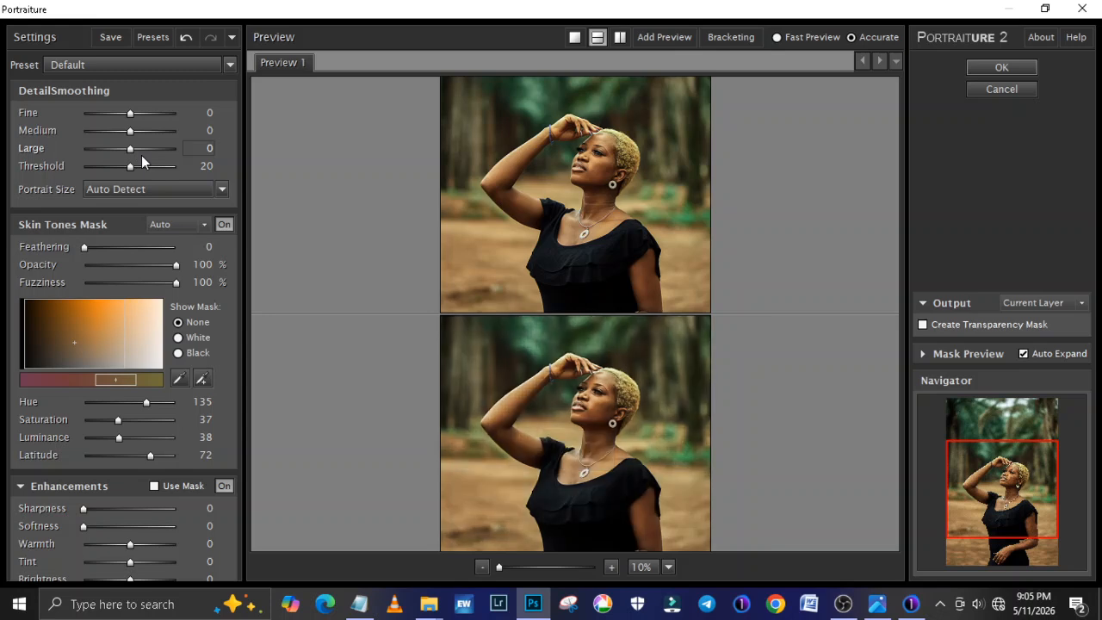
{"action": "left_click", "coordinate": [999, 67]}
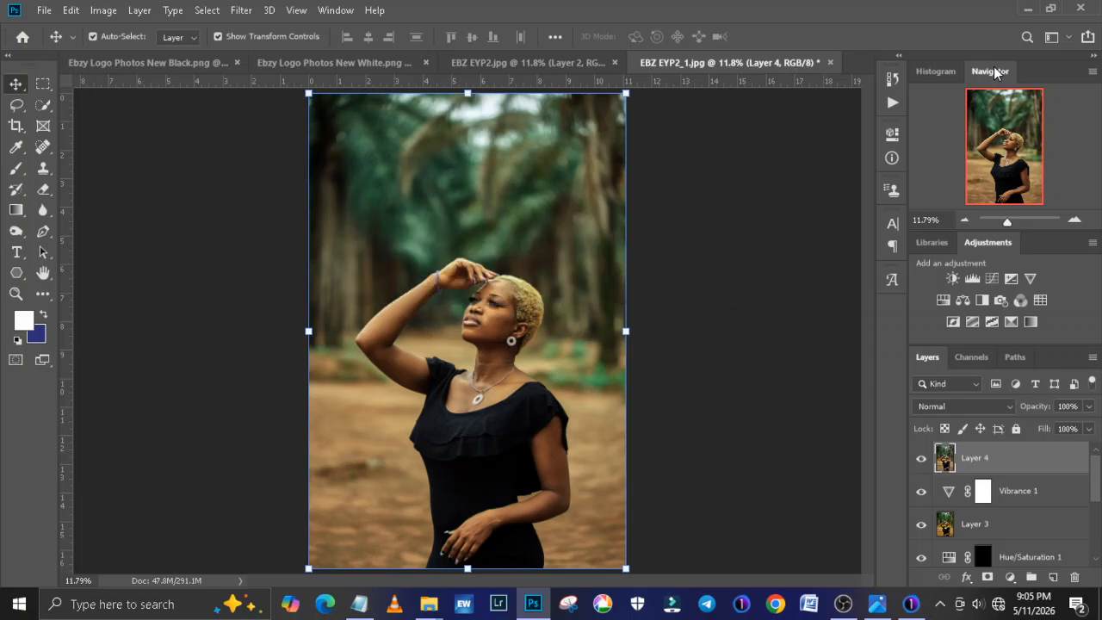
Examine the smoothed skin on the face and arm up close and across the full portrait.
{"action": "key", "text": "ctrl+plus"}
{"action": "key", "text": "ctrl+plus"}
{"action": "key", "text": "ctrl+plus"}
{"action": "key", "text": "ctrl+plus"}
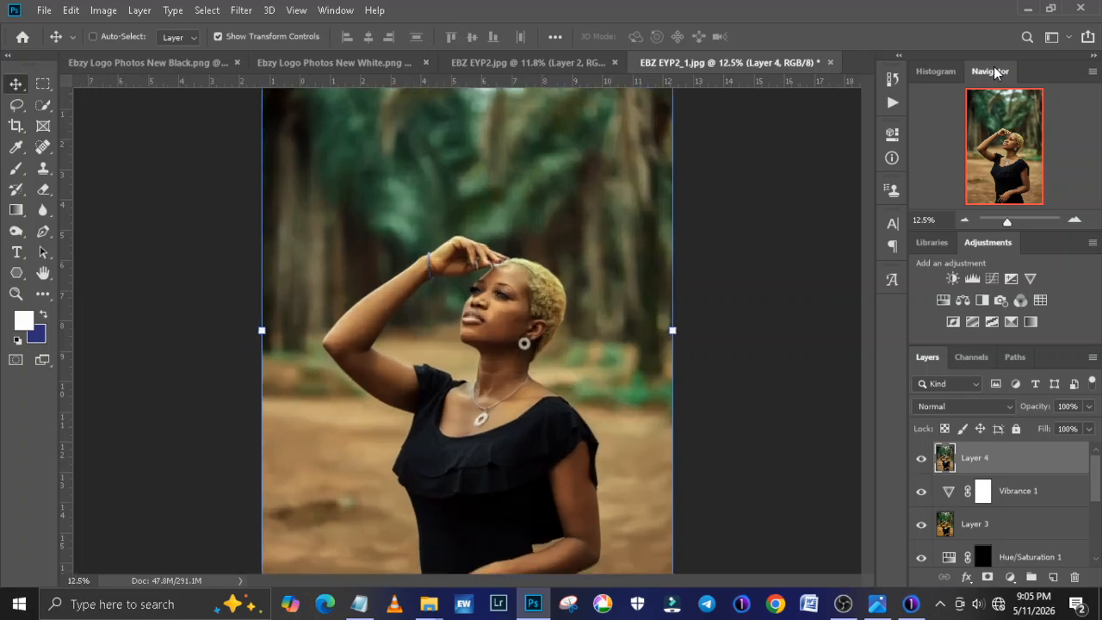
{"action": "key", "text": "ctrl+plus"}
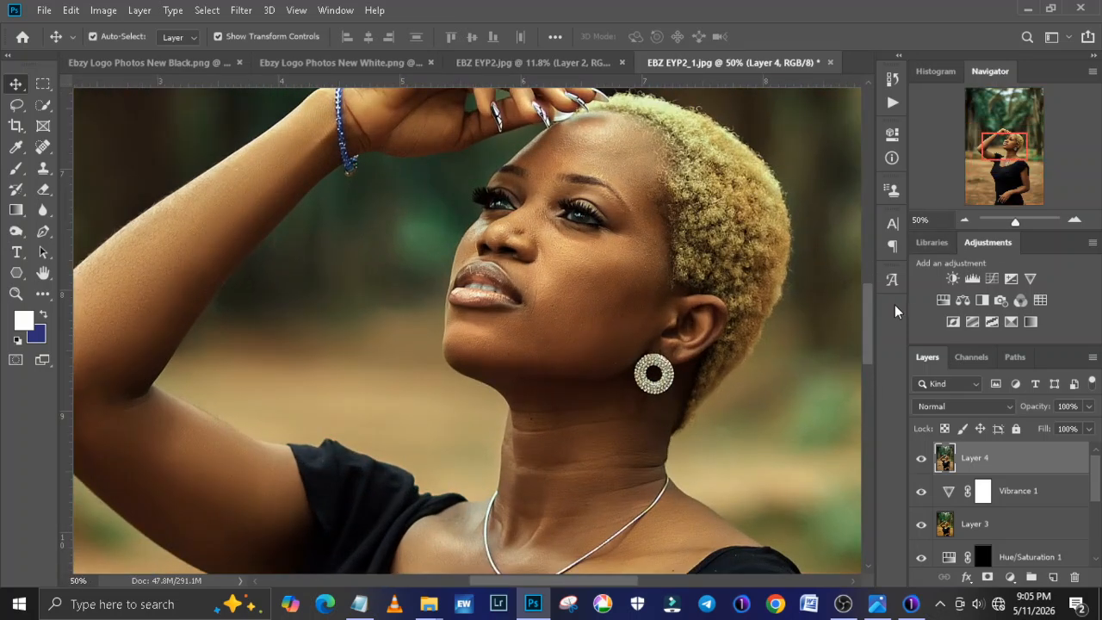
{"action": "key", "text": "ctrl+0"}
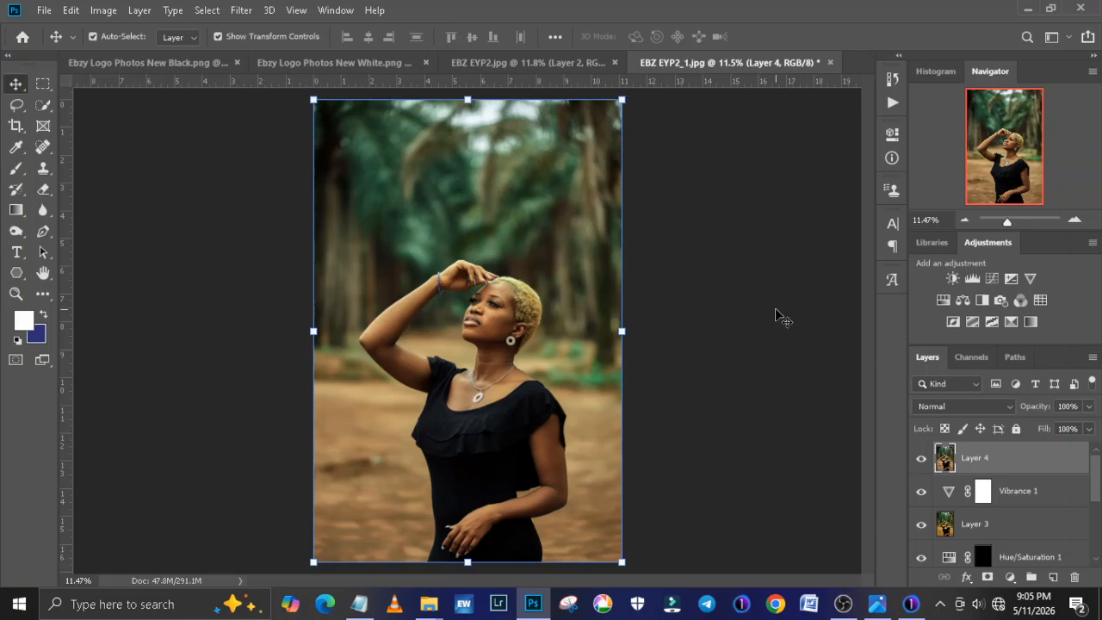
Copy the black Ebzy Photography logo from its own document into the EBZ EYP2_1.jpg portrait.
{"action": "left_click", "coordinate": [359, 63]}
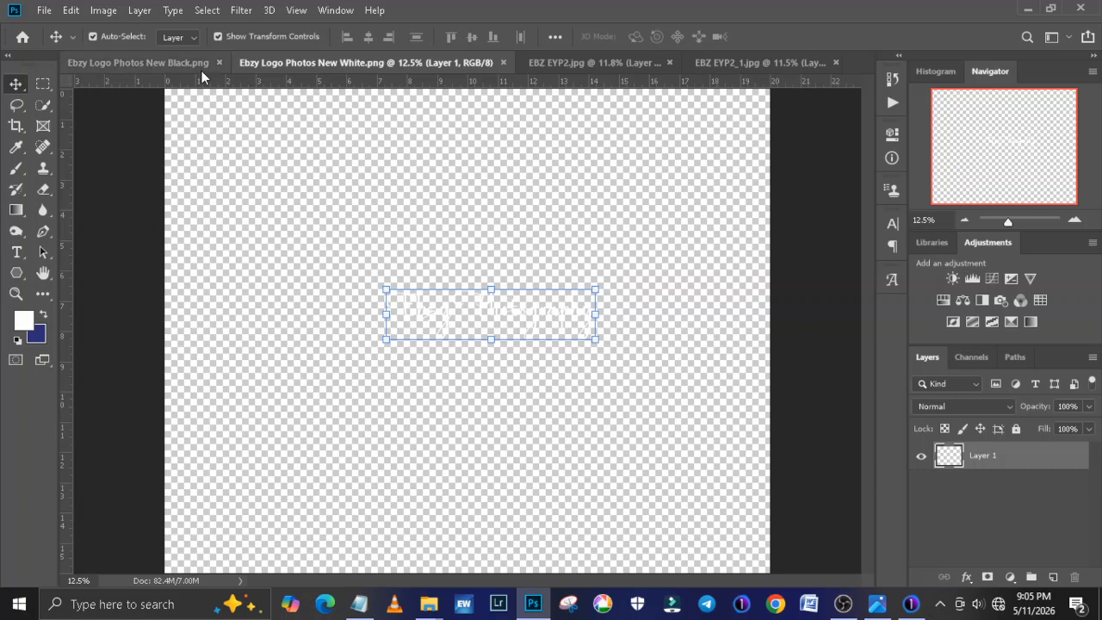
{"action": "key", "text": "ctrl+shift+Tab"}
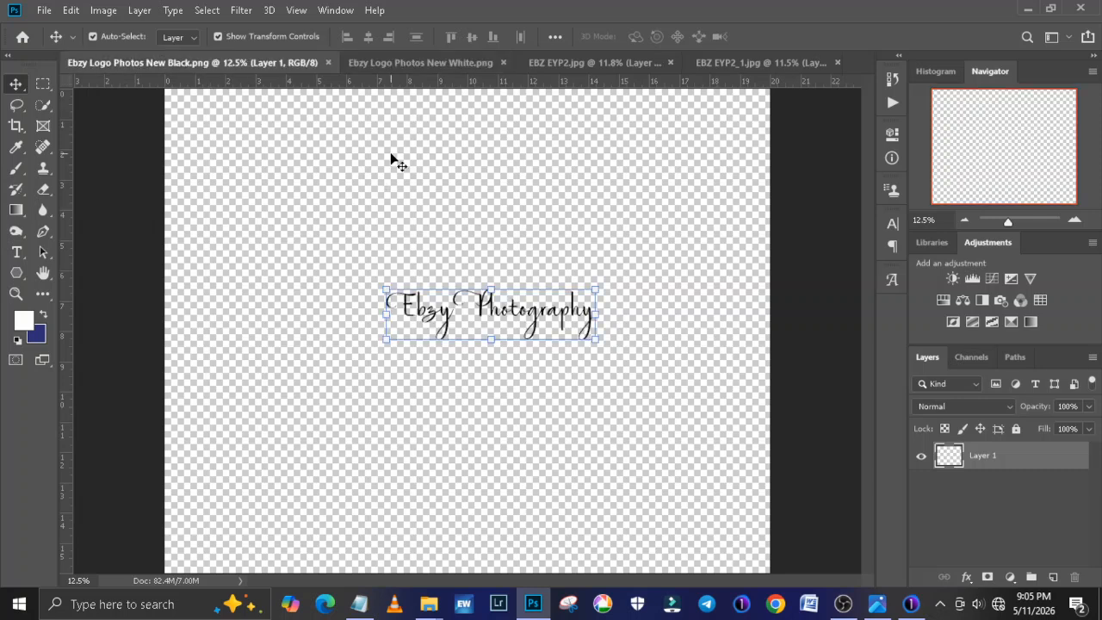
{"action": "left_click_drag", "start_coordinate": [461, 200], "coordinate": [411, 226]}
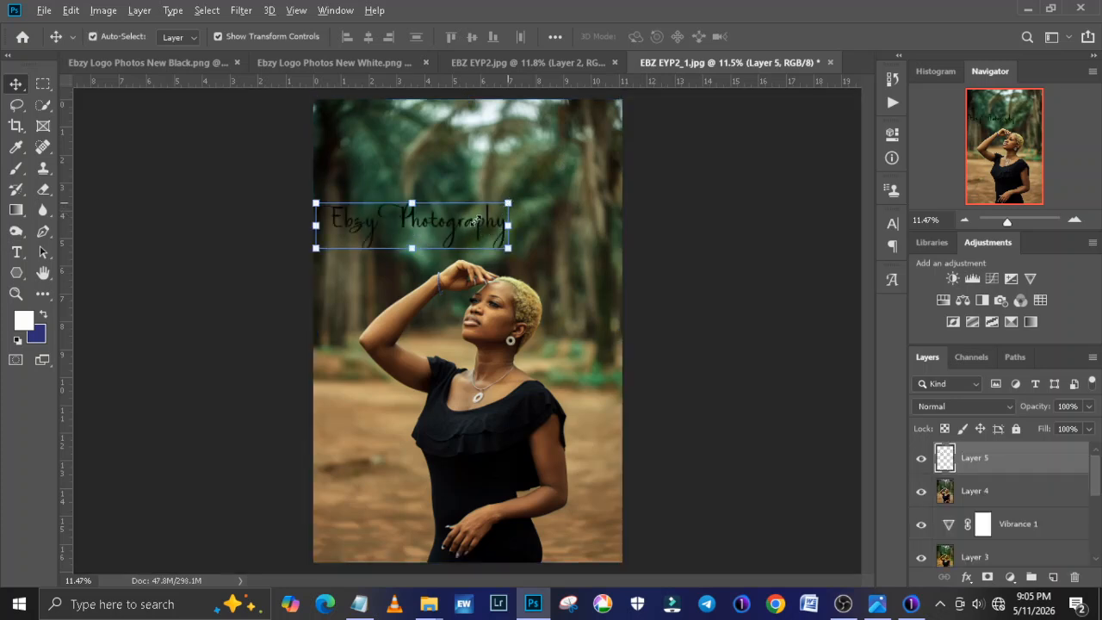
Scale the logo to about 17% and place it on the sandy ground beside the woman's dress.
{"action": "left_click_drag", "start_coordinate": [508, 204], "coordinate": [429, 222]}
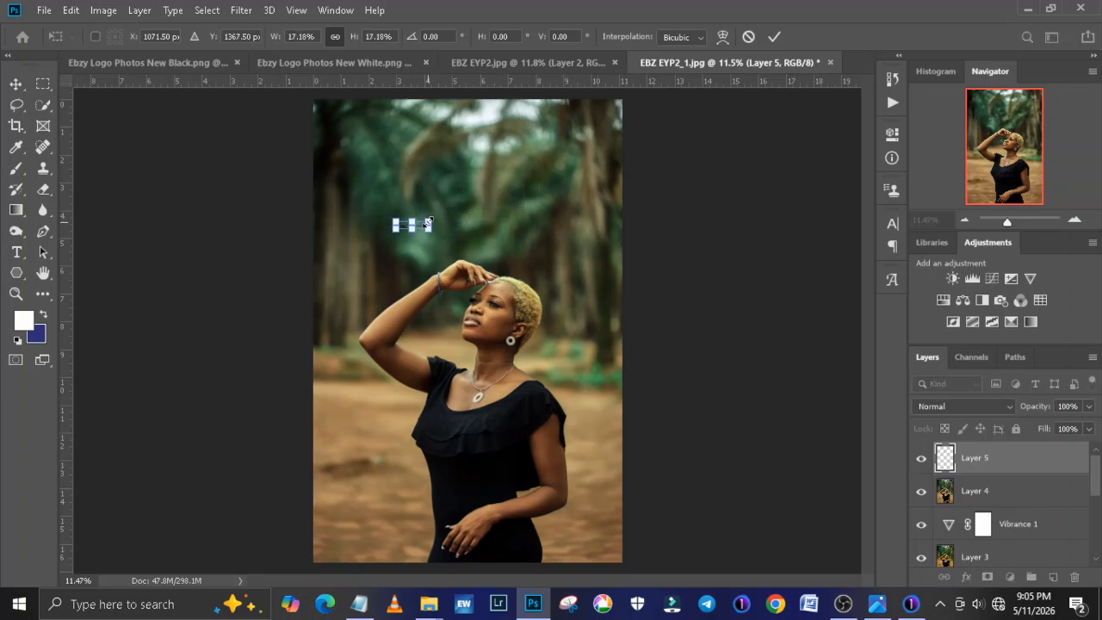
{"action": "key", "text": "Return"}
{"action": "key", "text": "ctrl"}
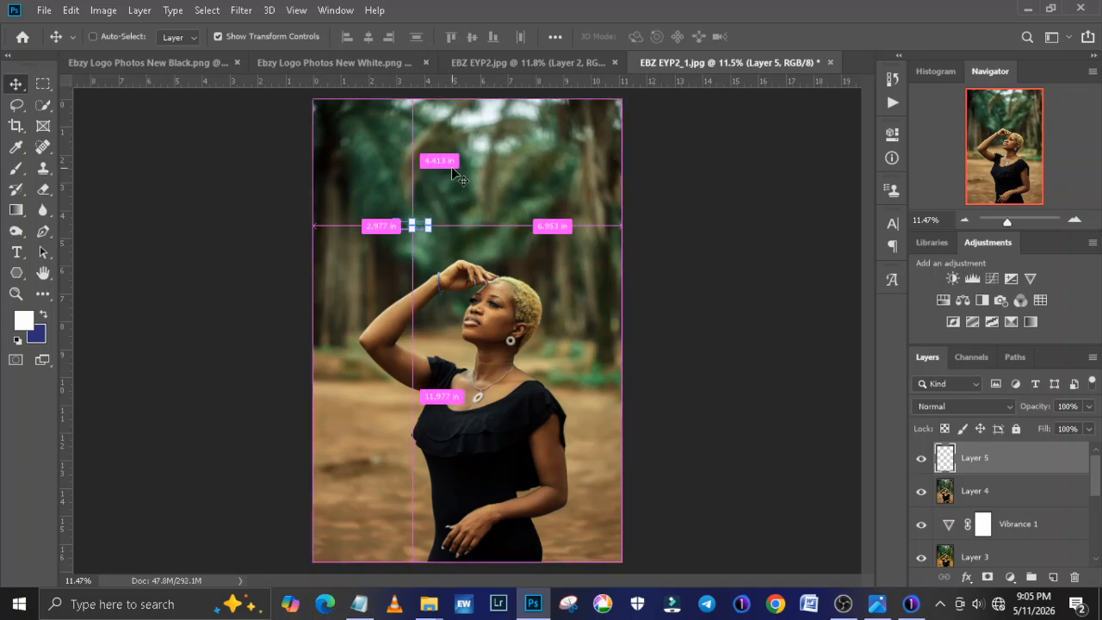
{"action": "left_click_drag", "start_coordinate": [401, 273], "coordinate": [401, 286]}
{"action": "mouse_move", "coordinate": [386, 363]}
{"action": "left_mouse_down"}
{"action": "mouse_move", "coordinate": [388, 399]}
{"action": "mouse_move", "coordinate": [431, 382]}
{"action": "mouse_move", "coordinate": [408, 396]}
{"action": "mouse_move", "coordinate": [402, 386]}
{"action": "left_mouse_up"}
{"action": "left_click", "coordinate": [363, 399], "text": "ctrl"}
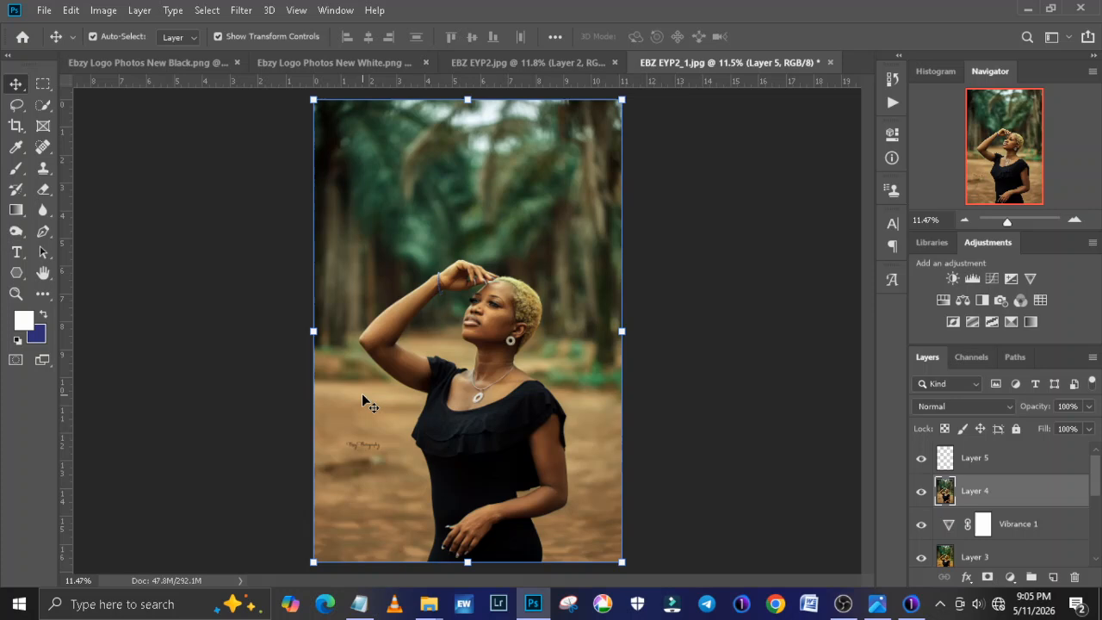
Add the text "RETOUCHED BY" in black Myriad Pro Bold on the sandy ground above the logo.
{"action": "left_click", "coordinate": [17, 255]}
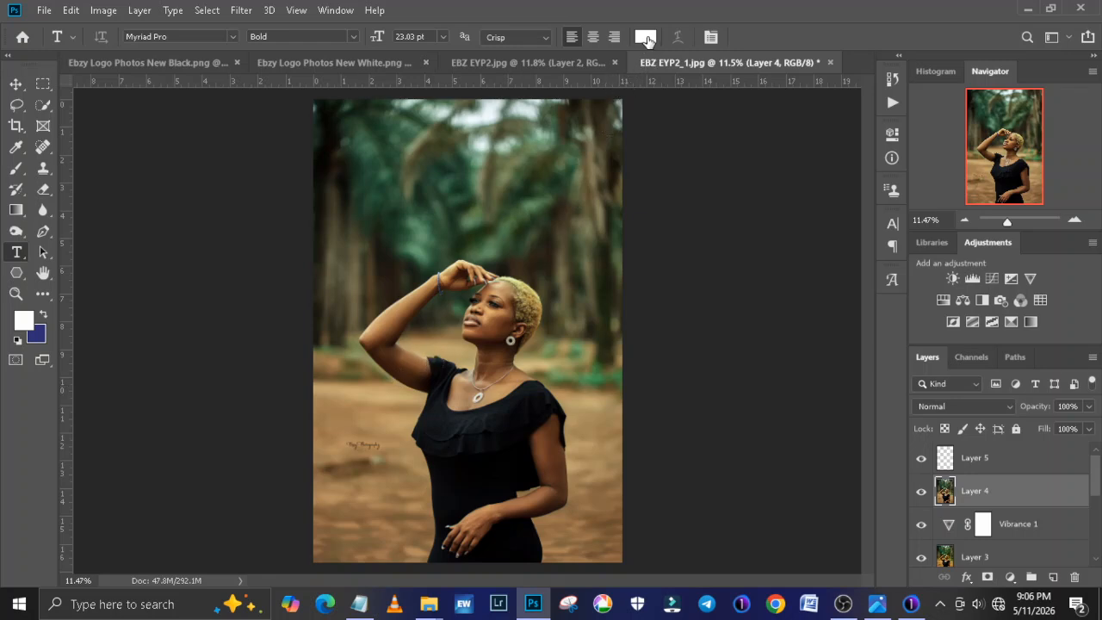
{"action": "left_click", "coordinate": [645, 36]}
{"action": "left_click", "coordinate": [678, 354]}
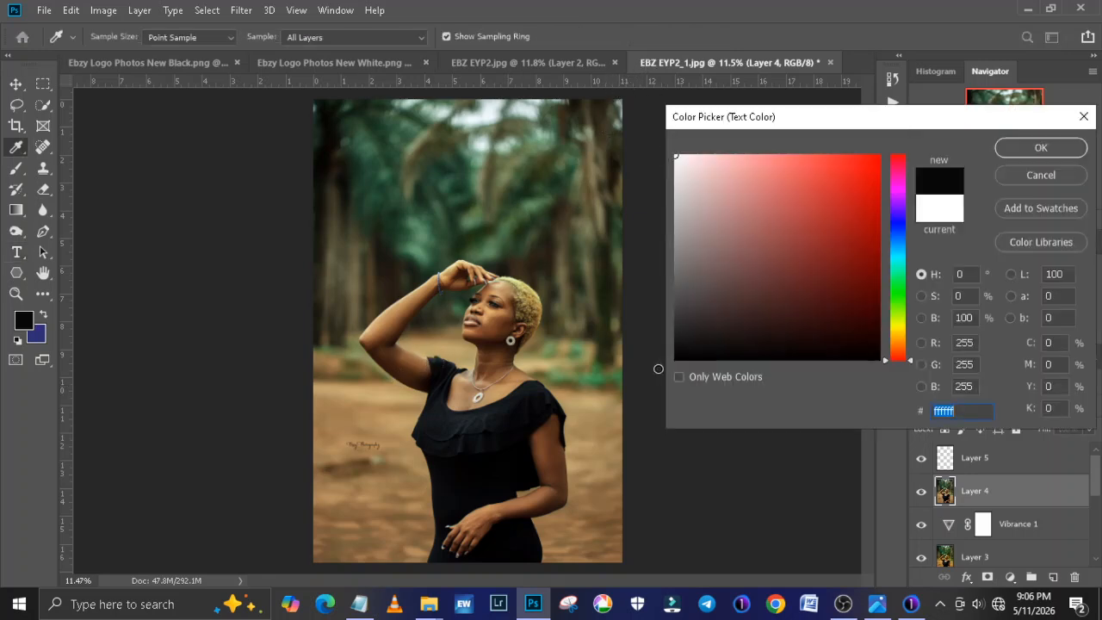
{"action": "left_click", "coordinate": [1041, 148]}
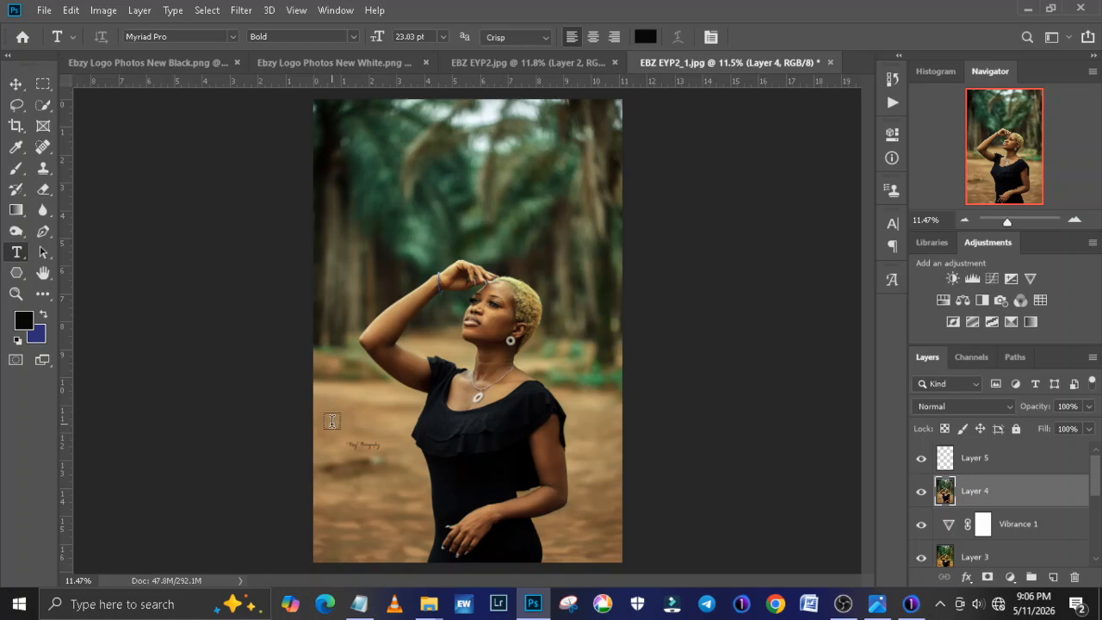
{"action": "left_click", "coordinate": [331, 421]}
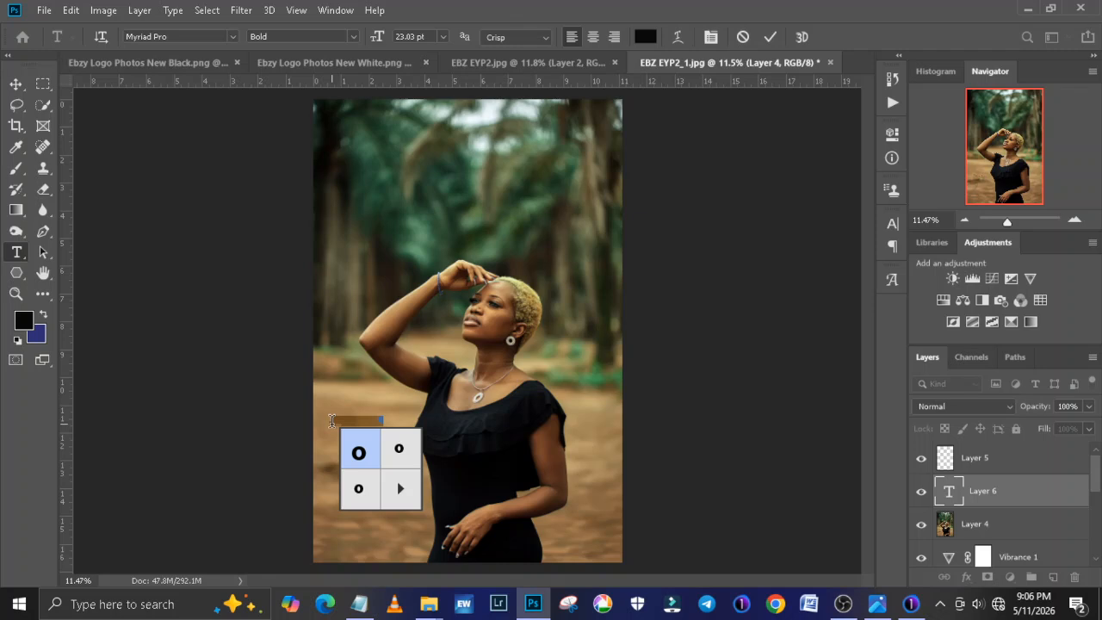
{"action": "type", "text": "BE"}
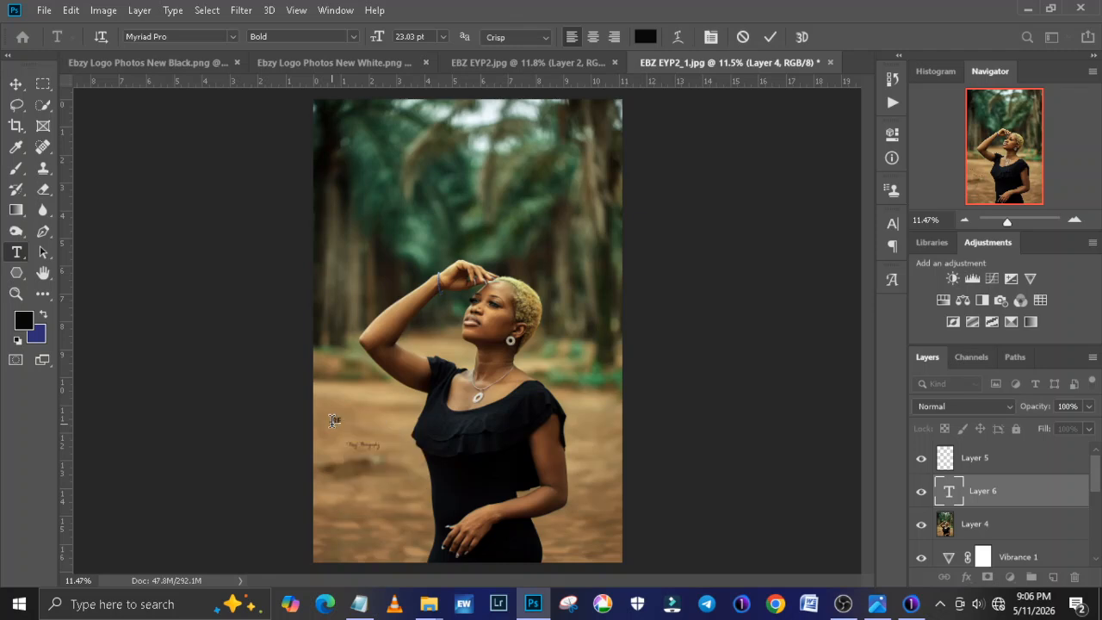
{"action": "type", "text": "TOUCHED BY"}
{"action": "left_click", "coordinate": [769, 40]}
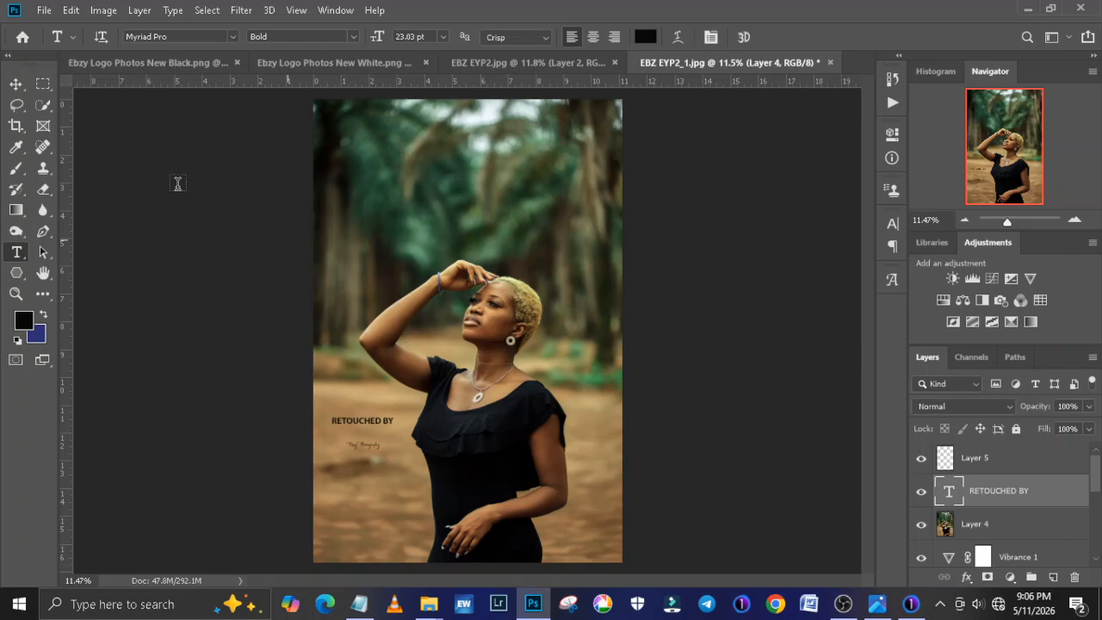
Scale the "RETOUCHED BY" text down to about 68%.
{"action": "key", "text": "v"}
{"action": "key", "text": "ctrl+plus"}
{"action": "key", "text": "ctrl+plus"}
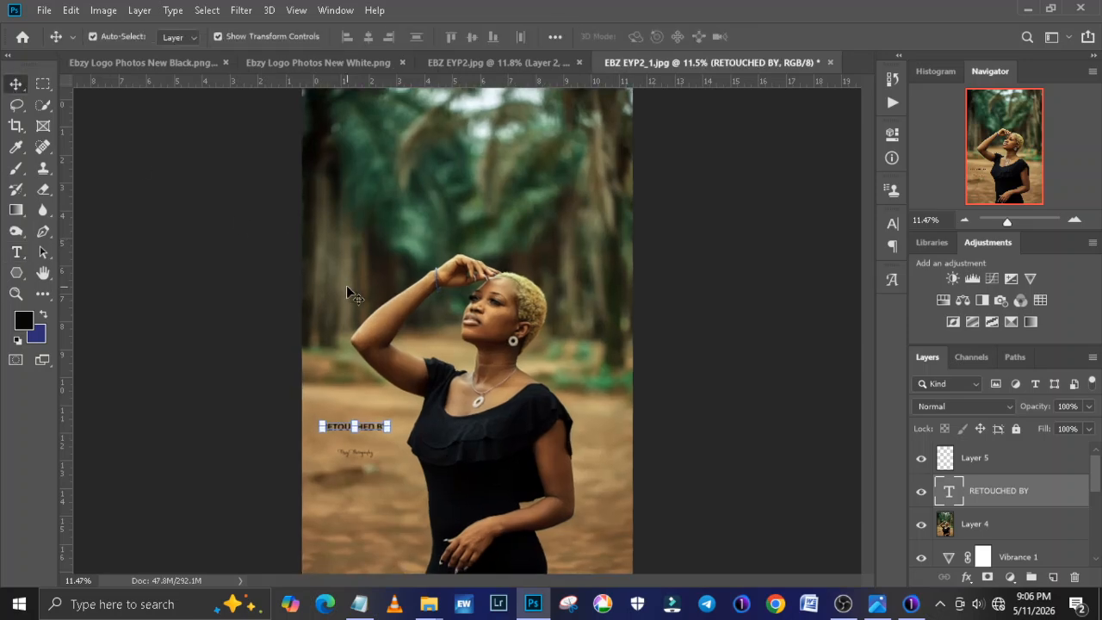
{"action": "key", "text": "ctrl+plus"}
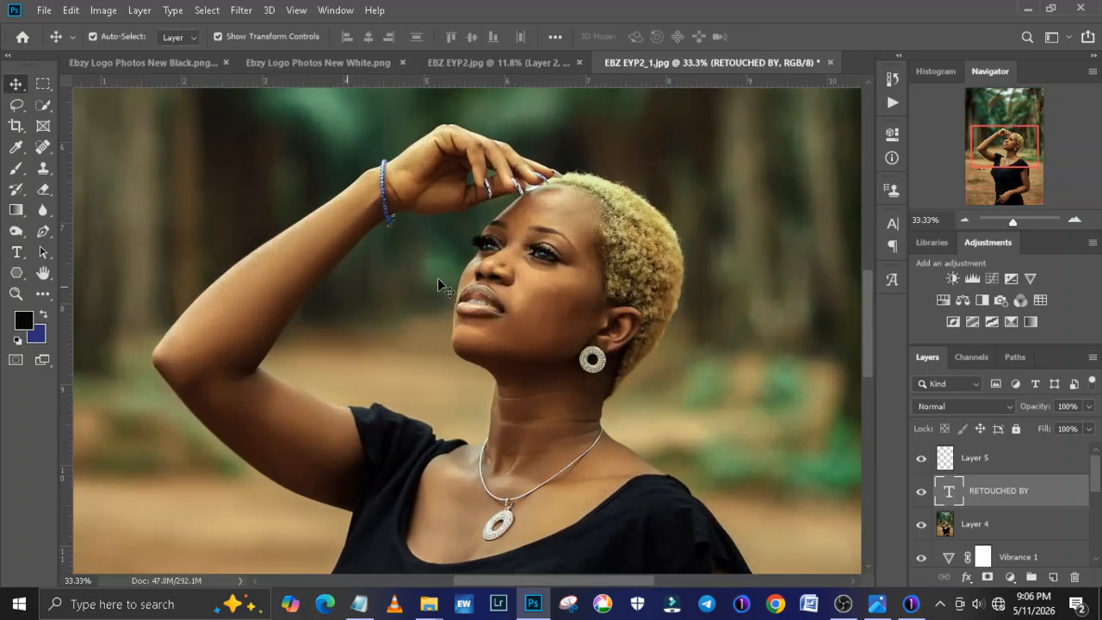
{"action": "left_click_drag", "start_coordinate": [866, 329], "coordinate": [873, 377]}
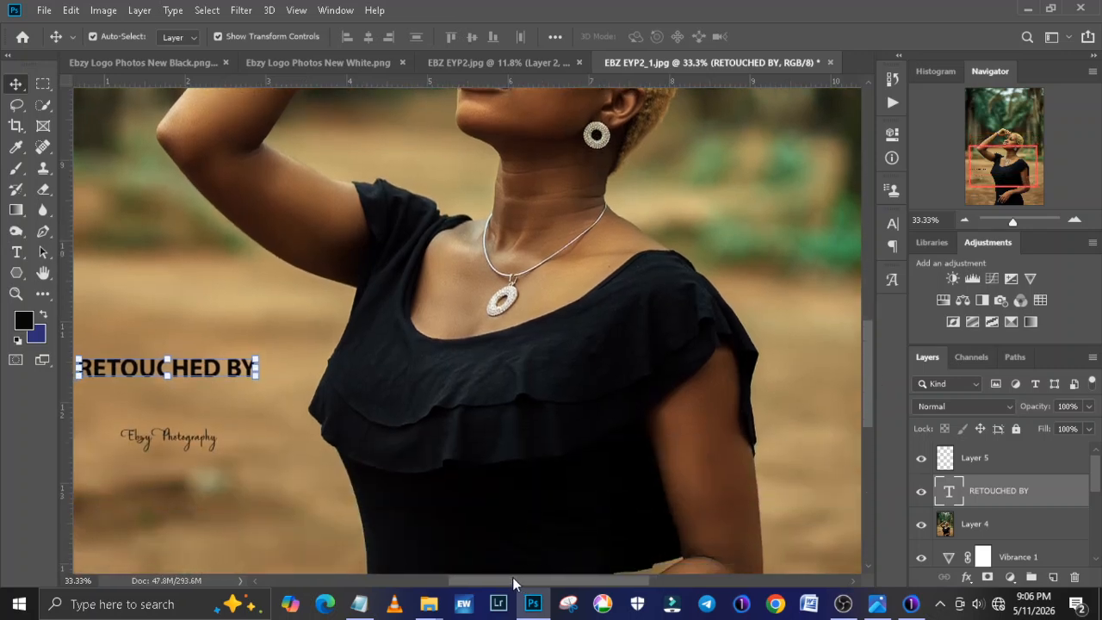
{"action": "left_click_drag", "start_coordinate": [516, 581], "coordinate": [491, 580]}
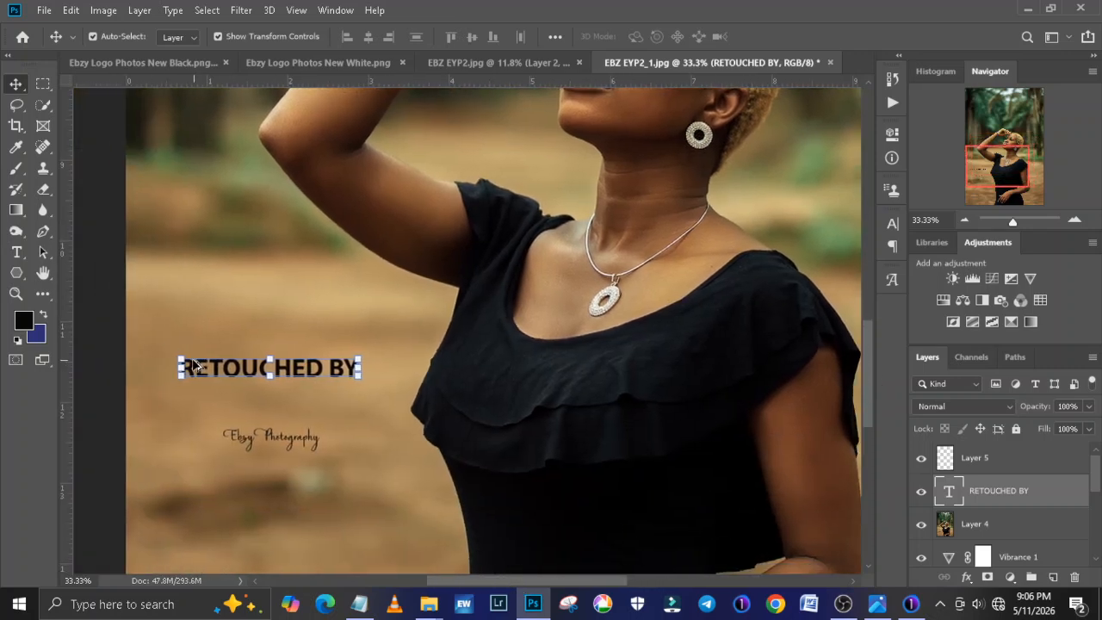
{"action": "left_click_drag", "start_coordinate": [181, 358], "coordinate": [240, 371]}
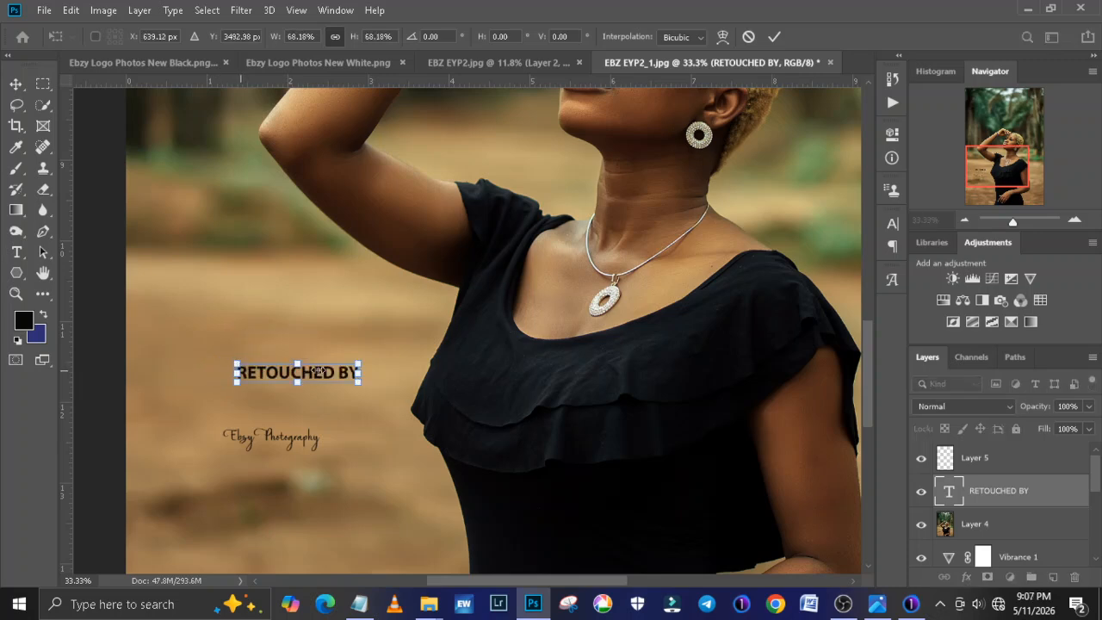
{"action": "key", "text": "Return"}
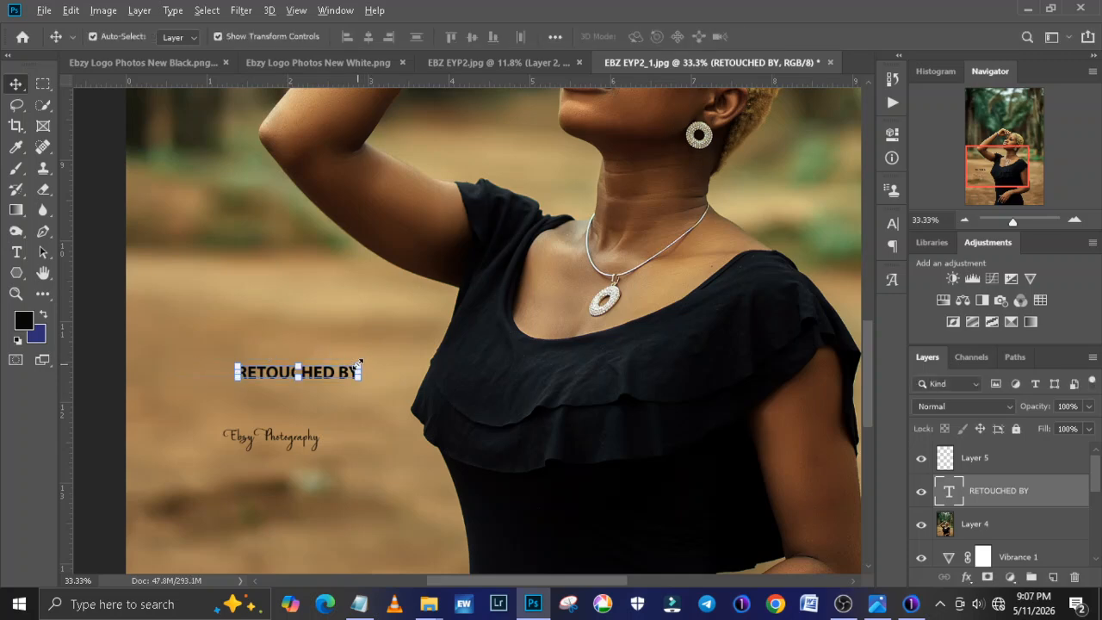
Shrink the "RETOUCHED BY" text further and center it directly above the Ebzy Photography logo.
{"action": "mouse_move", "coordinate": [359, 365]}
{"action": "left_mouse_down"}
{"action": "mouse_move", "coordinate": [330, 367]}
{"action": "mouse_move", "coordinate": [325, 342]}
{"action": "mouse_move", "coordinate": [313, 371]}
{"action": "mouse_move", "coordinate": [295, 387]}
{"action": "mouse_move", "coordinate": [293, 378]}
{"action": "left_mouse_up"}
{"action": "key", "text": "Return"}
{"action": "key", "text": "ctrl"}
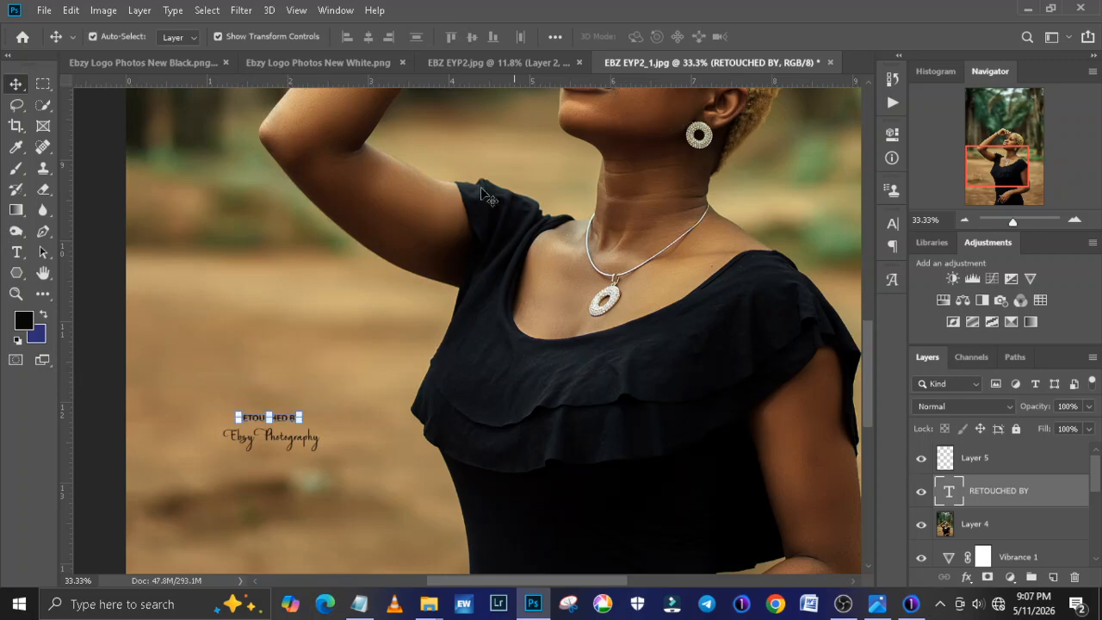
{"action": "left_click", "coordinate": [358, 277]}
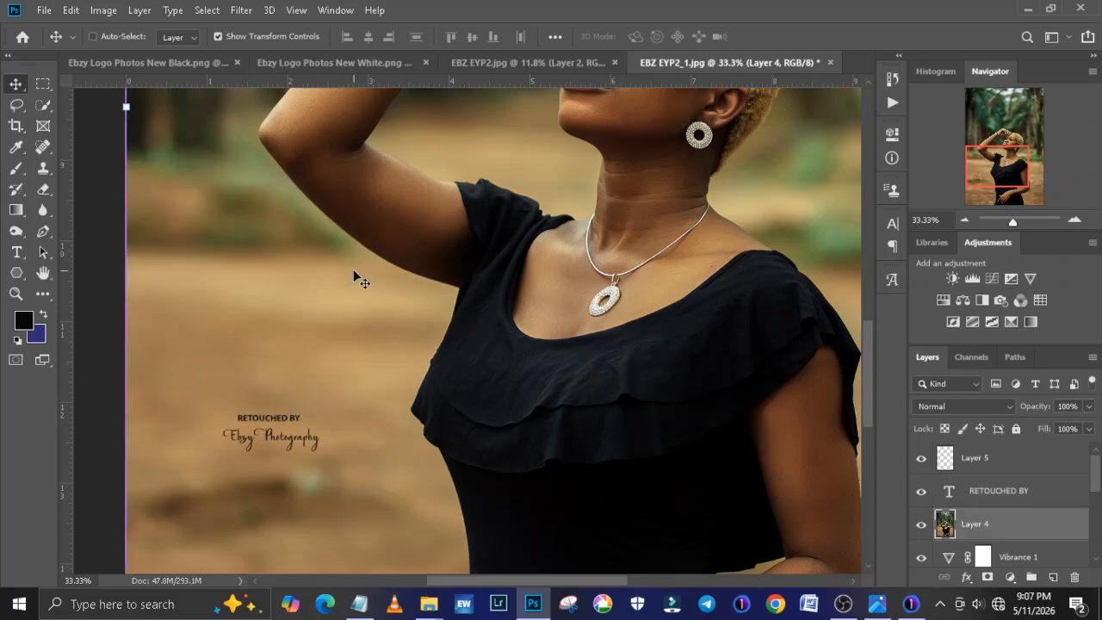
Save a copy of the finished portrait as a JPEG named EBZ EYP2_1B.jpg in the EBZYPHOTOGRAPHY folder.
{"action": "key", "text": "ctrl+0"}
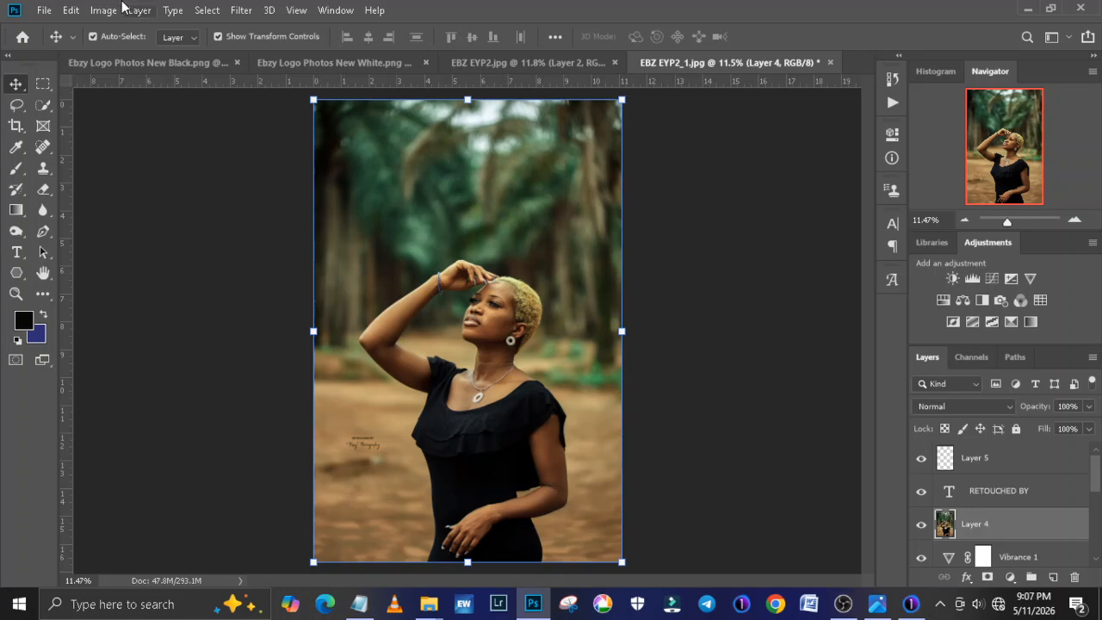
{"action": "left_click", "coordinate": [43, 11]}
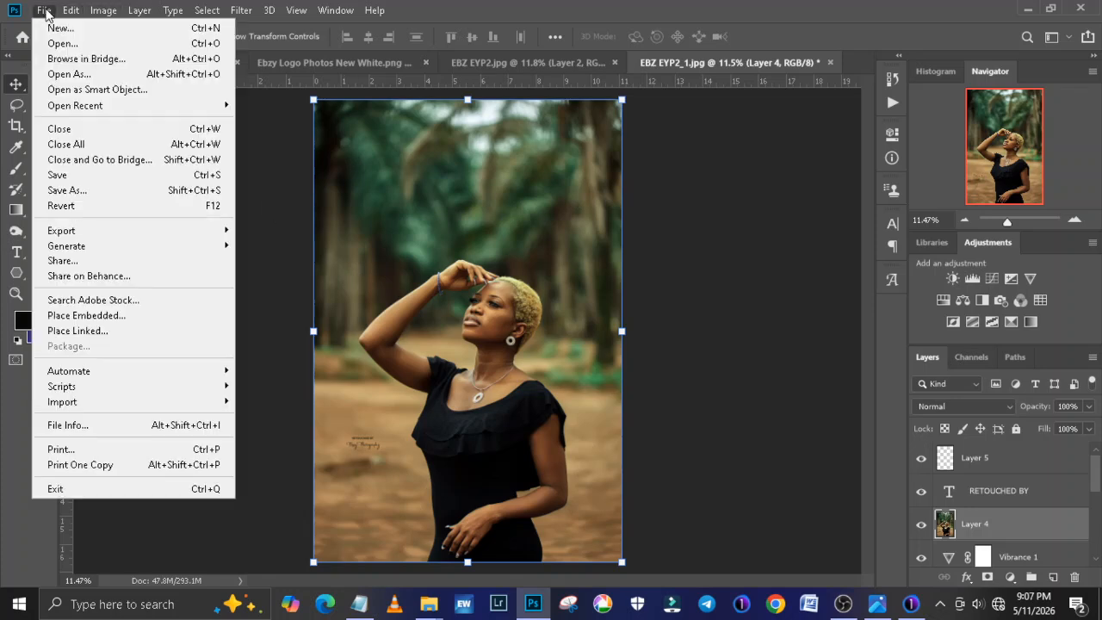
{"action": "left_click", "coordinate": [187, 191]}
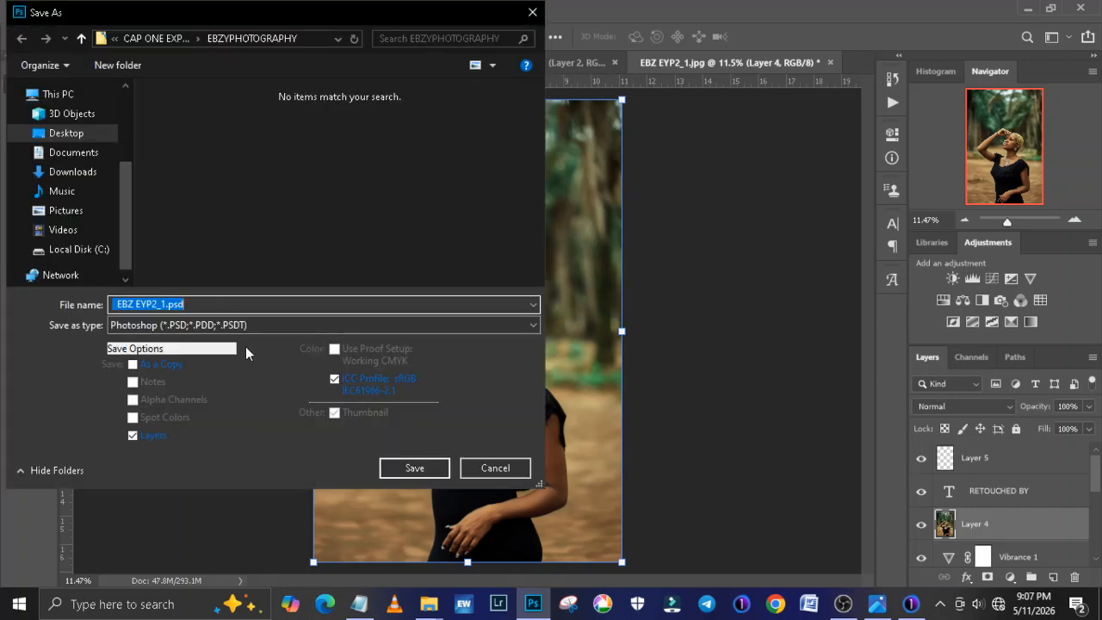
{"action": "left_click", "coordinate": [246, 324]}
{"action": "key", "text": "j"}
{"action": "key", "text": "Return"}
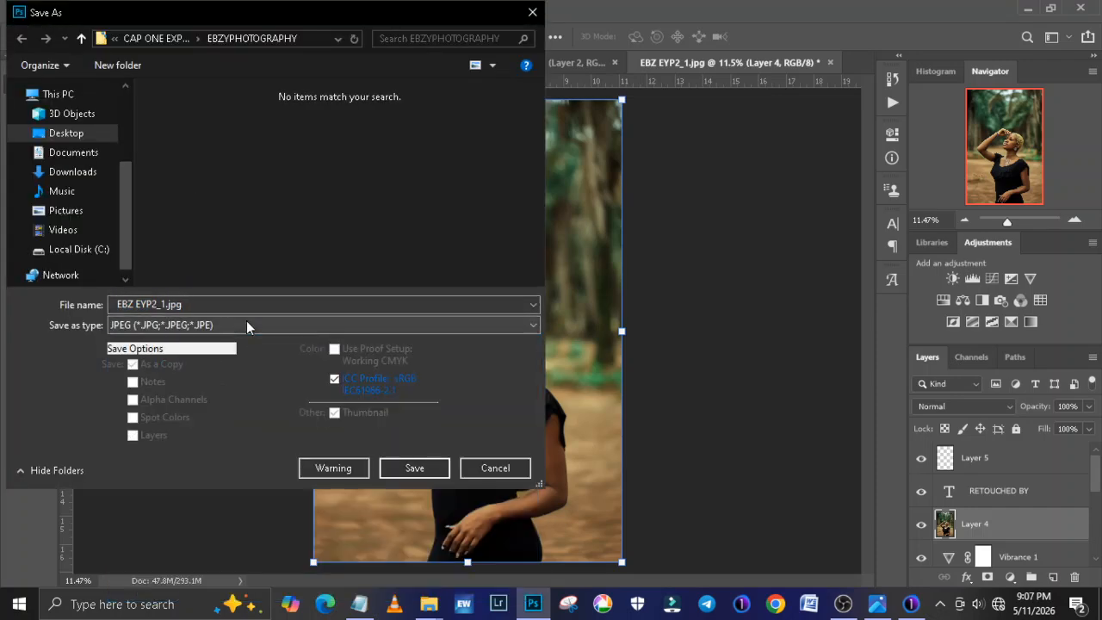
{"action": "double_click", "coordinate": [165, 305]}
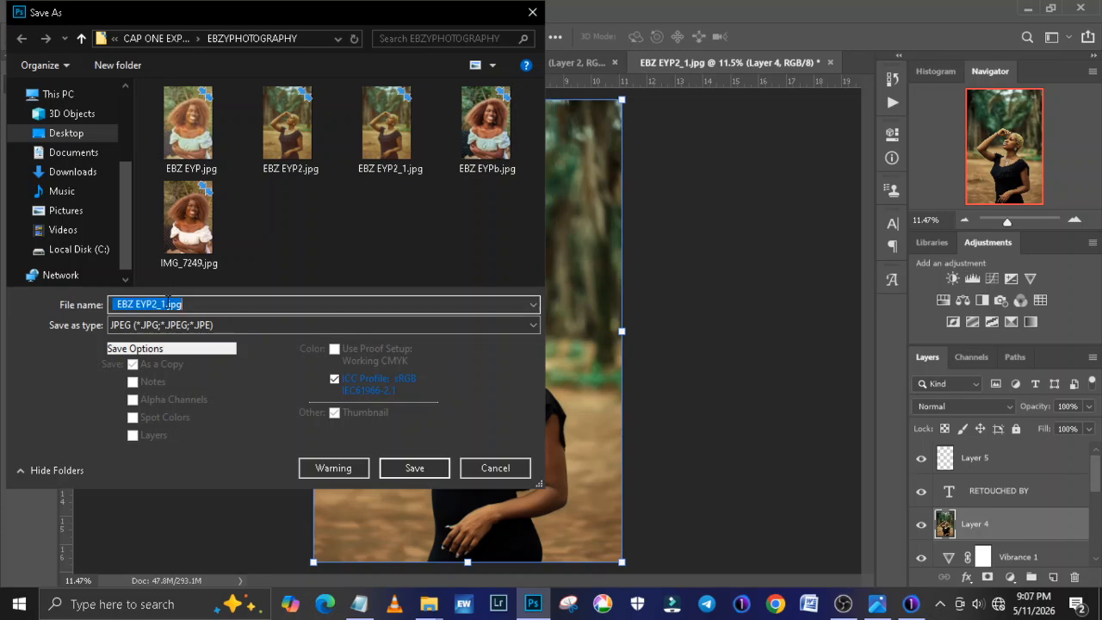
{"action": "left_click", "coordinate": [166, 305]}
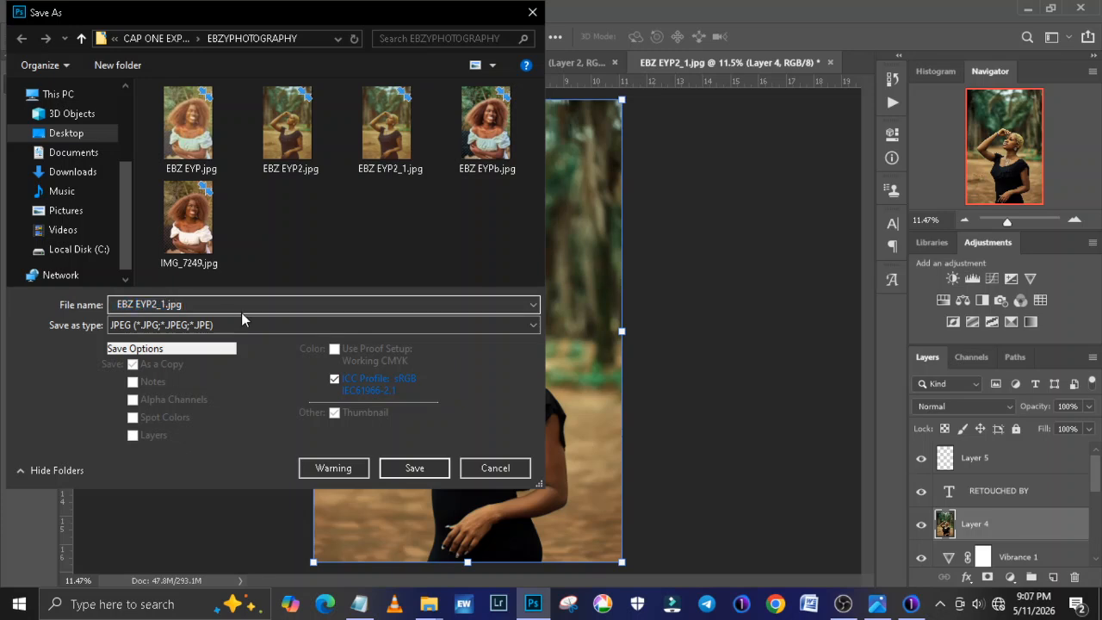
{"action": "type", "text": "b"}
{"action": "key", "text": "Return"}
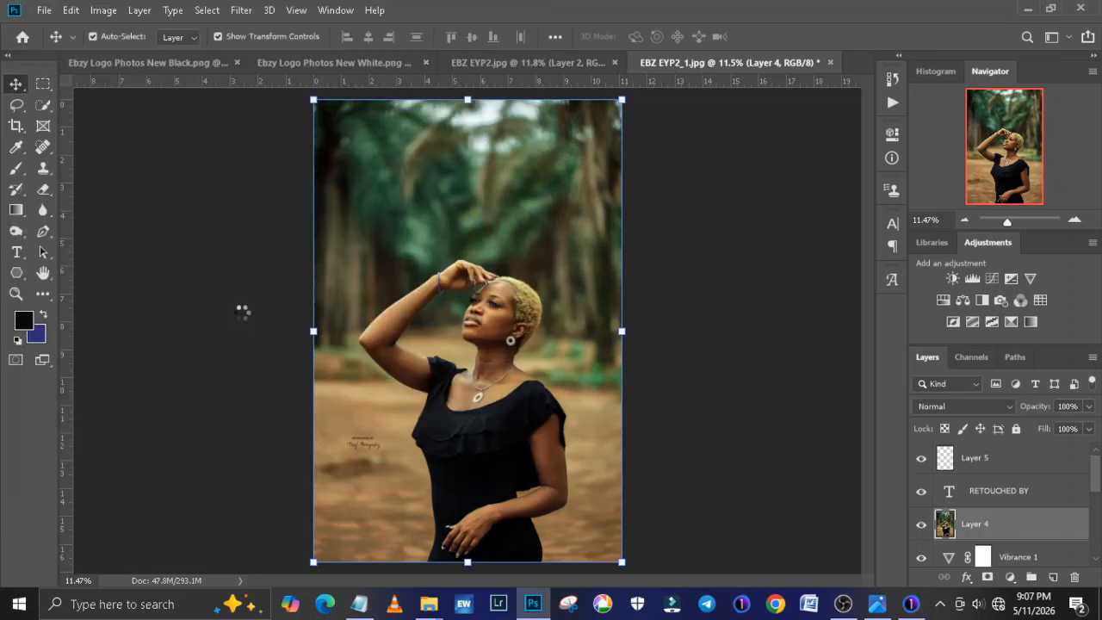
{"action": "key", "text": "Return"}
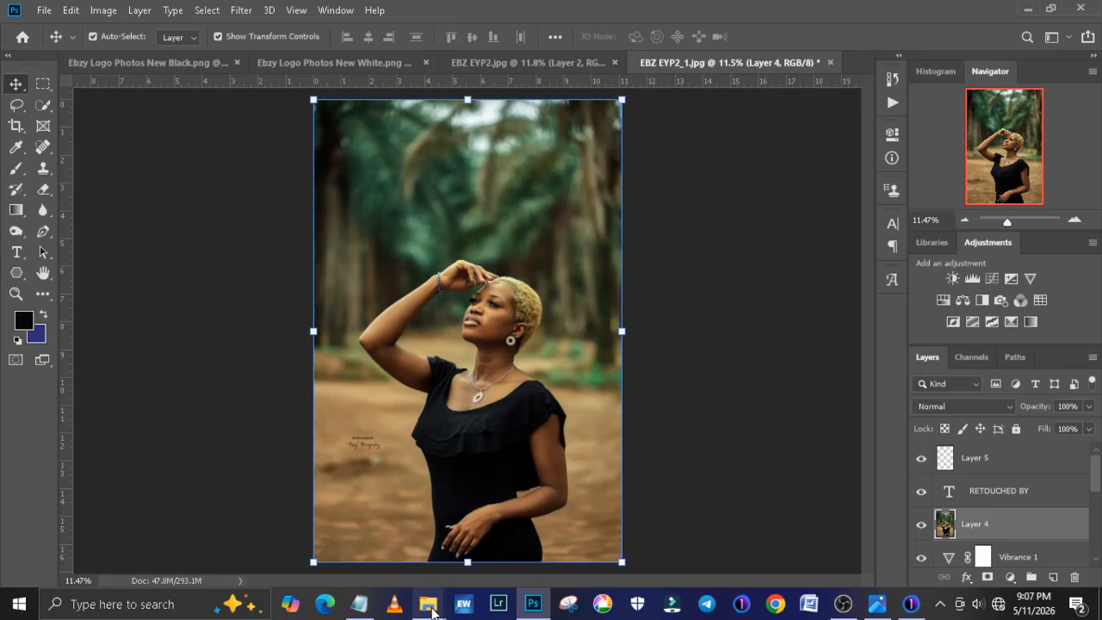
Switch to File Explorer and open EBZ EYP2_1B.jpg from the EBZYPHOTOGRAPHY folder for viewing.
{"action": "mouse_move", "coordinate": [428, 603]}
{"action": "left_click", "coordinate": [201, 520]}
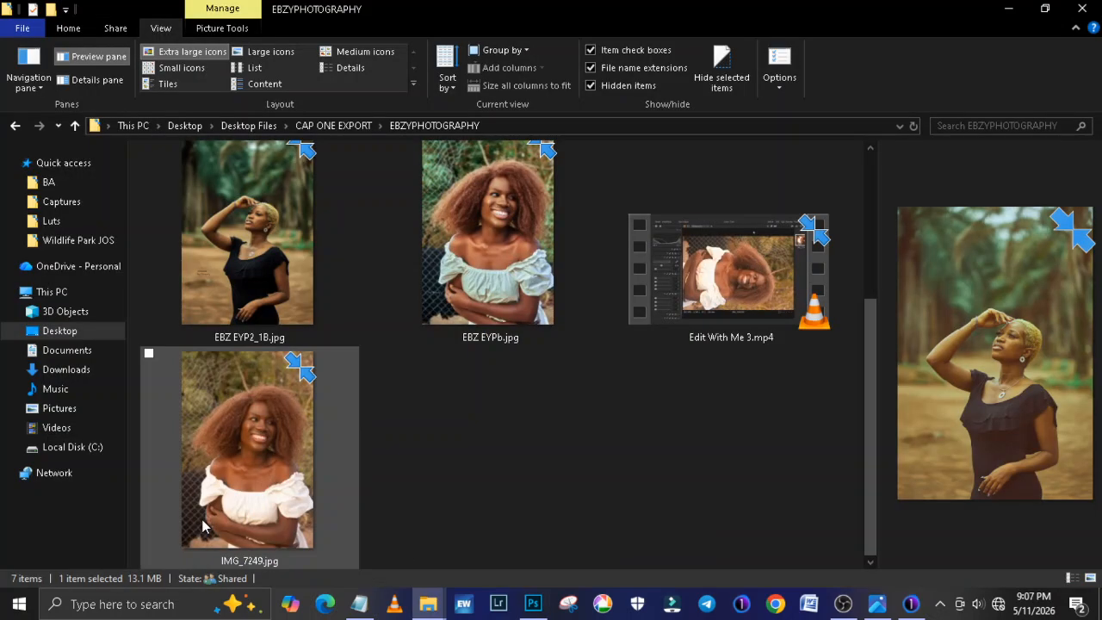
{"action": "scroll", "coordinate": [870, 420], "scroll_direction": "up", "scroll_amount": 2}
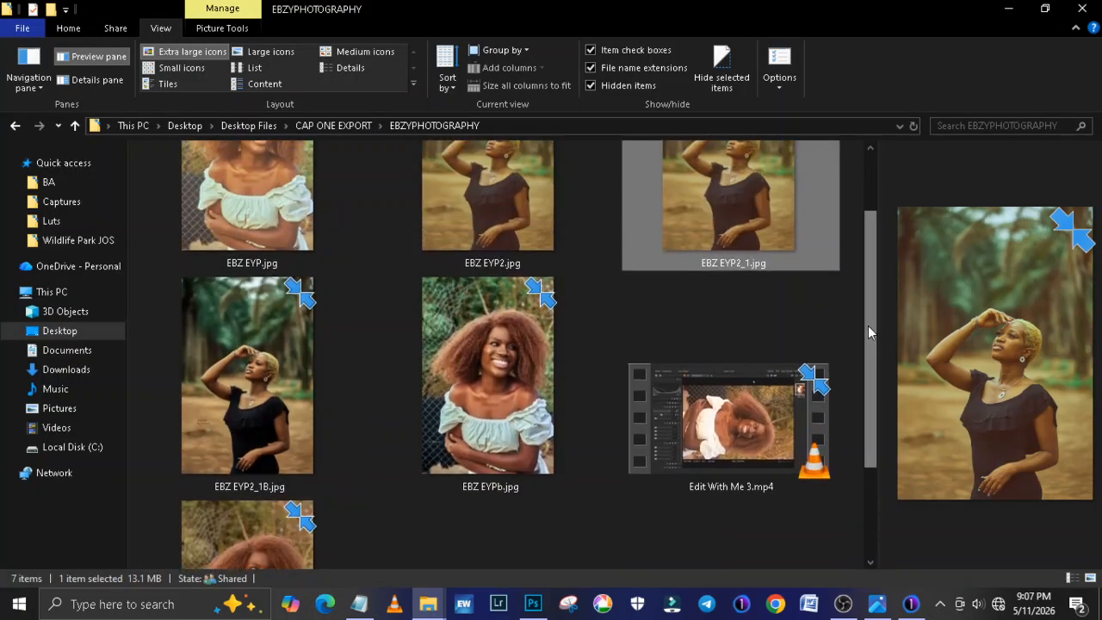
{"action": "left_click", "coordinate": [220, 463]}
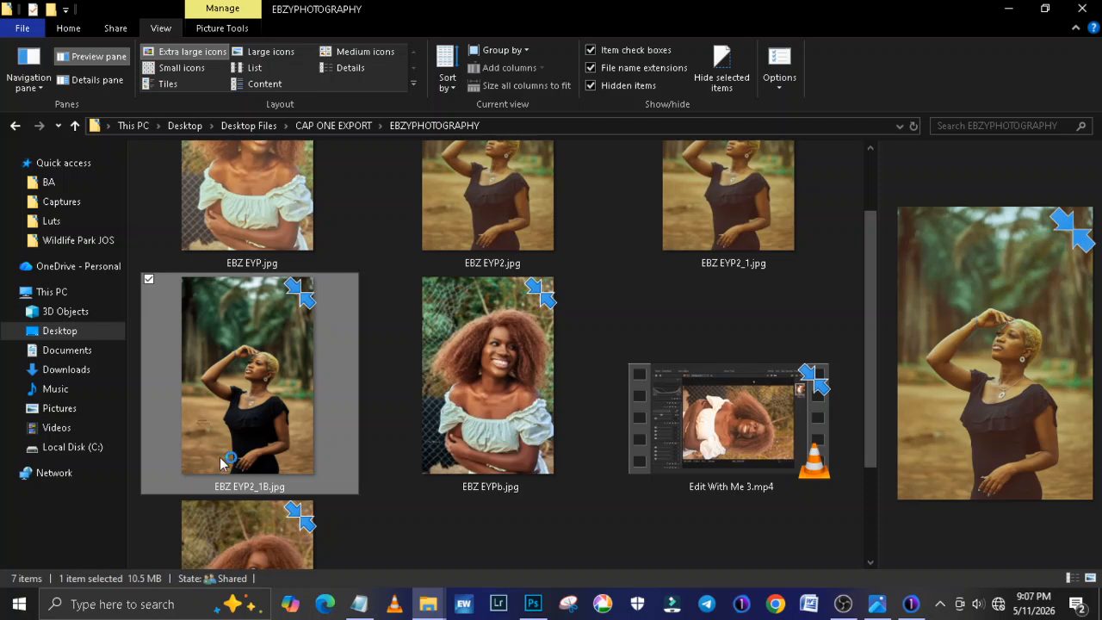
Compare the unedited IMG_6208.CR2 in Photos with the finished EBZ EYP2_1B.jpg in Picasa Photo Viewer, alternating between them.
{"action": "mouse_move", "coordinate": [843, 603]}
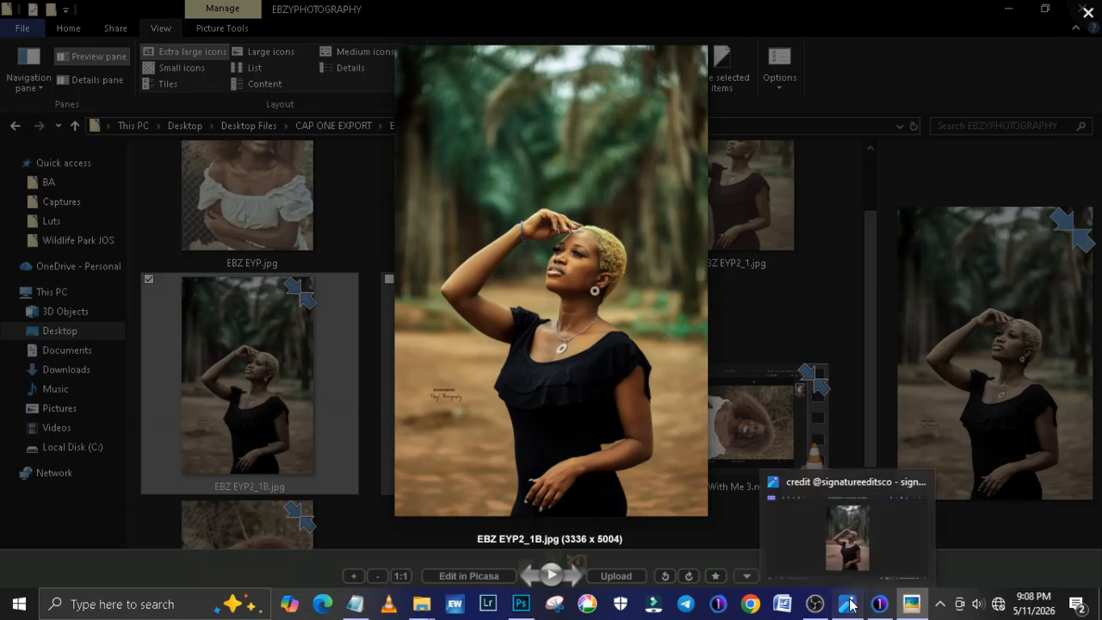
{"action": "left_click", "coordinate": [818, 520]}
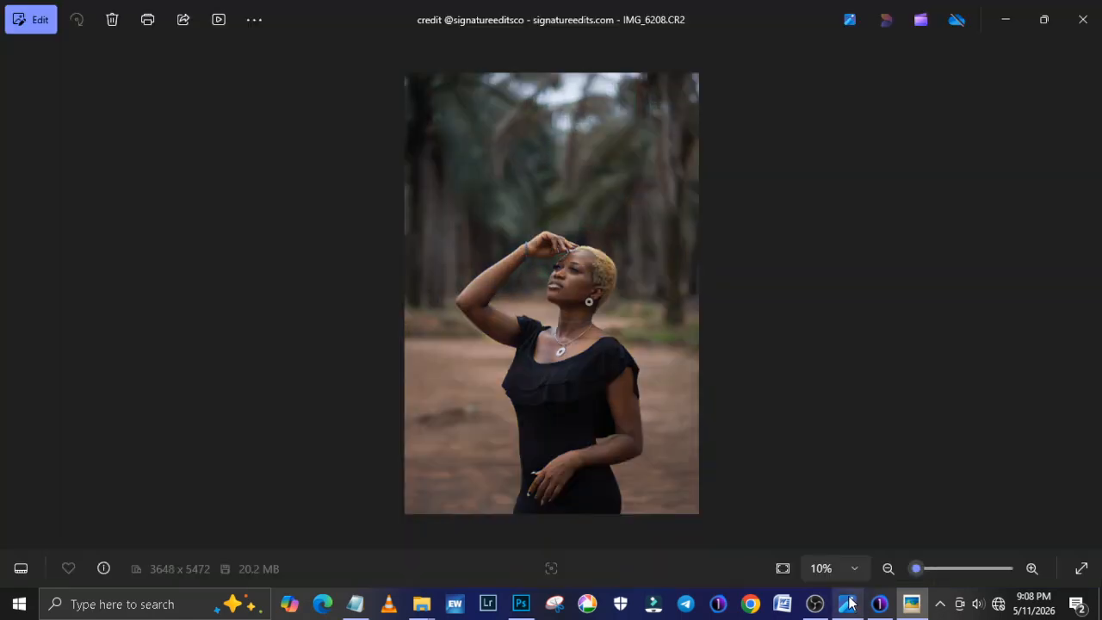
{"action": "left_click", "coordinate": [909, 612]}
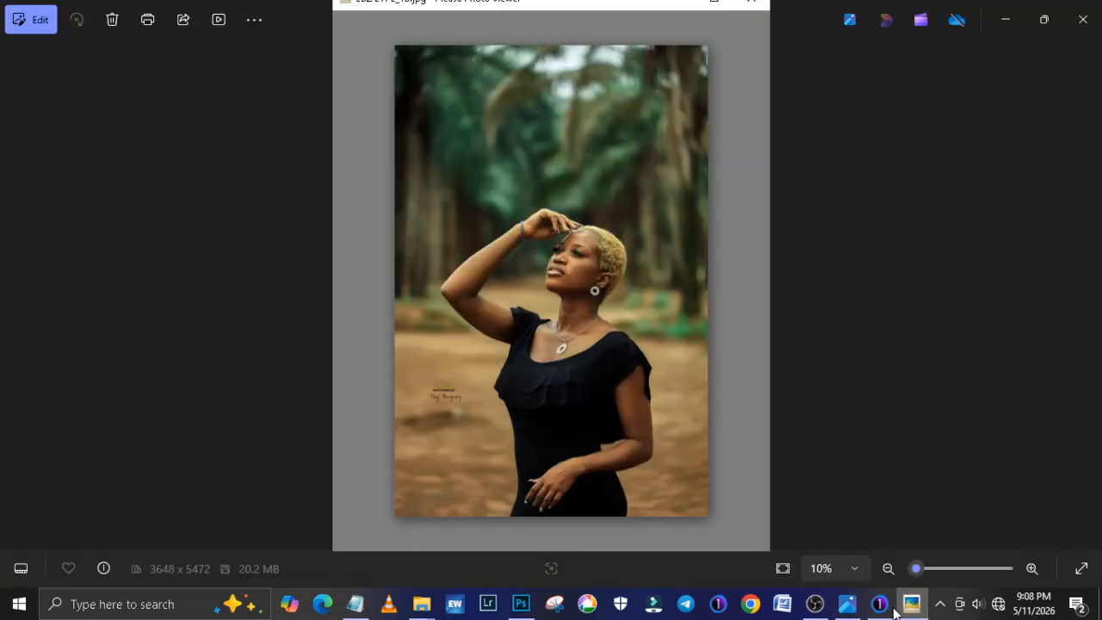
{"action": "left_click", "coordinate": [846, 608]}
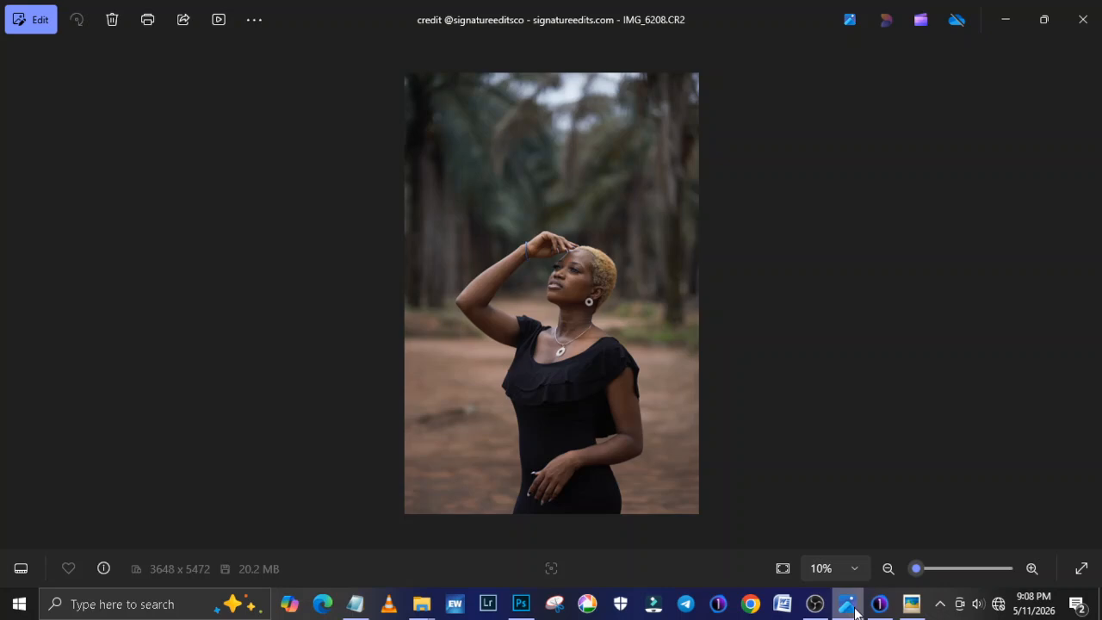
{"action": "left_click", "coordinate": [915, 608]}
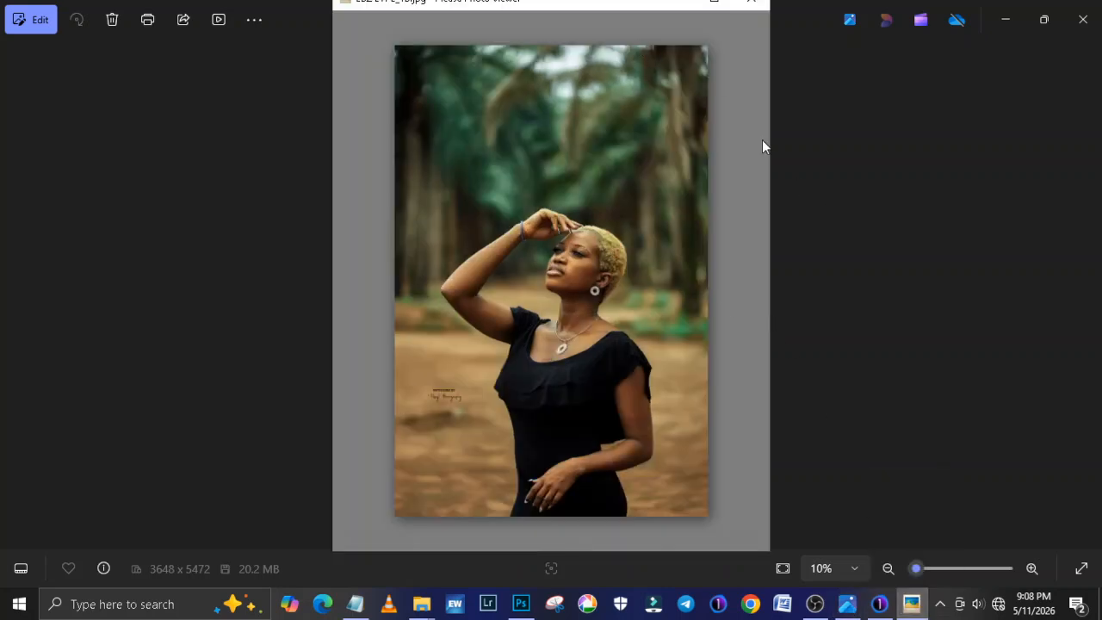
{"action": "left_click", "coordinate": [674, 3]}
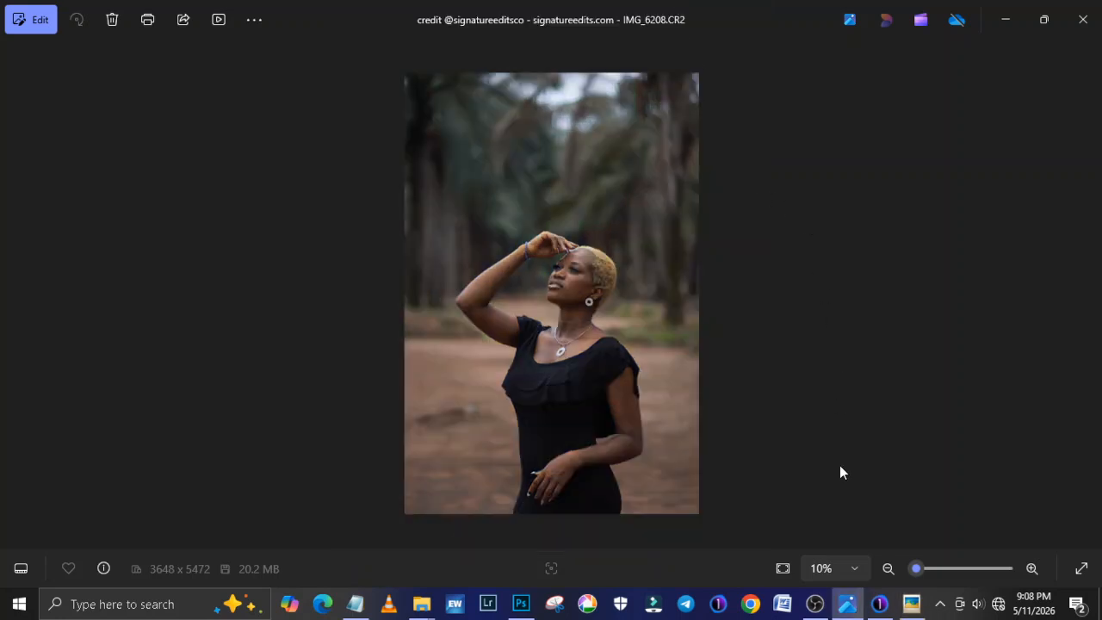
{"action": "left_click", "coordinate": [912, 604]}
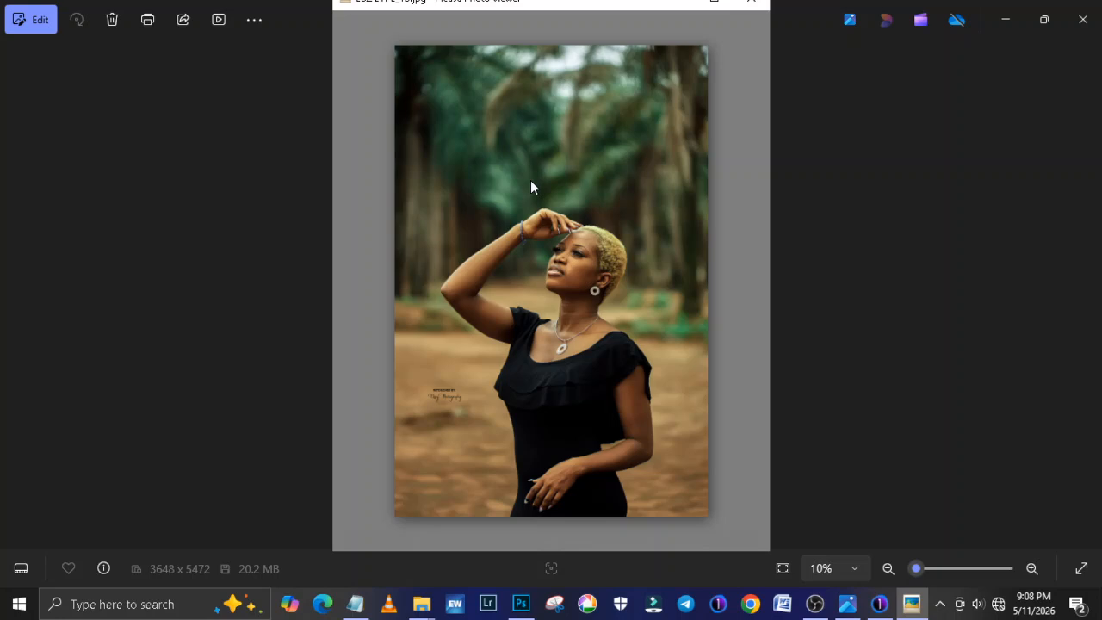
{"action": "mouse_move", "coordinate": [683, 385]}
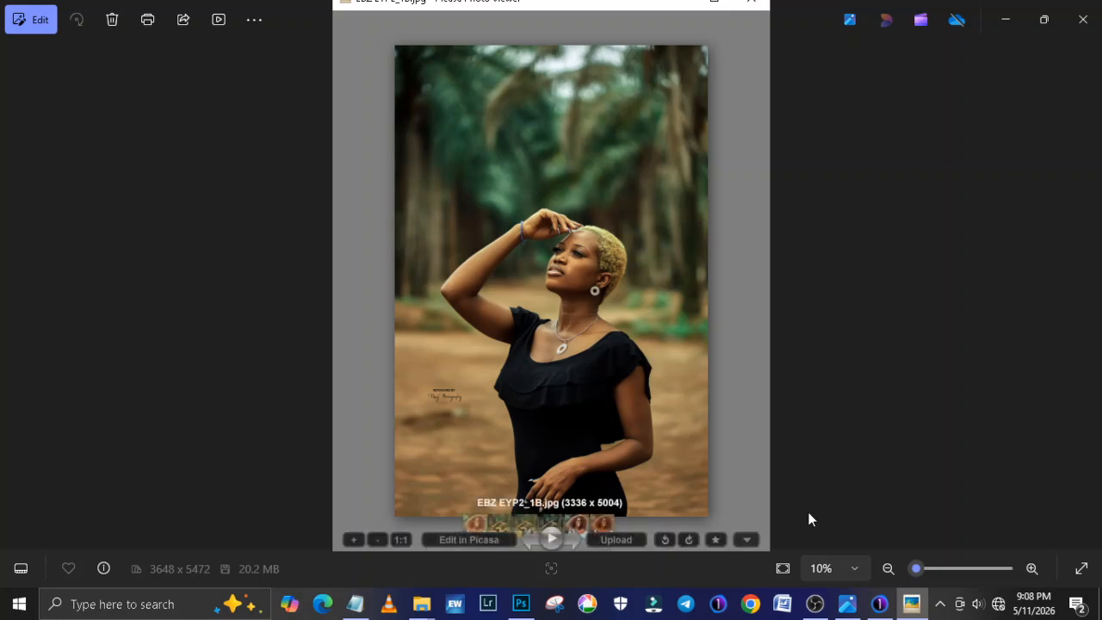
{"action": "mouse_move", "coordinate": [818, 608]}
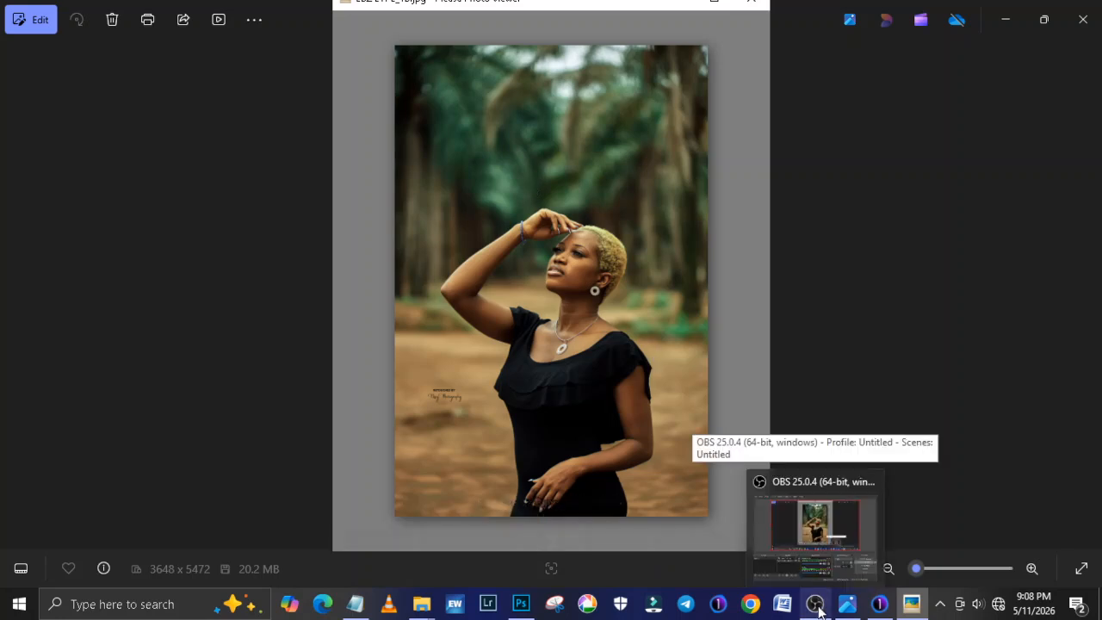